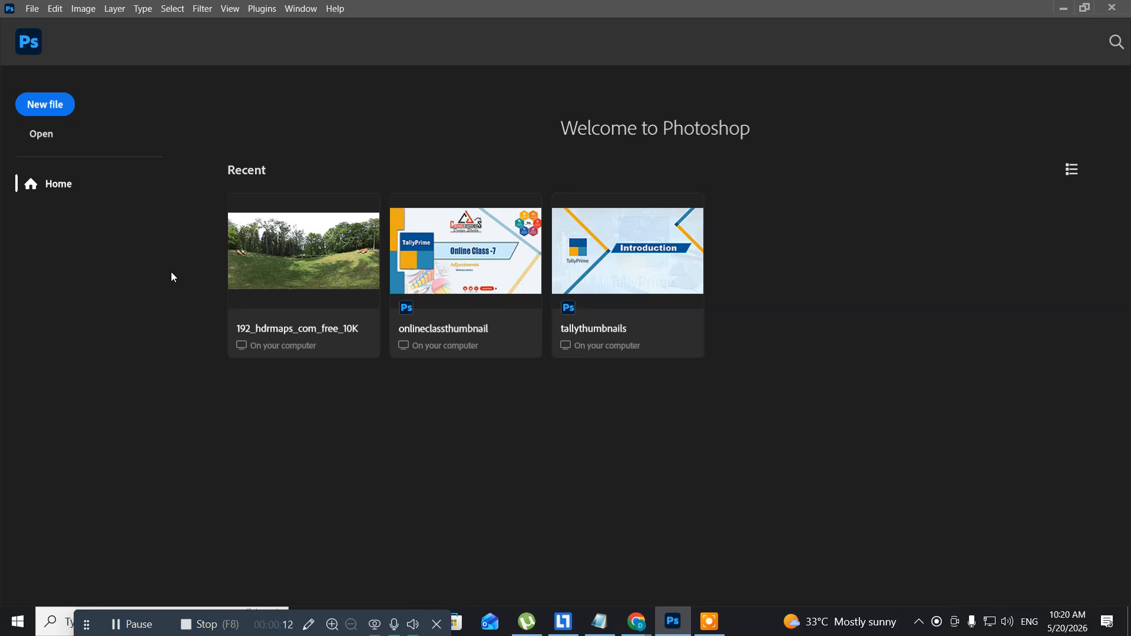
- Create a new 7 x 5 inch landscape document at 300 pixels/inch with RGB color and a white background
click(40, 104)
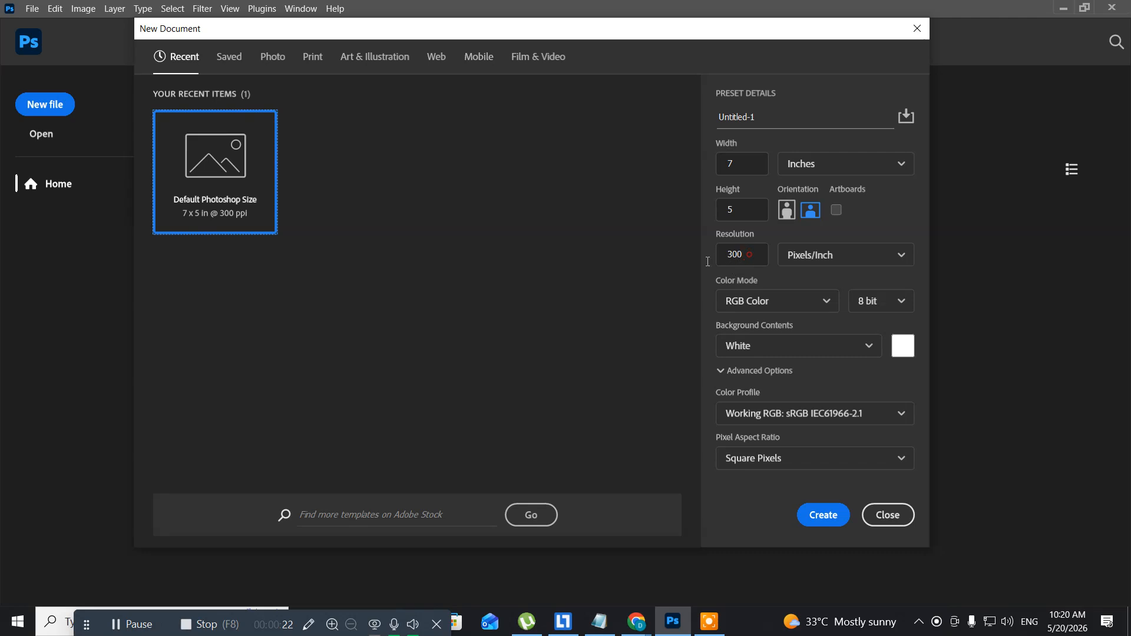
click(736, 254)
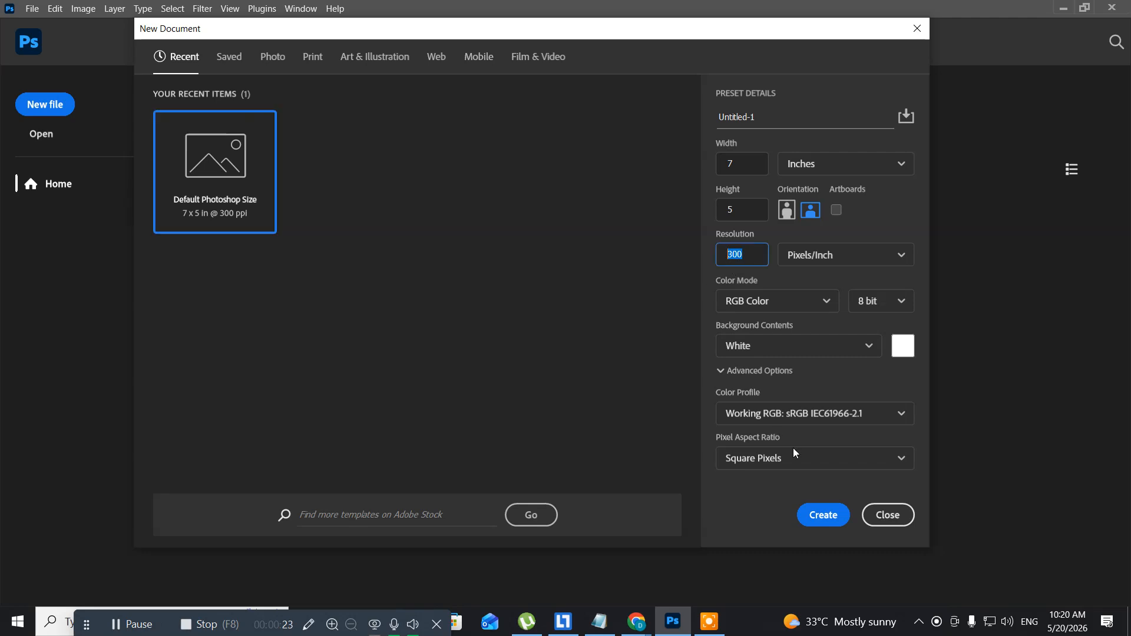
click(819, 515)
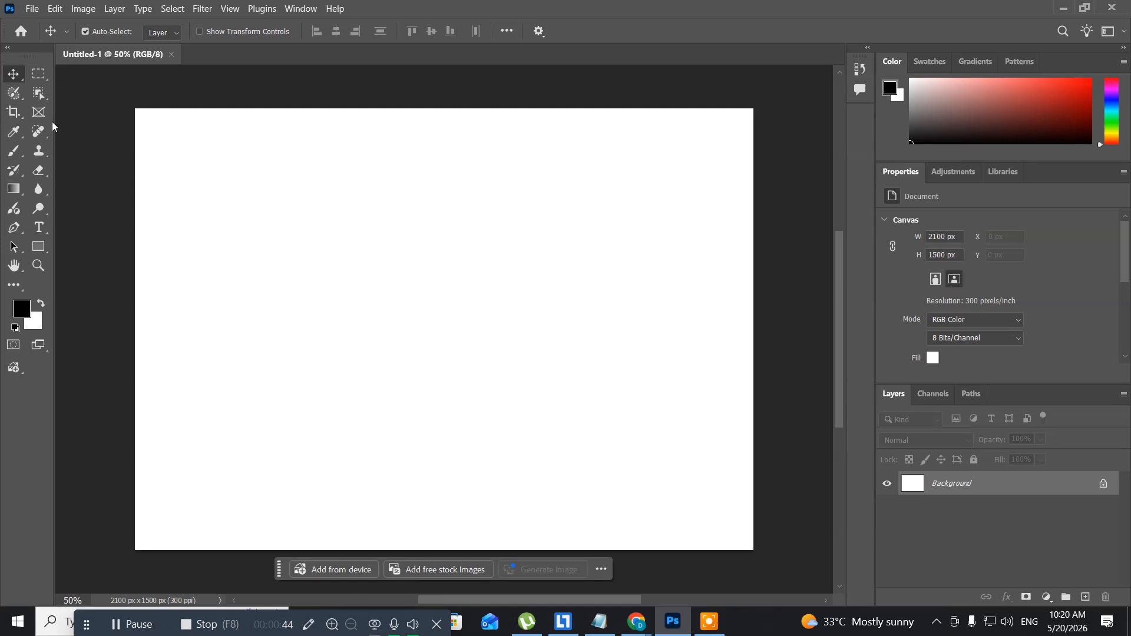
- Activate the Magnetic Lasso Tool from the lasso tool group
click(14, 94)
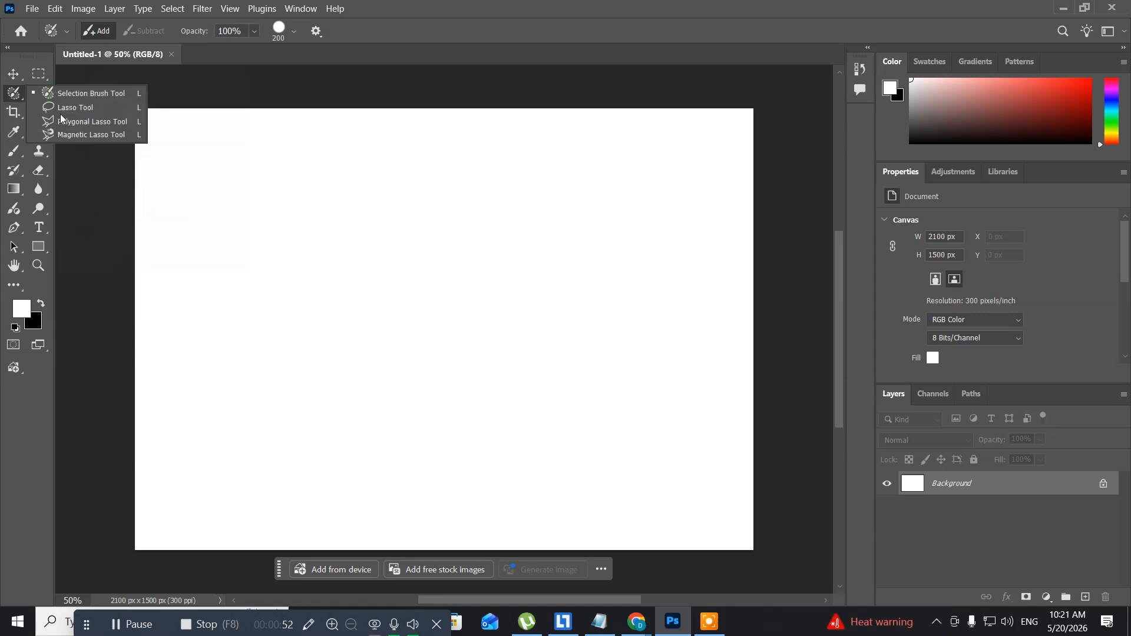
key(Escape)
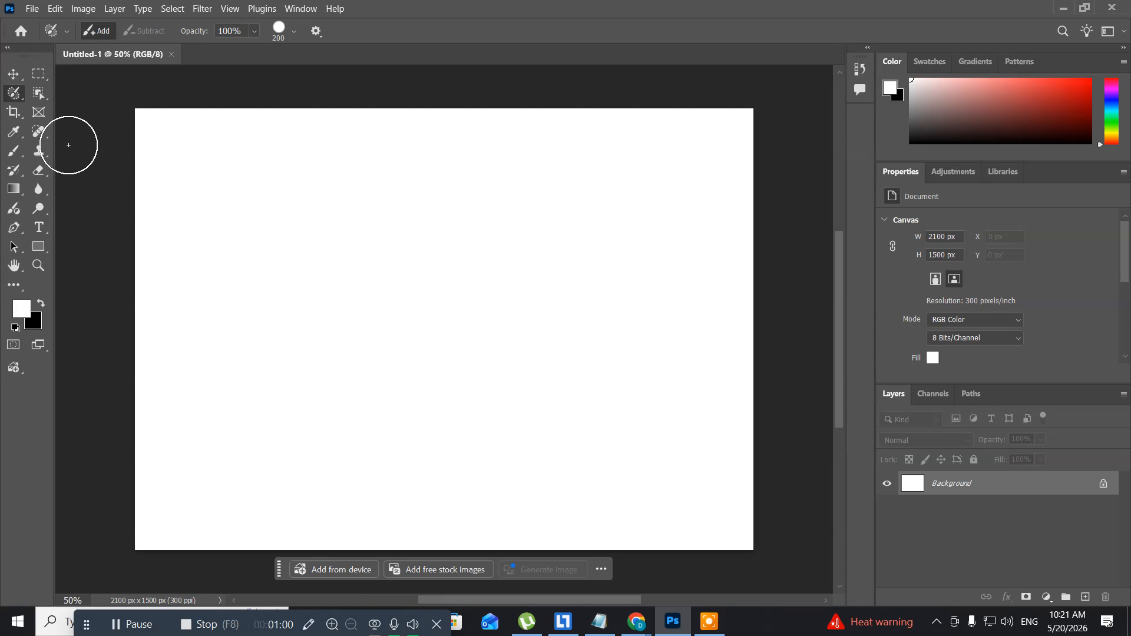
right_click(13, 95)
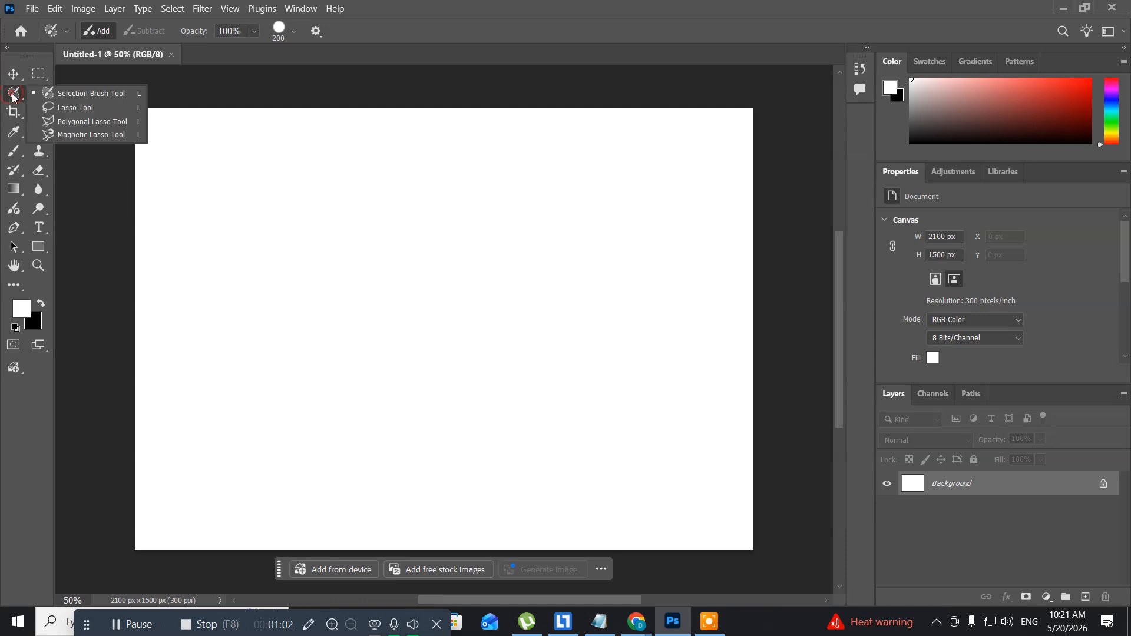
click(80, 135)
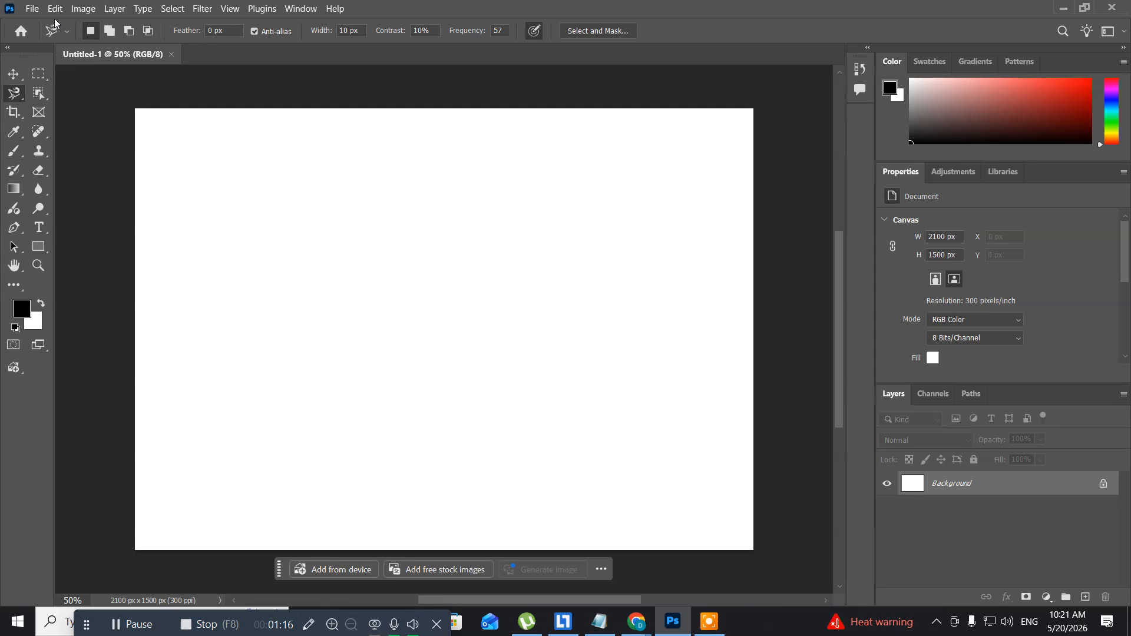
- Open the pink rose image 67d2255a907f84cf114efbcb82ebb396 from the desktopfolders\psimages folder on the D: drive
click(30, 10)
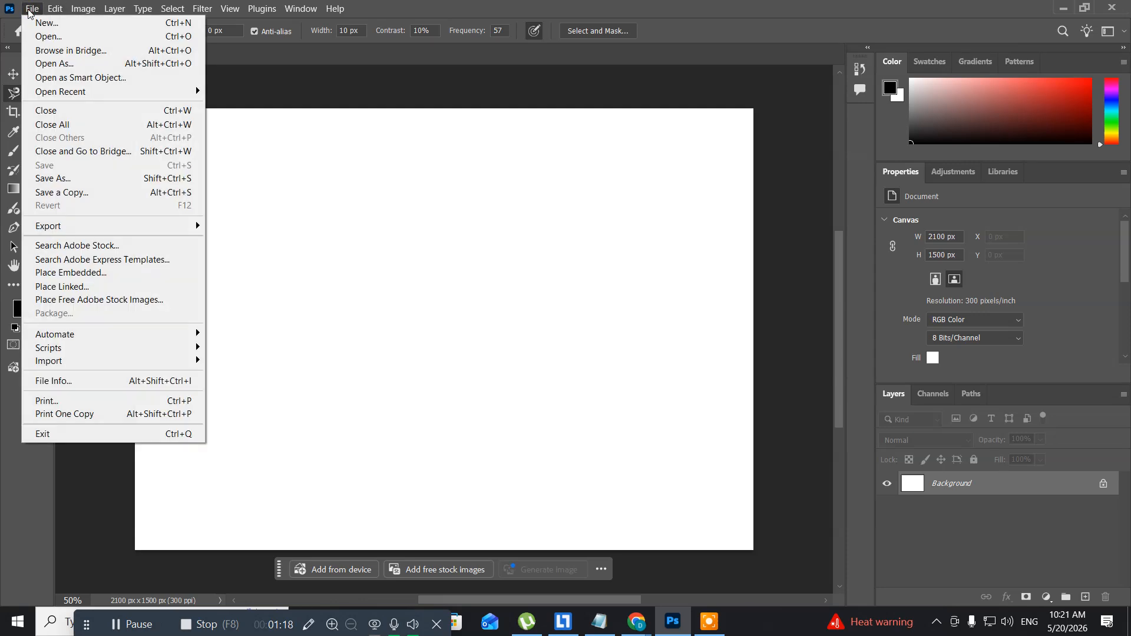
click(43, 37)
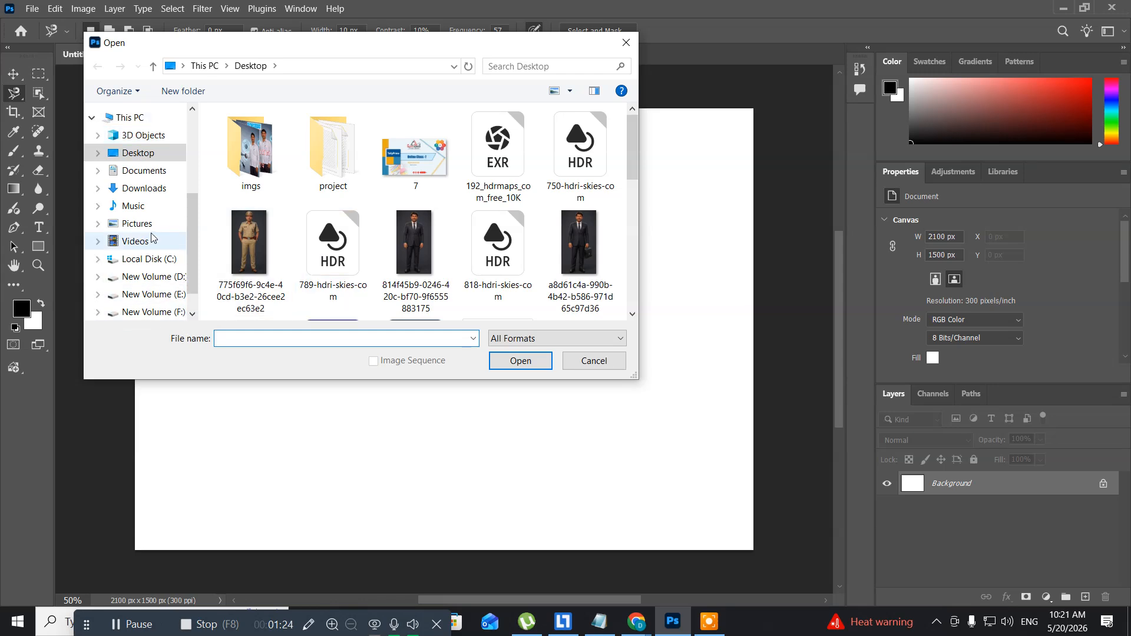
scroll(148, 239, down, 1)
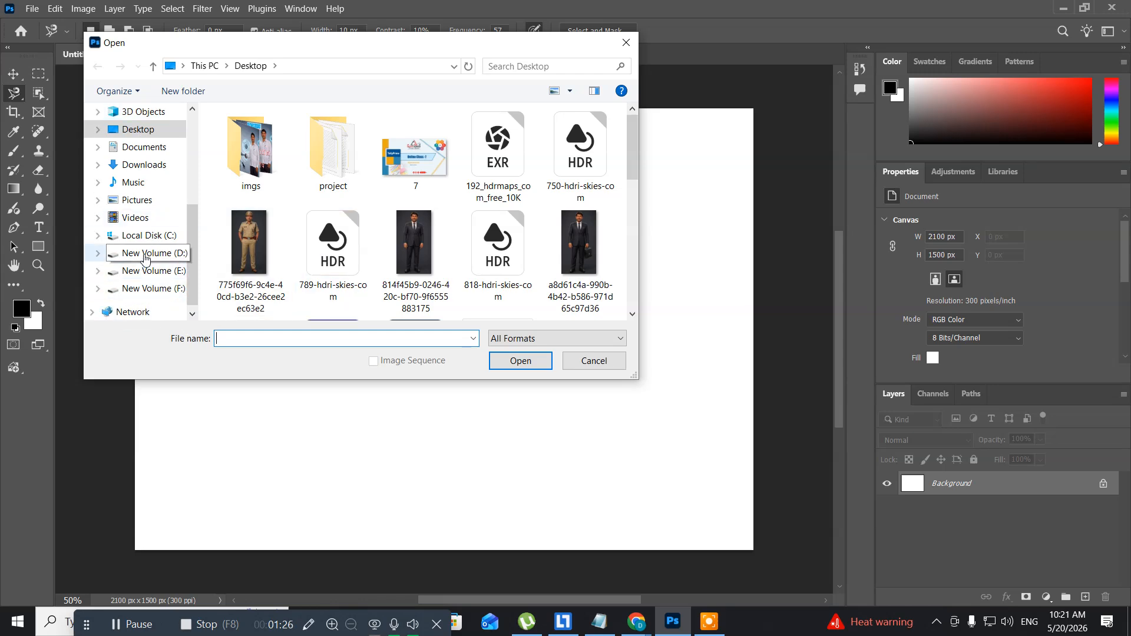
click(145, 255)
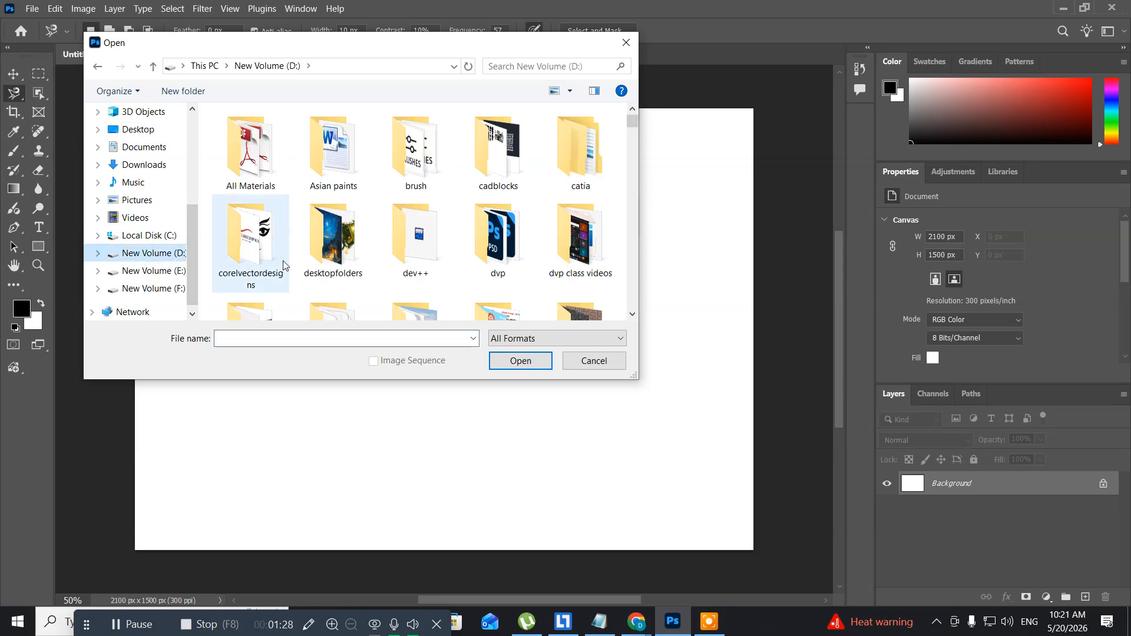
double_click(319, 262)
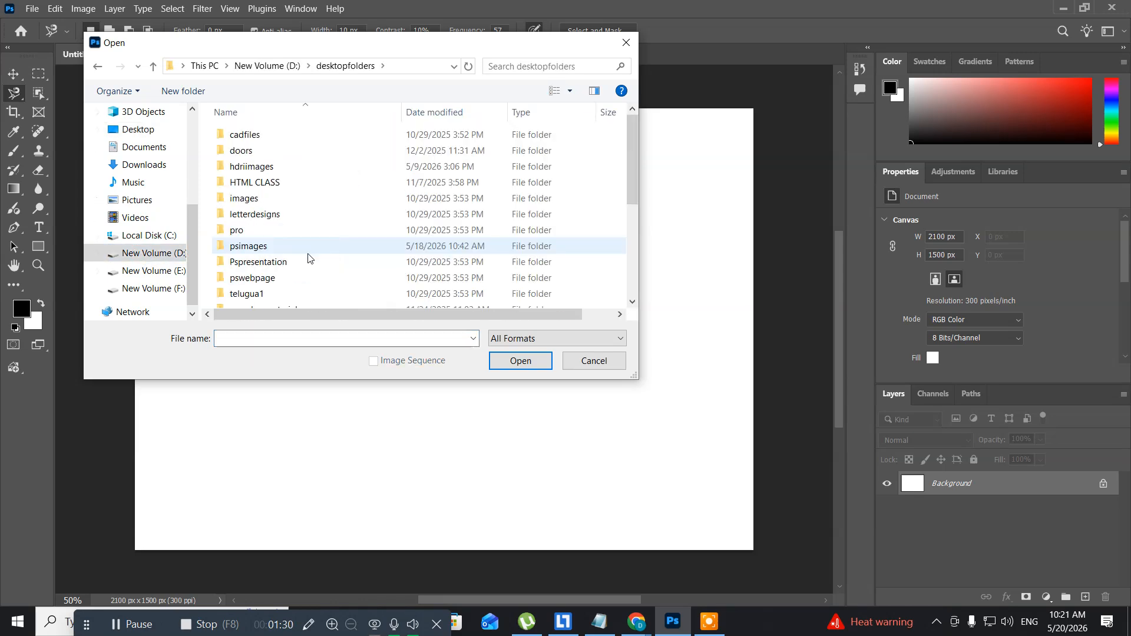
double_click(244, 249)
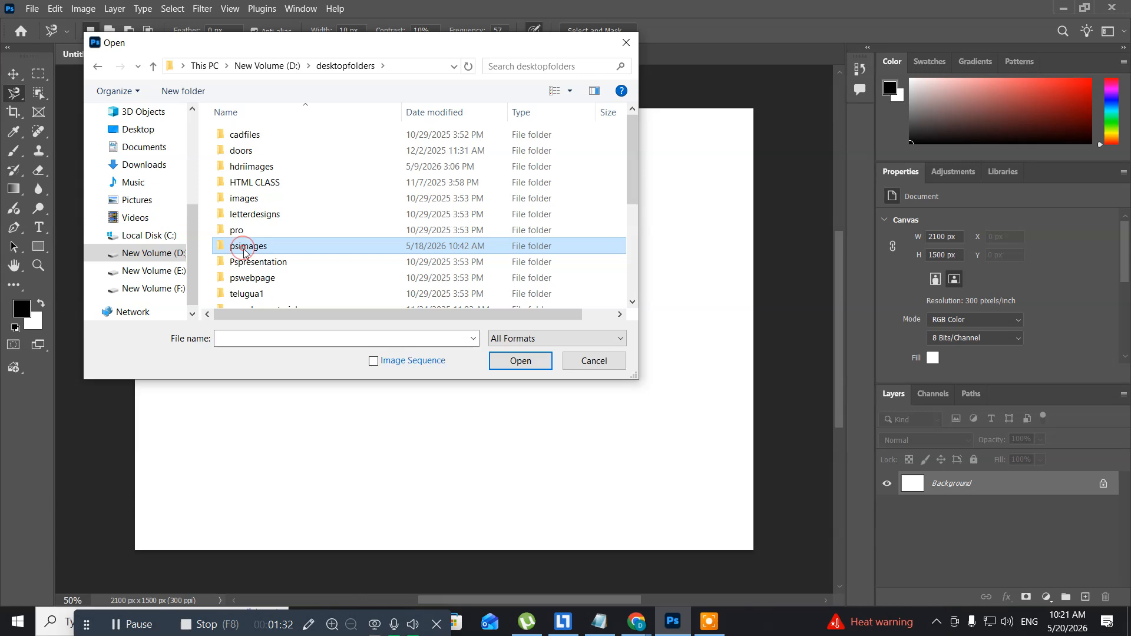
scroll(372, 234, down, 3)
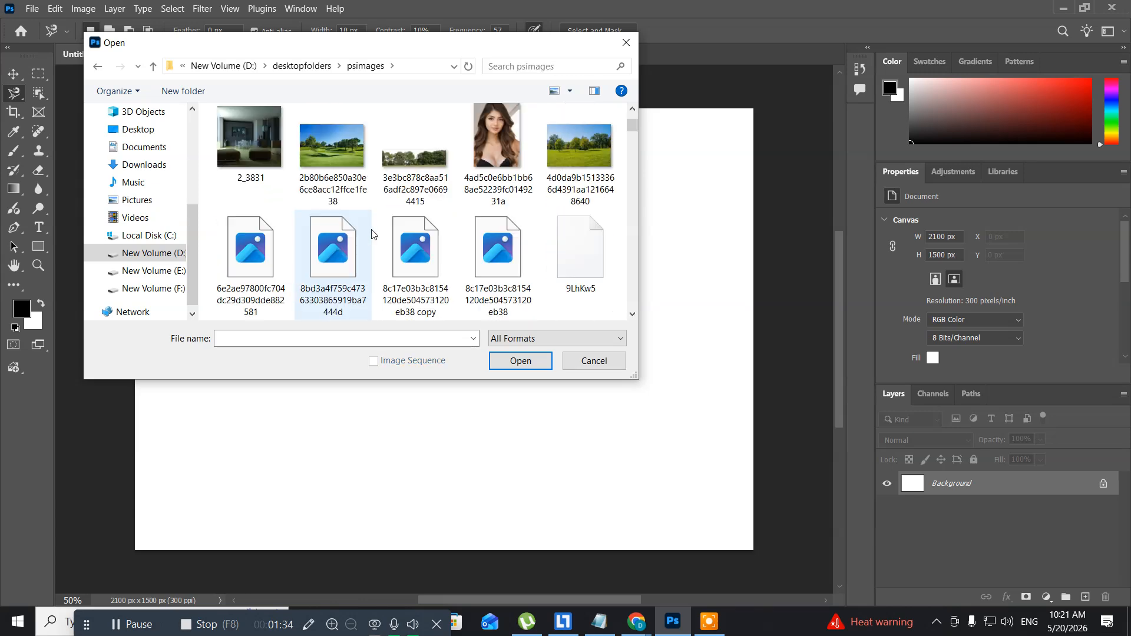
scroll(371, 234, down, 5)
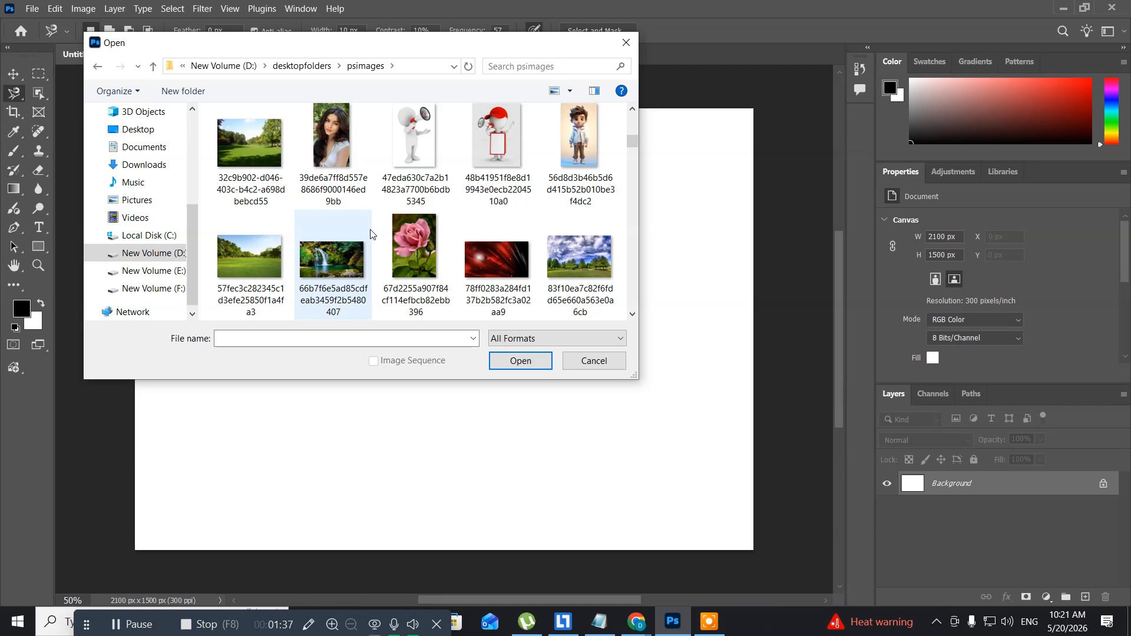
click(416, 244)
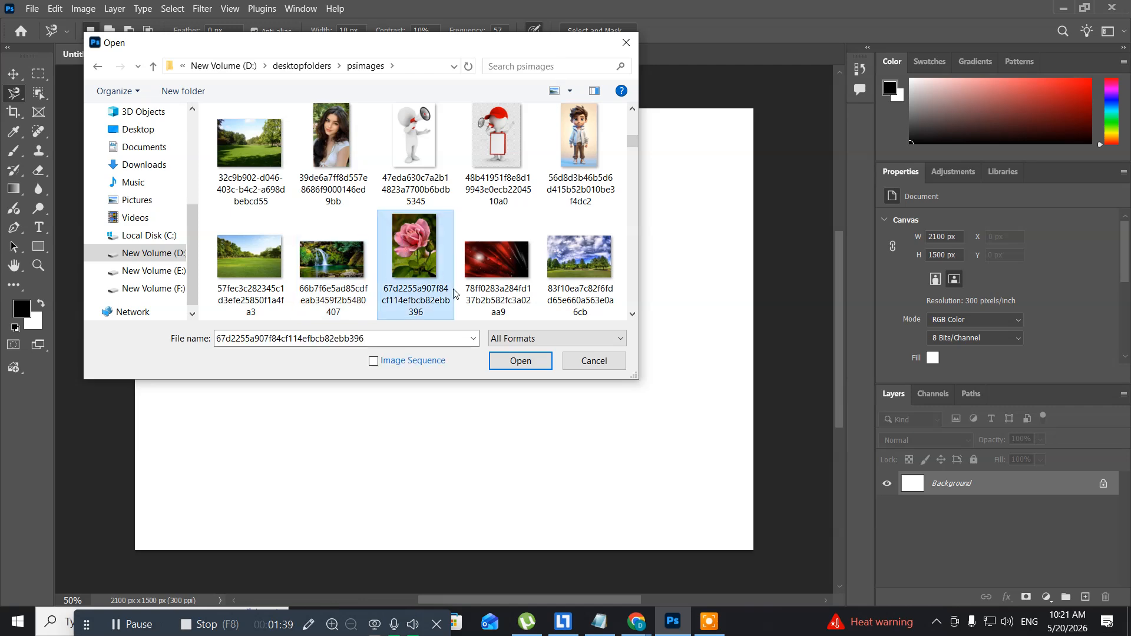
click(499, 363)
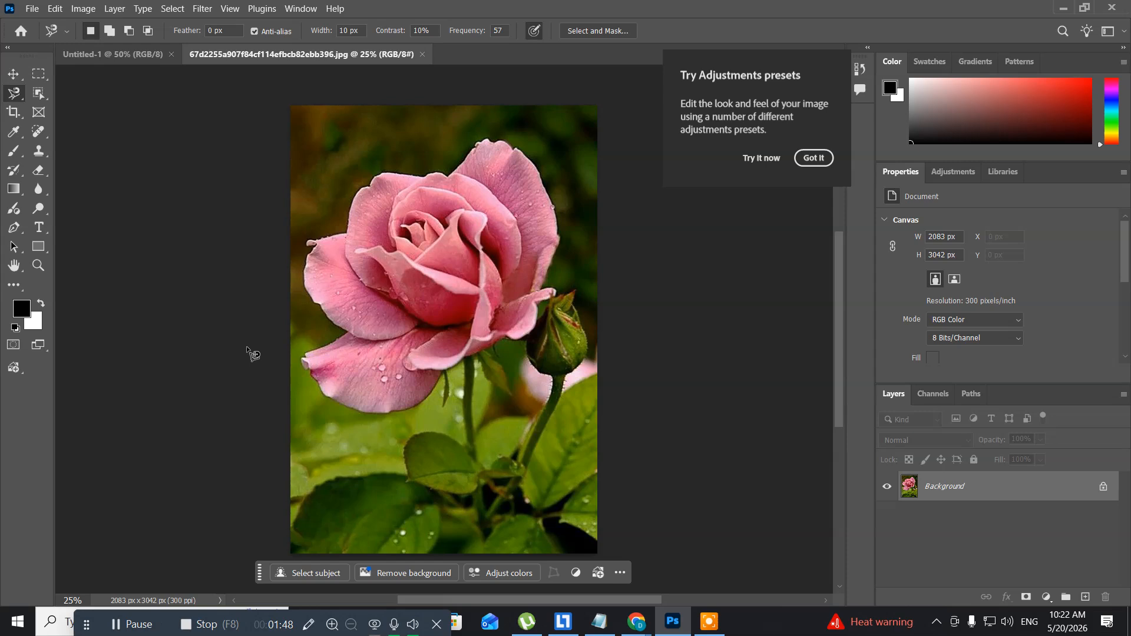
- Trace the pink rose bloom's outline with the Magnetic Lasso Tool and close the path into a selection
right_click(17, 97)
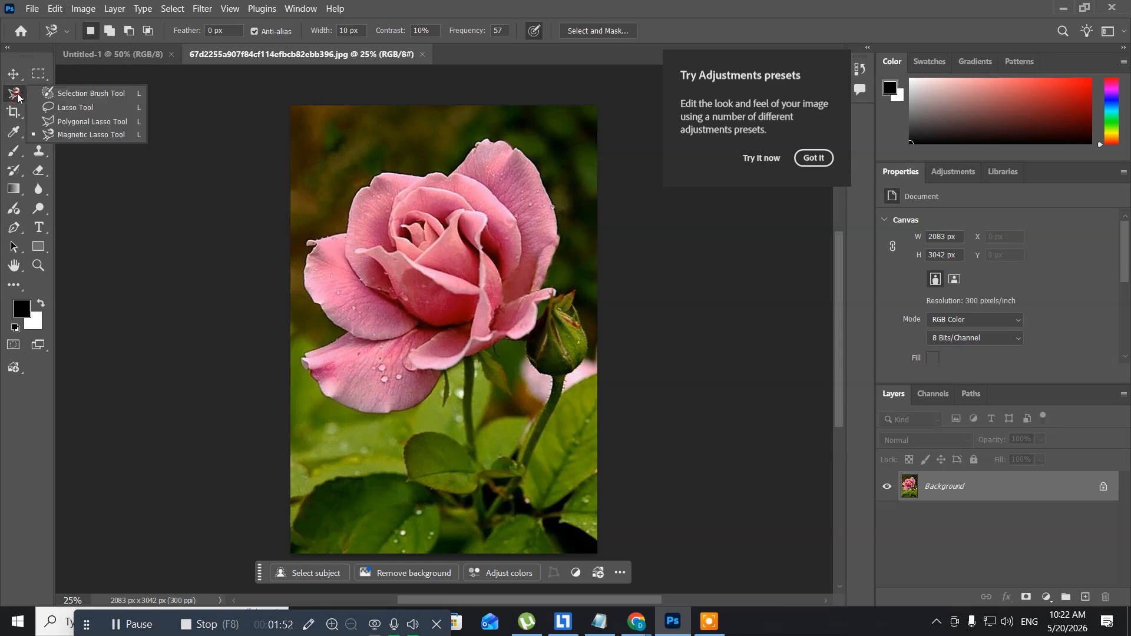
click(75, 135)
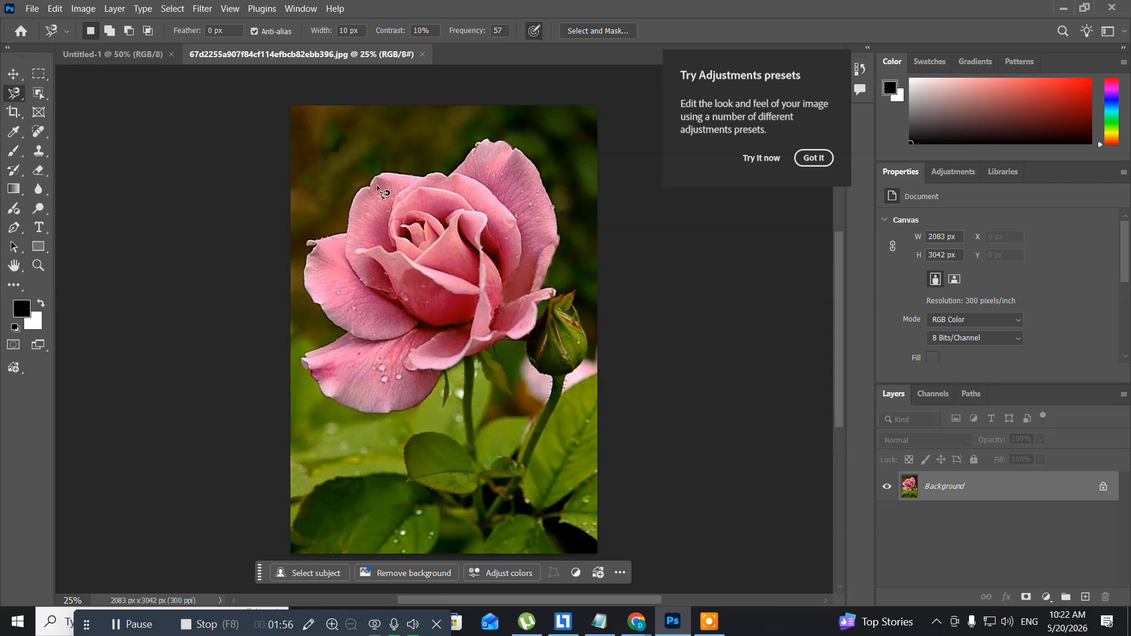
click(347, 230)
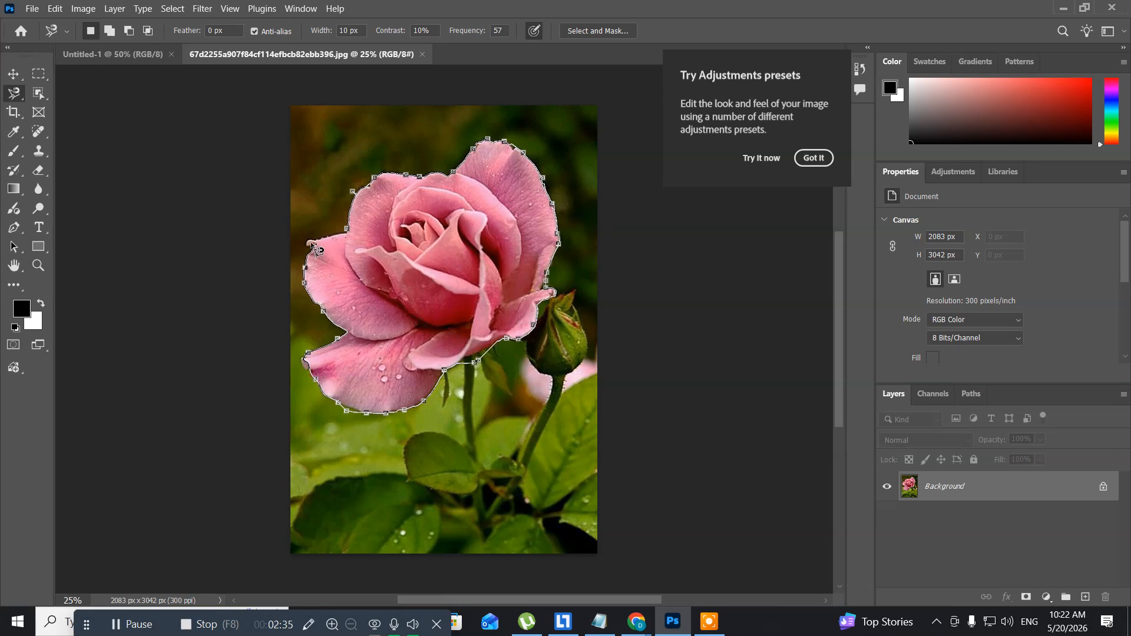
click(351, 231)
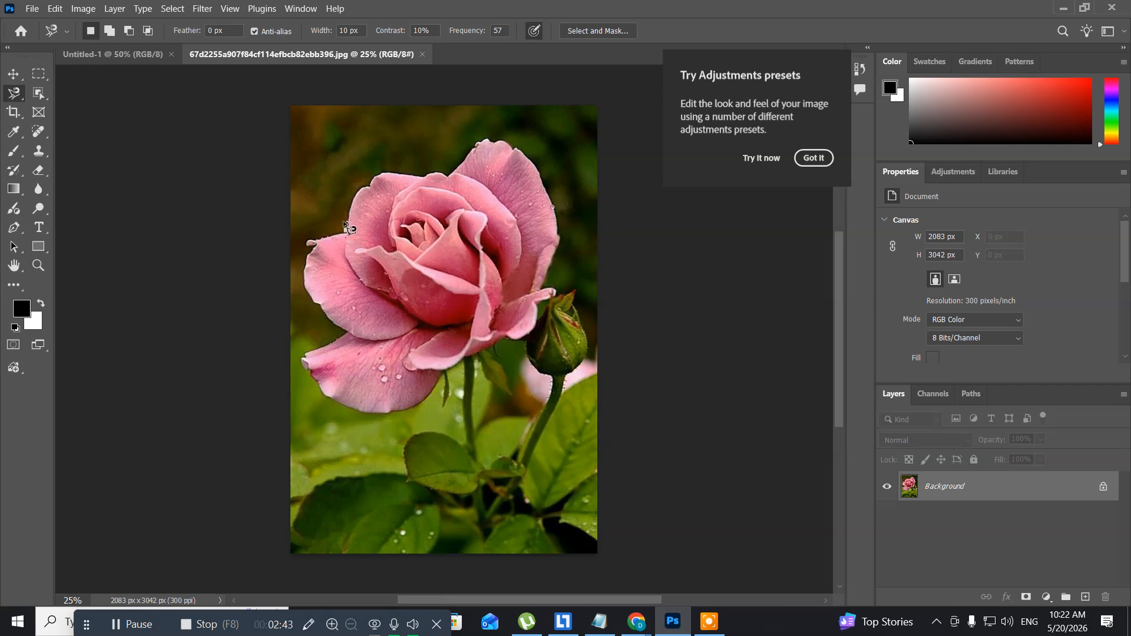
double_click(331, 256)
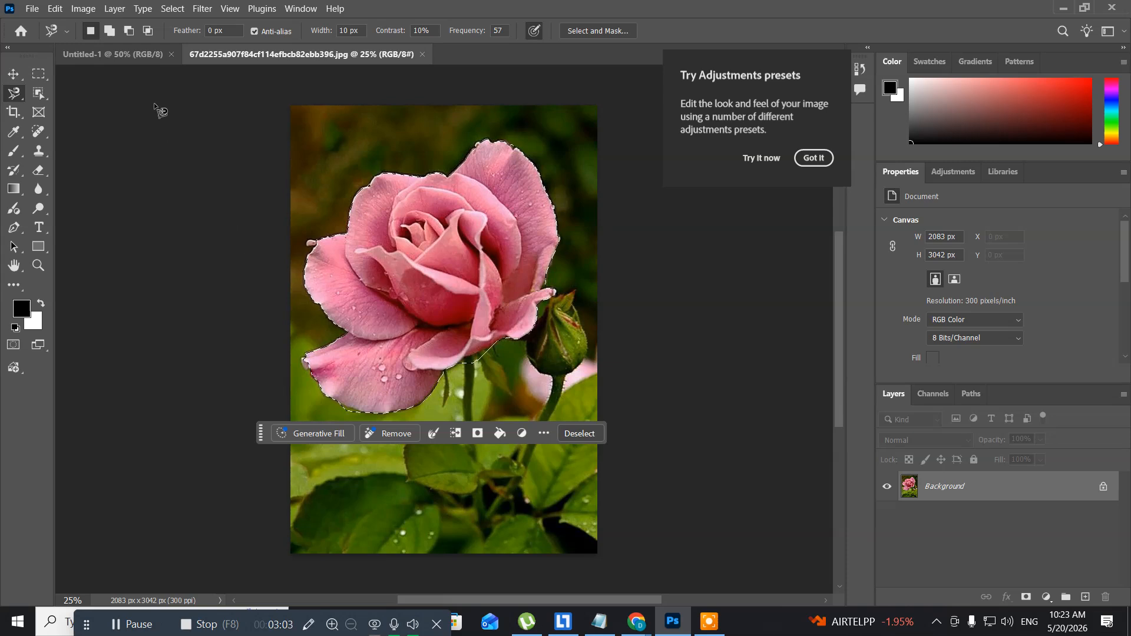
- Paste the copied rose into the Untitled-1 document, and delete the pasted layer
click(122, 53)
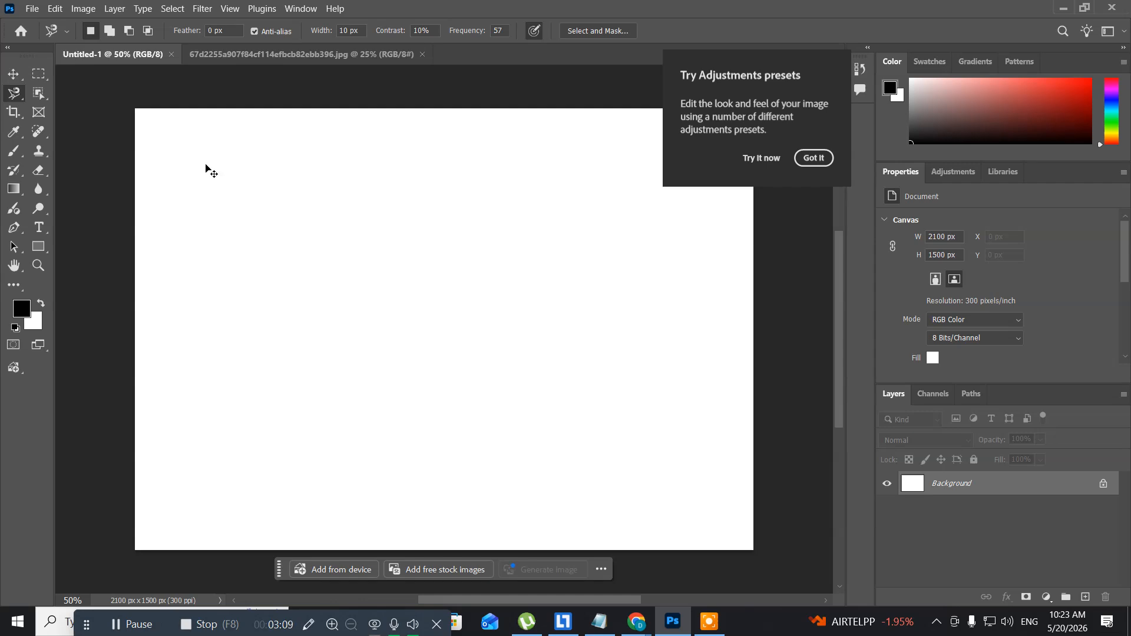
key(ctrl+v)
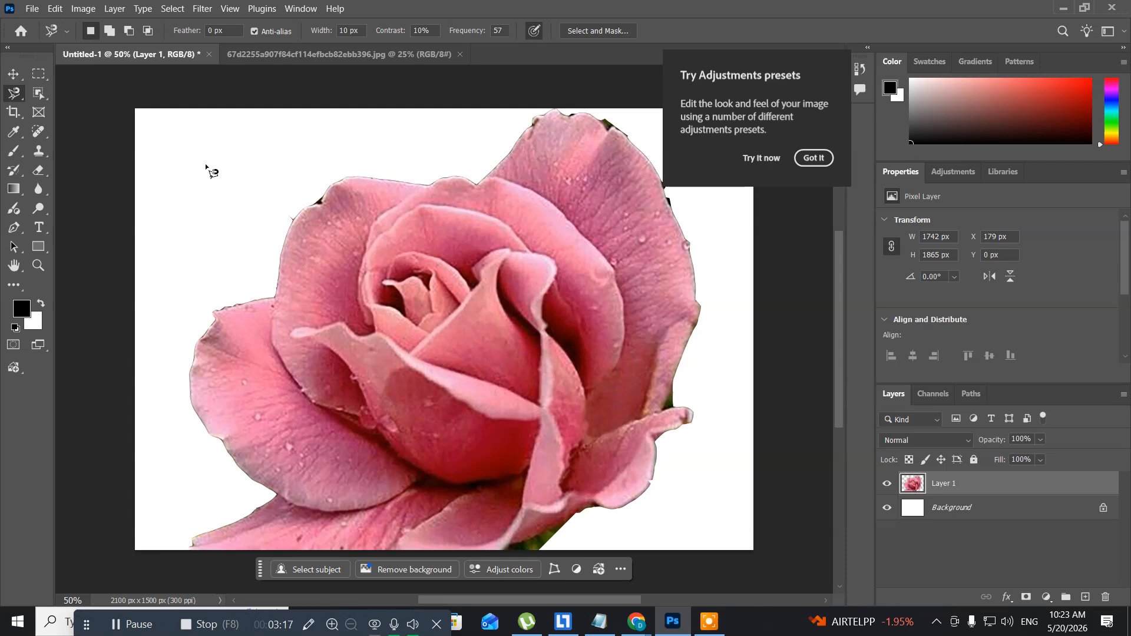
key(Delete)
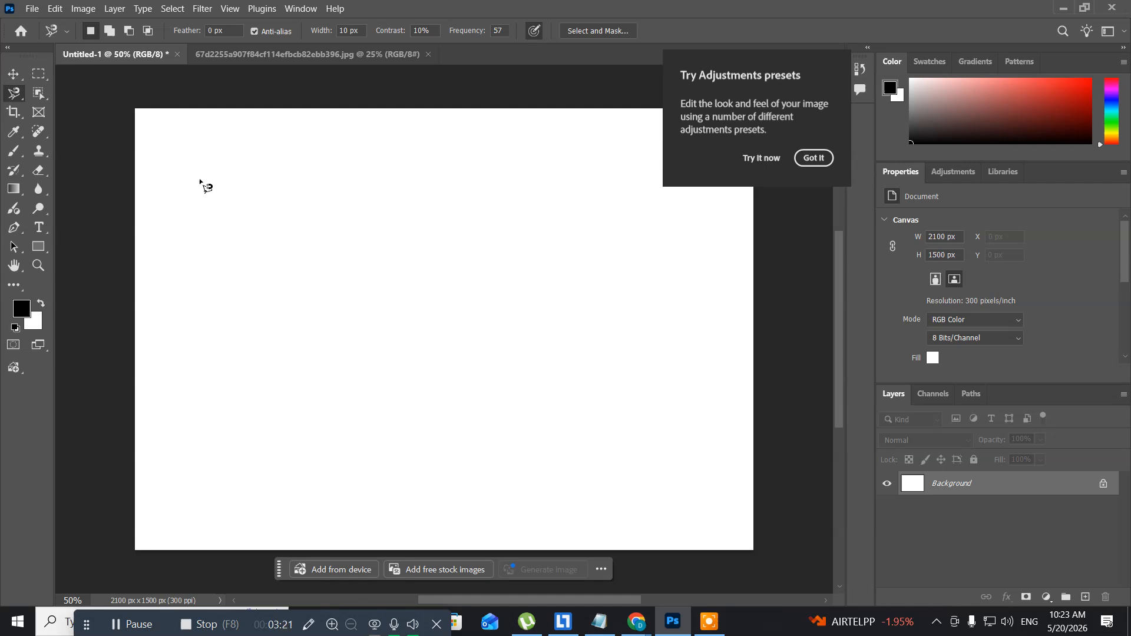
- Open the rose selection in the Select and Mask workspace and set its view mode to On Layers
click(264, 59)
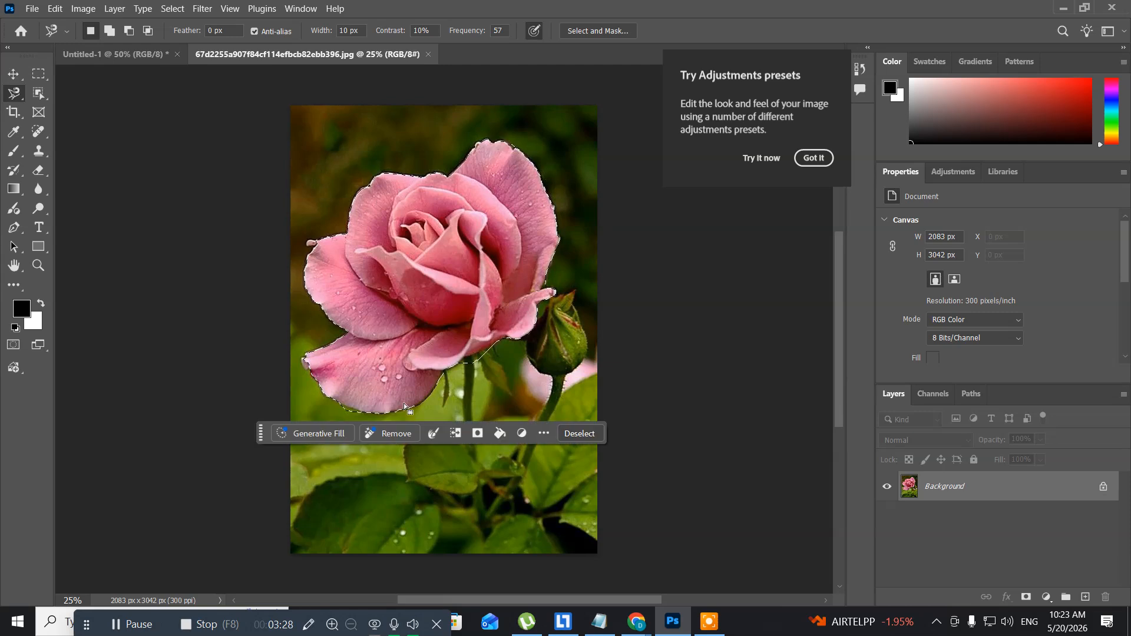
click(586, 30)
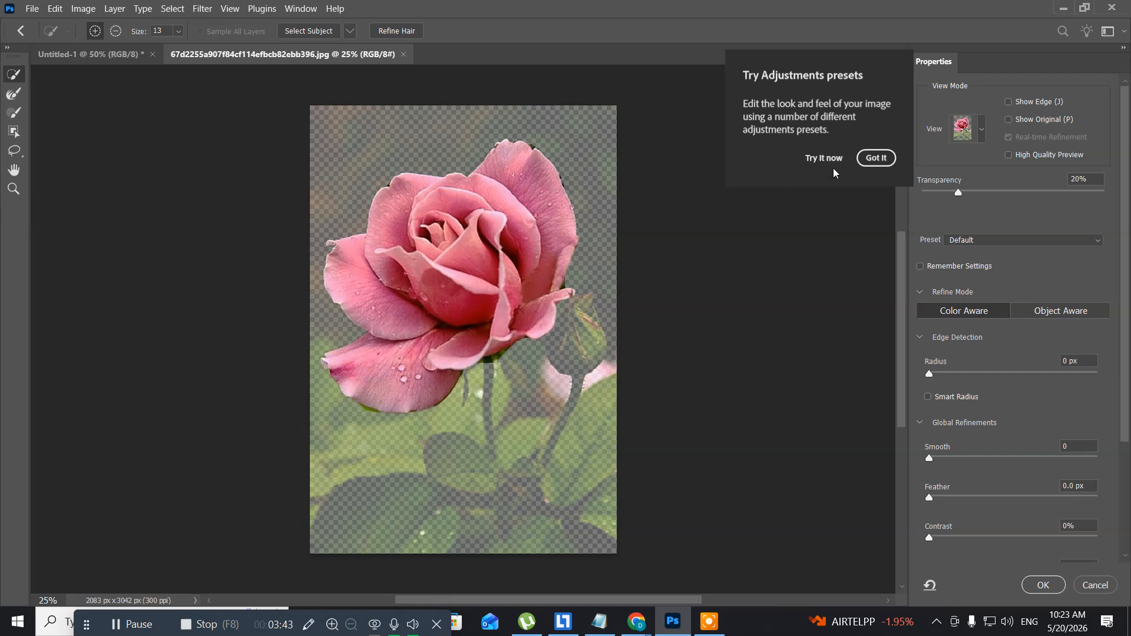
click(982, 126)
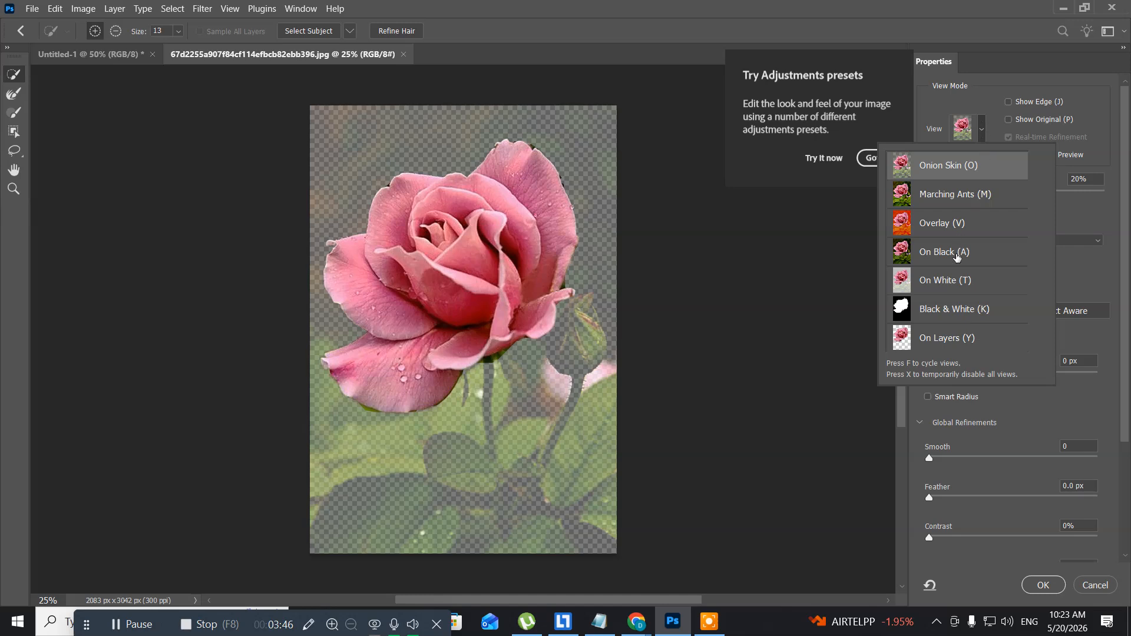
click(943, 334)
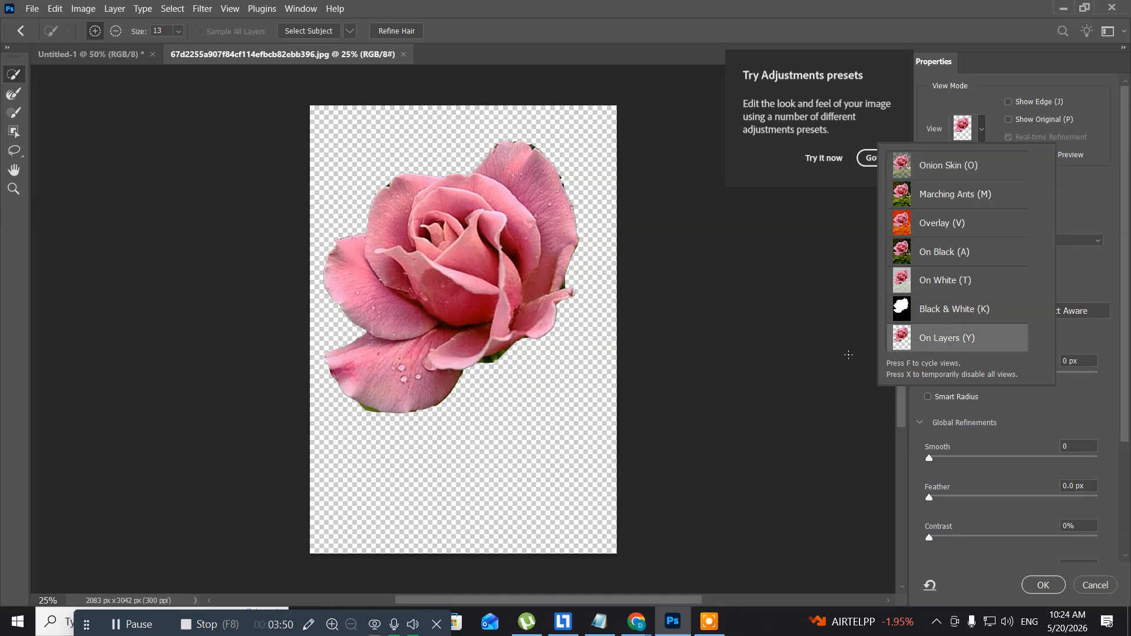
click(841, 357)
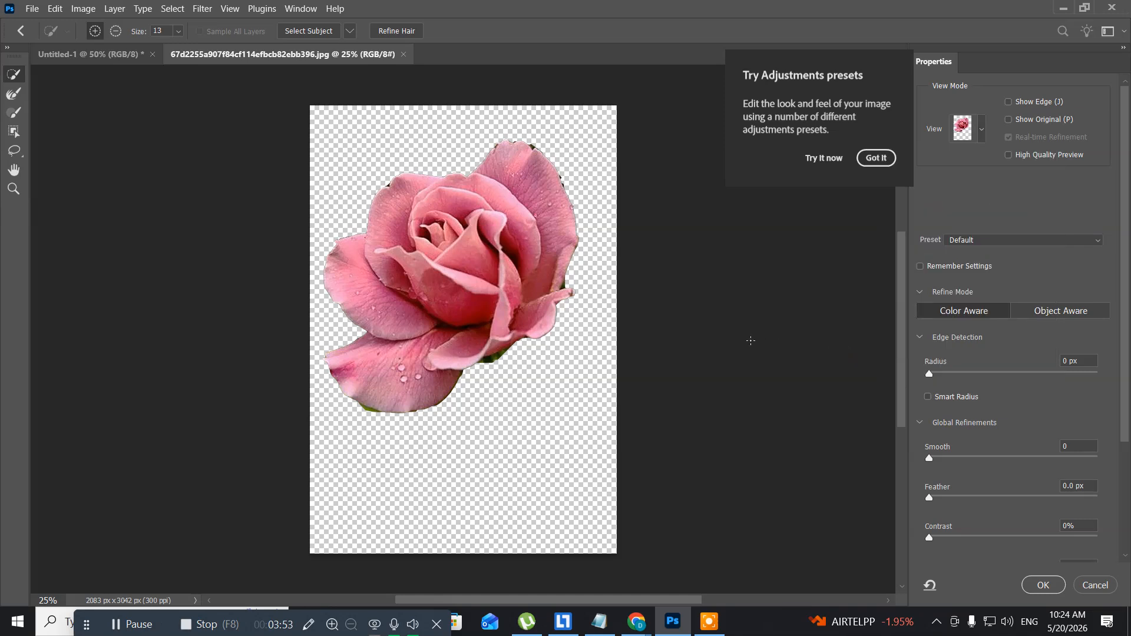
- Refine the rose's lower-right and right petal edges with the Refine Edge Brush at size 125
click(14, 95)
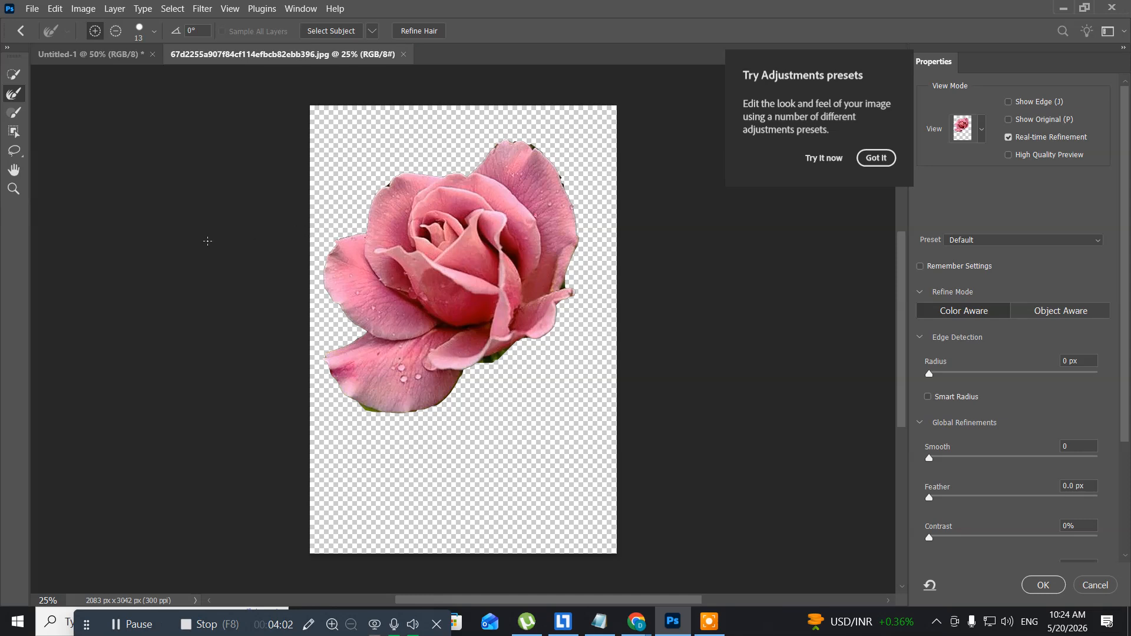
key(bracketright)
key(bracketright)
key(bracketright)
key(bracketright)
key(bracketright)
key(bracketright)
key(bracketright)
key(bracketright)
key(bracketright)
key(bracketright)
drag(524, 339, 470, 380)
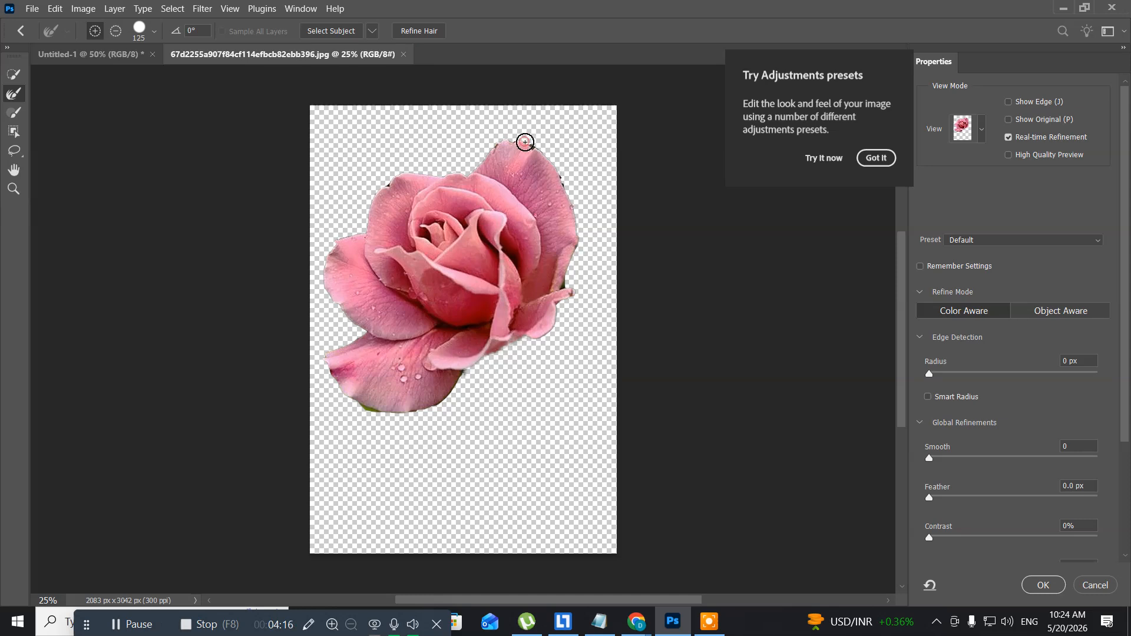
mouse_move(525, 142)
mouse_down()
mouse_move(573, 212)
mouse_move(561, 304)
mouse_up()
- Turn on Decontaminate Colors, set the output to New Layer, and apply the Select and Mask refinement
scroll(989, 460, down, 1)
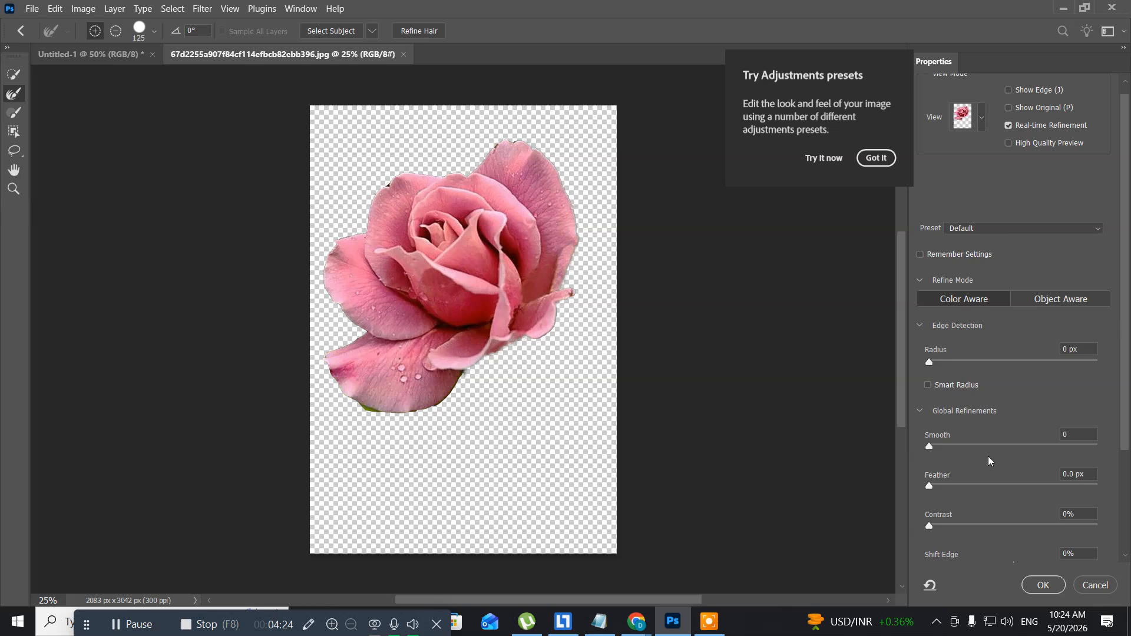
scroll(989, 461, down, 5)
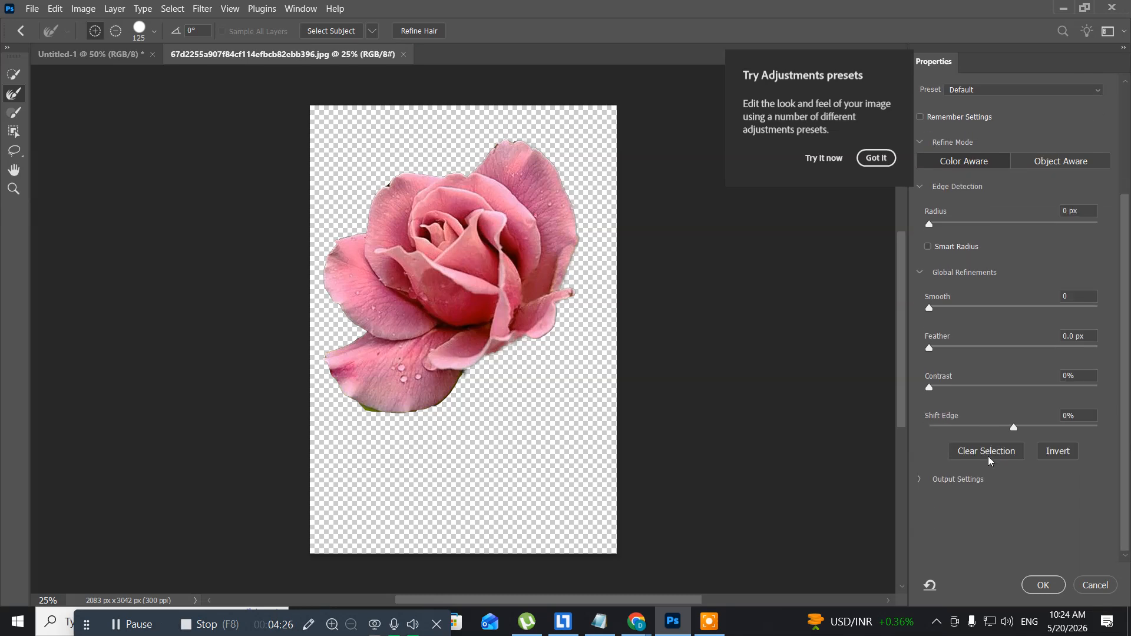
click(923, 483)
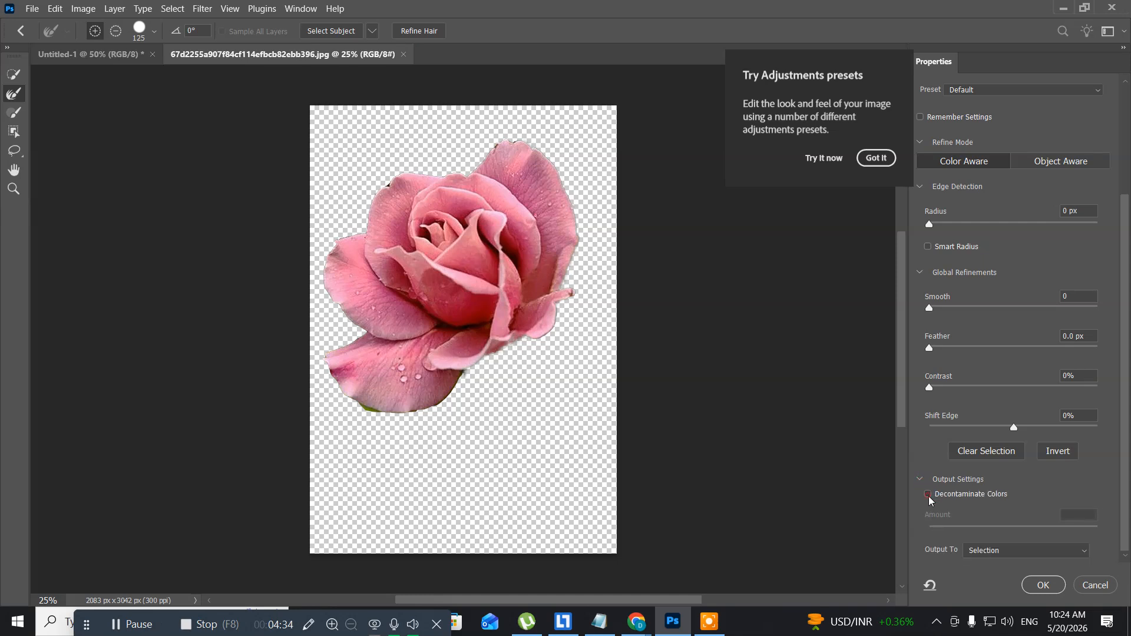
click(928, 495)
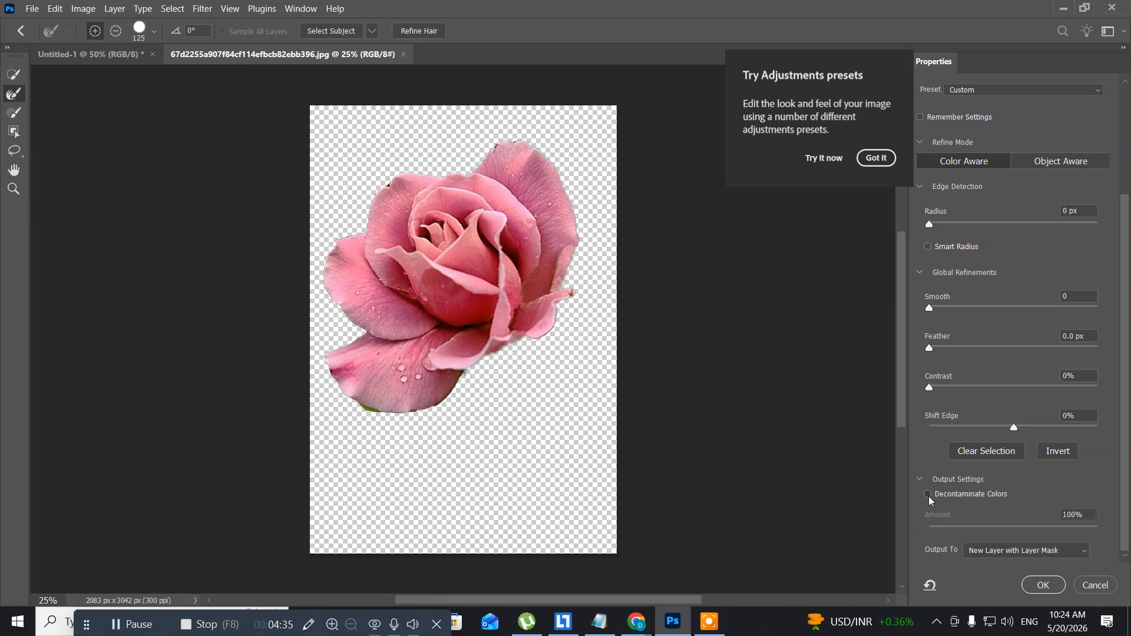
click(997, 549)
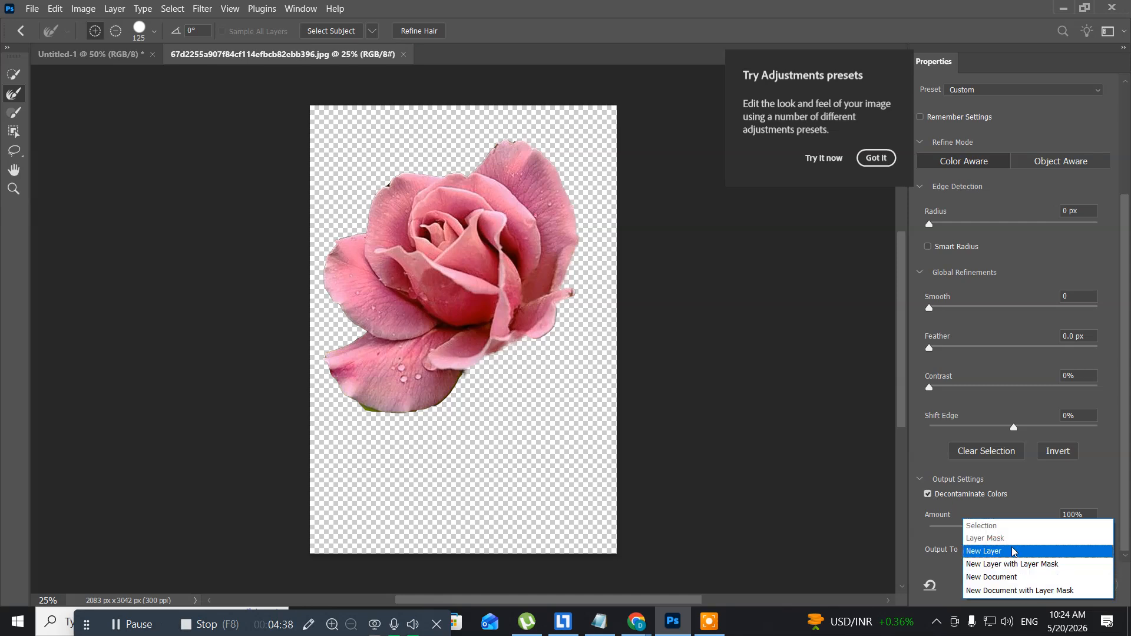
click(1012, 551)
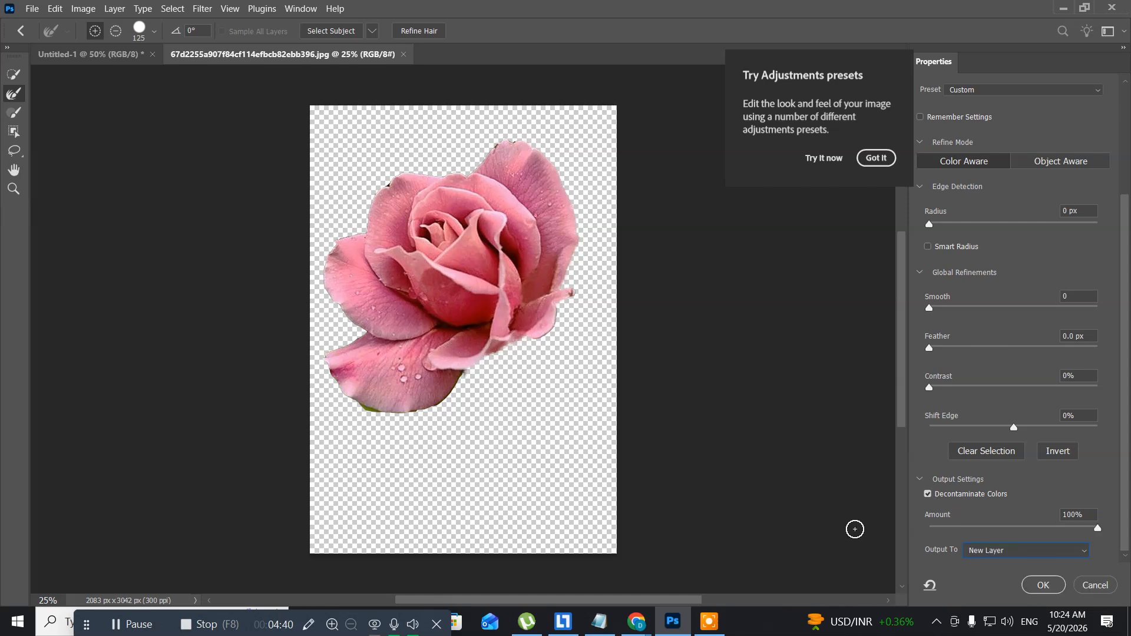
click(1042, 585)
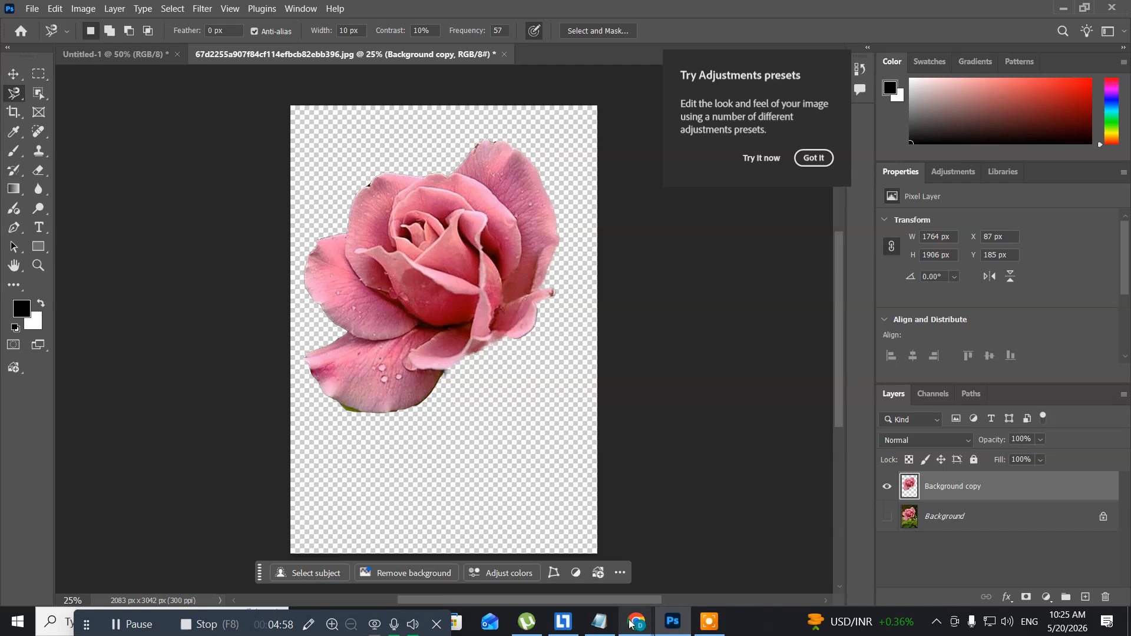
- Check the Google Meet call in Chrome and return to Photoshop
mouse_move(640, 631)
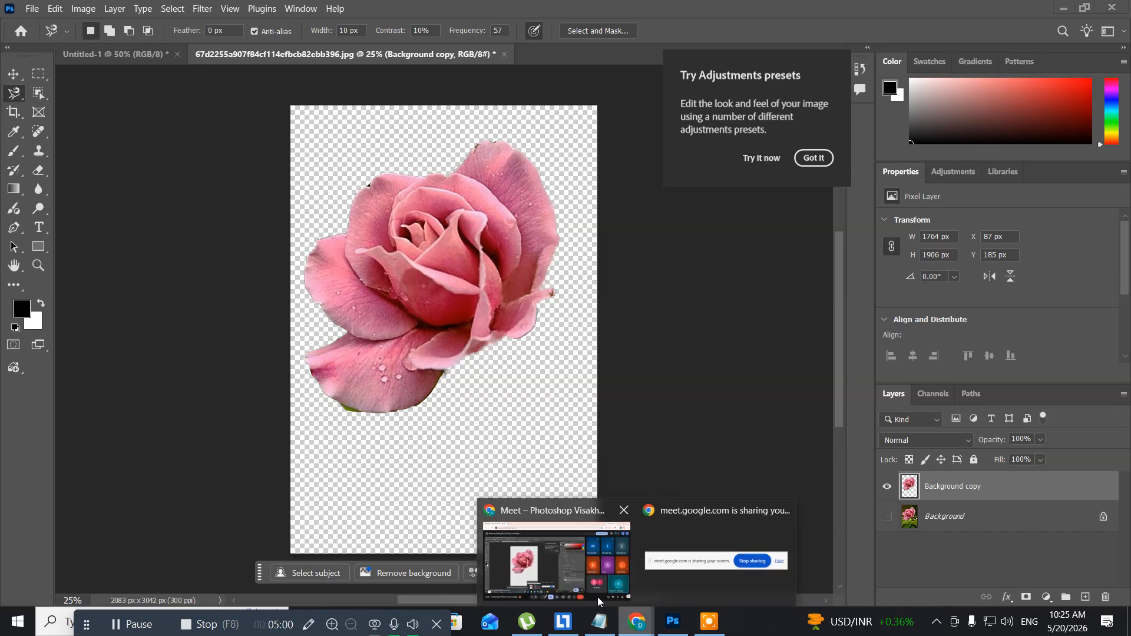
click(553, 565)
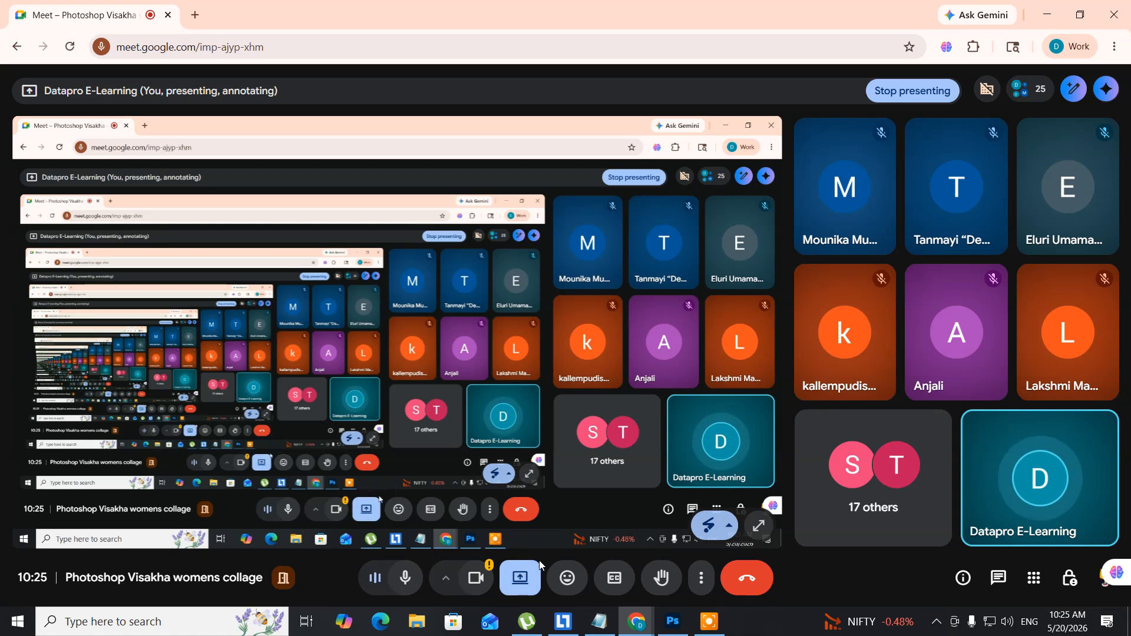
click(673, 620)
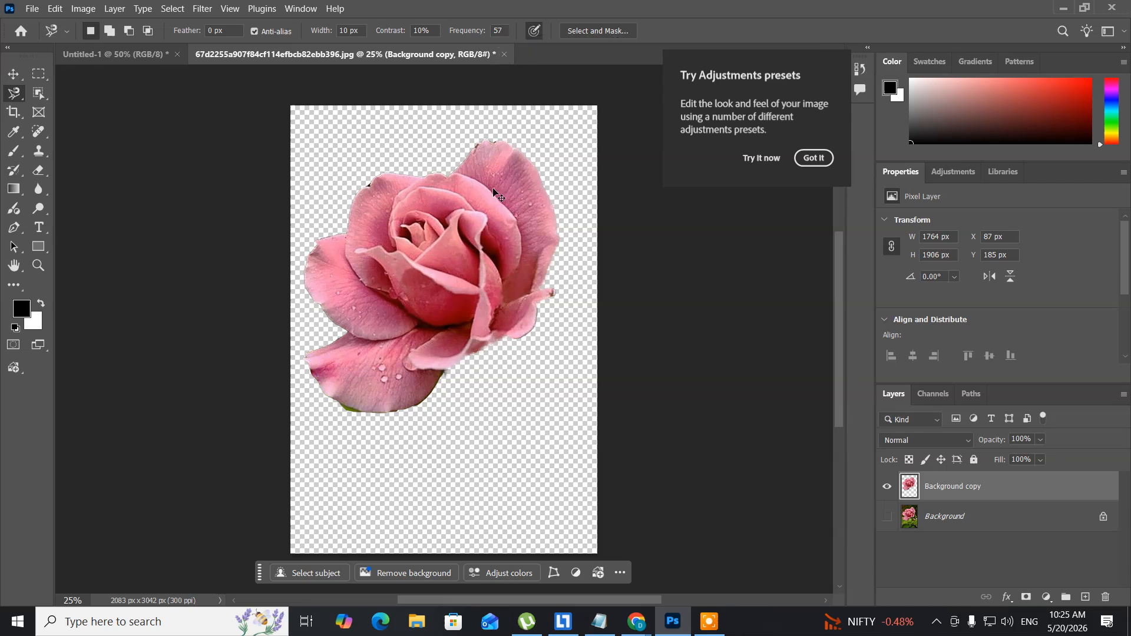
- Undo the refined rose's output to a new layer and deselect the rose
key(ctrl+z)
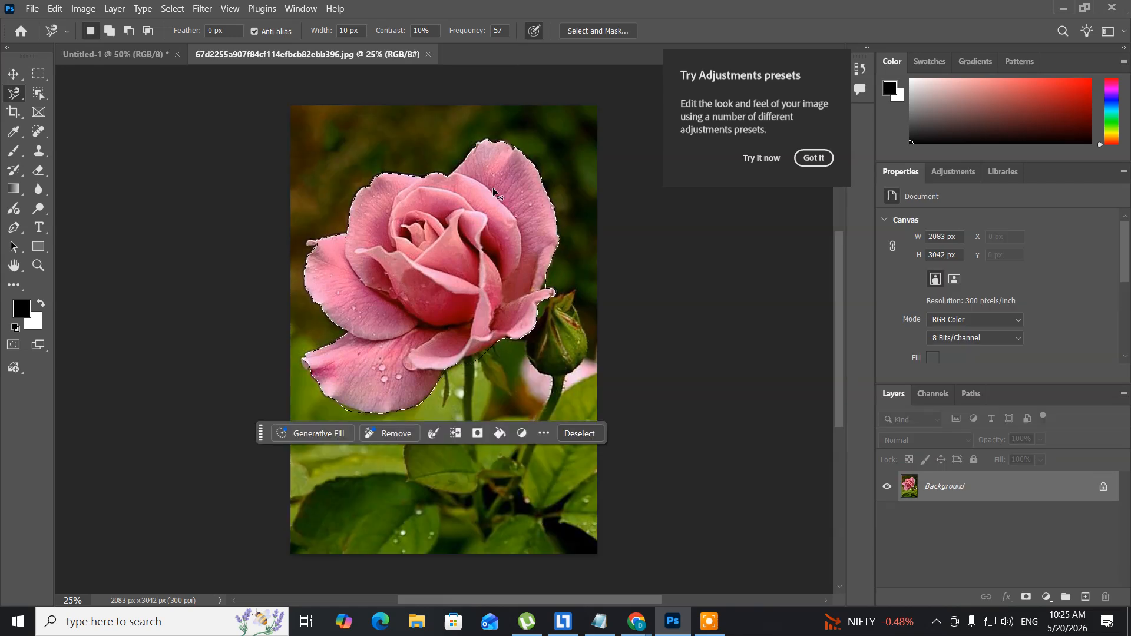
key(ctrl+d)
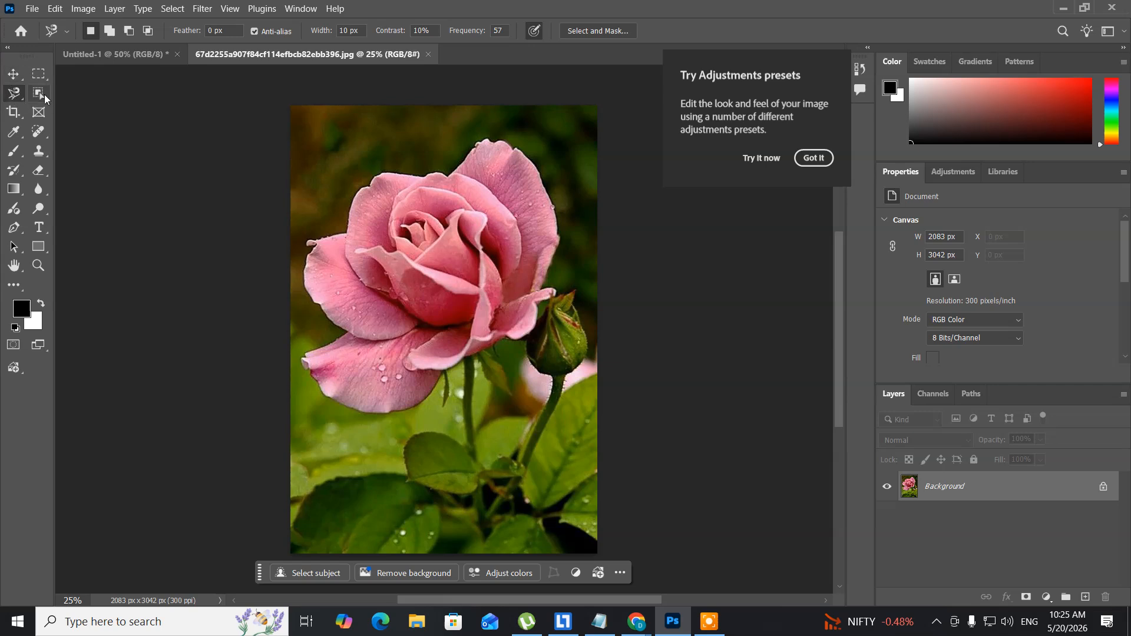
- Try to select the rose bloom by framing it with a rectangle using the Object Selection Tool
drag(44, 94, 89, 98)
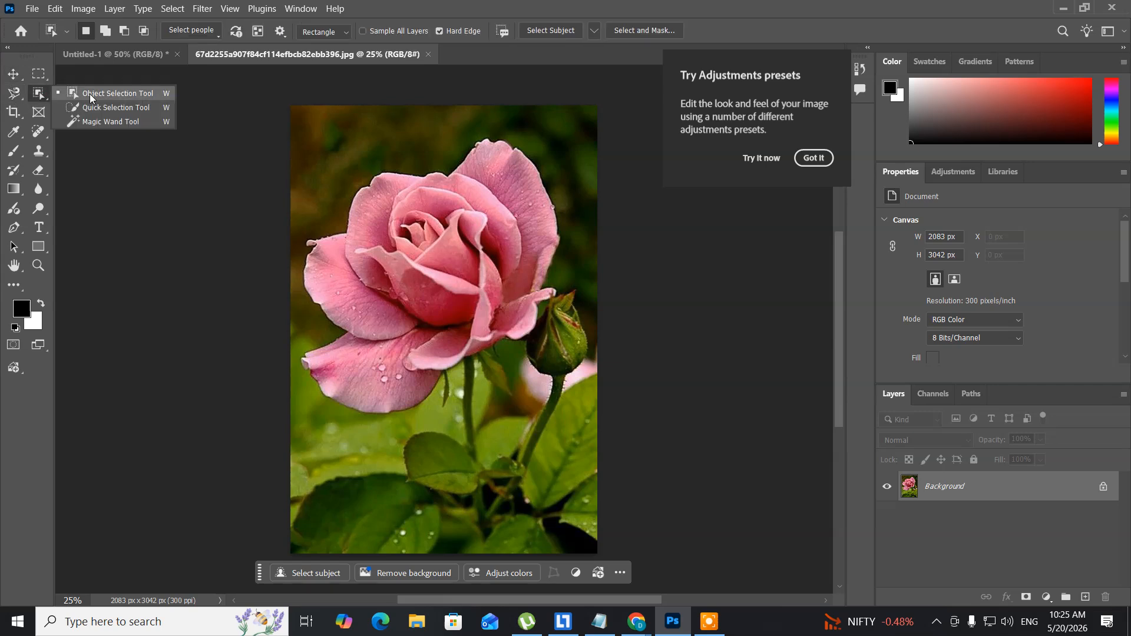
click(91, 95)
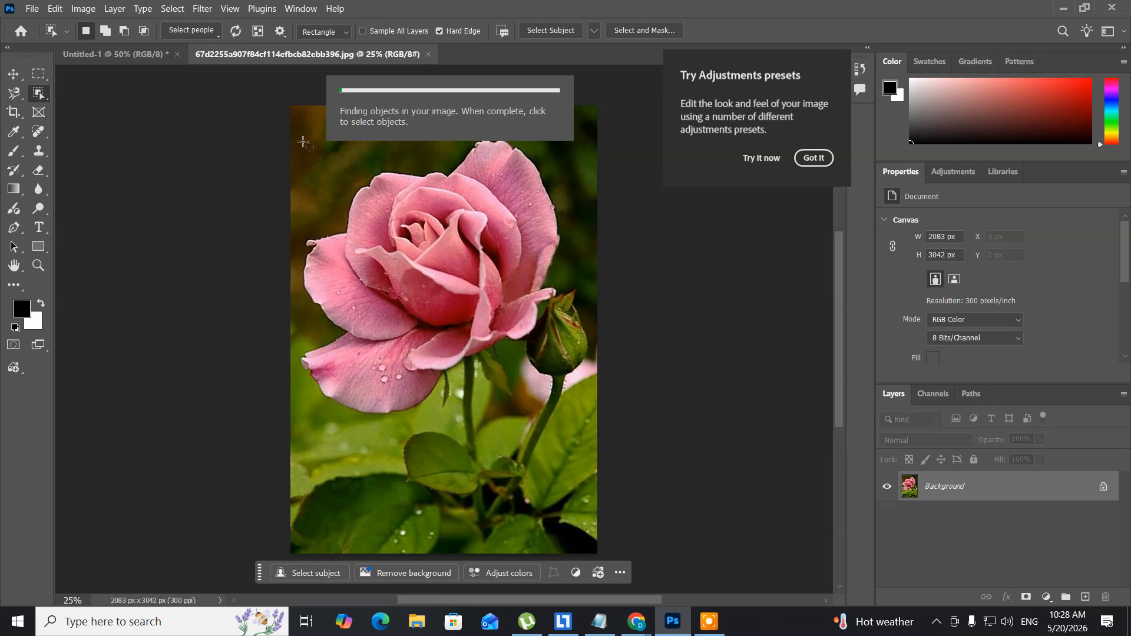
drag(303, 142, 570, 438)
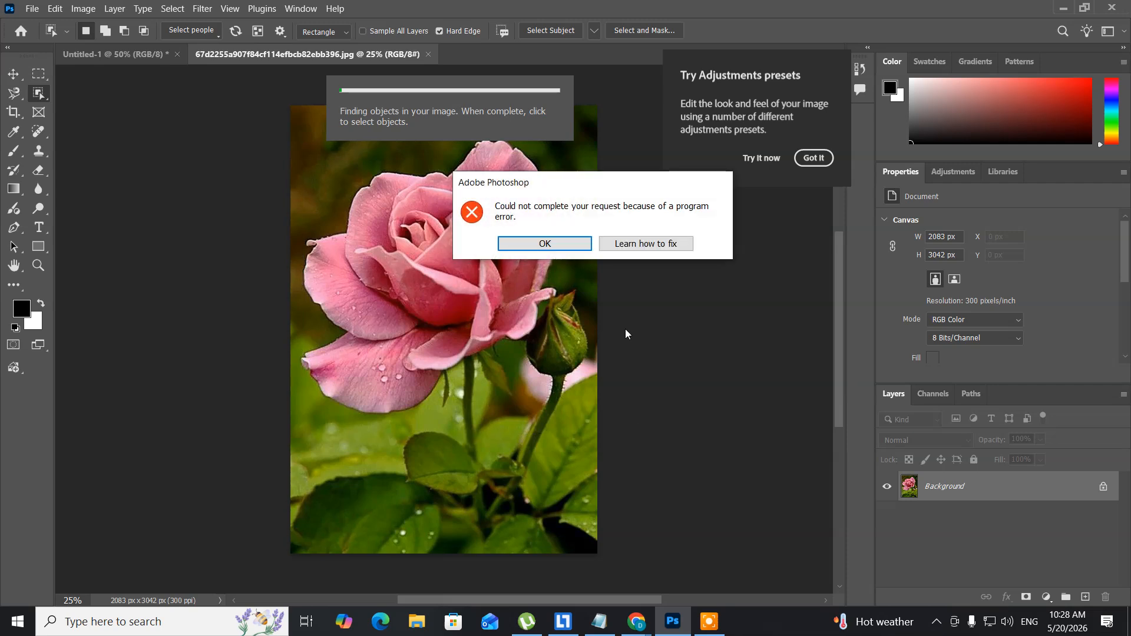
click(538, 245)
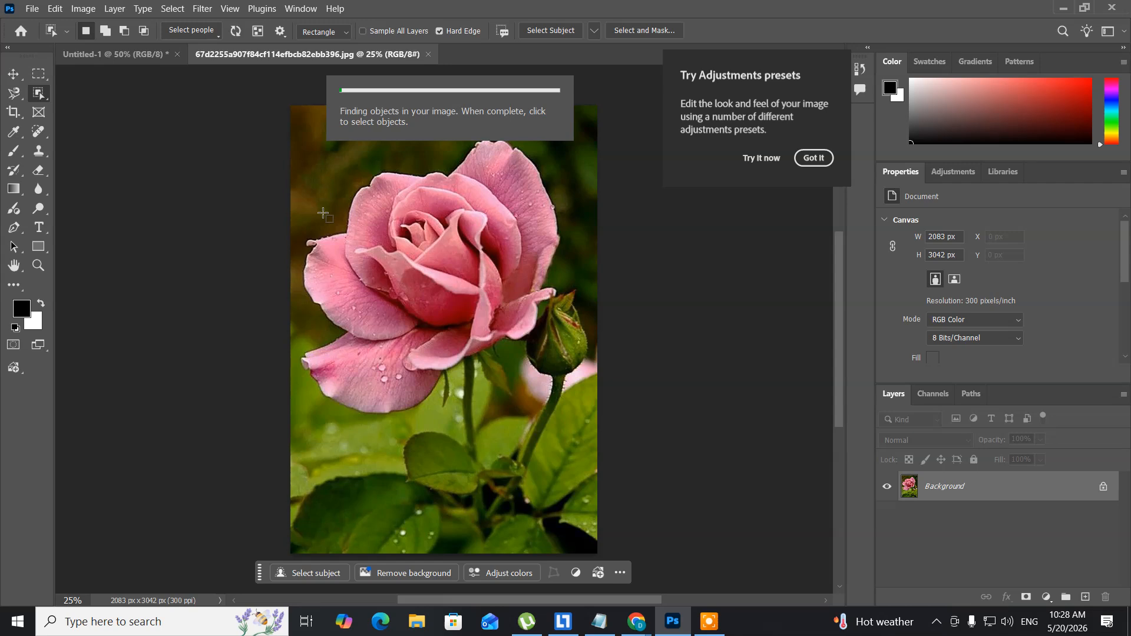
- Reactivate the Object Selection Tool and try again to select the rose within a rectangle of about 1808 × 2048 px
click(12, 94)
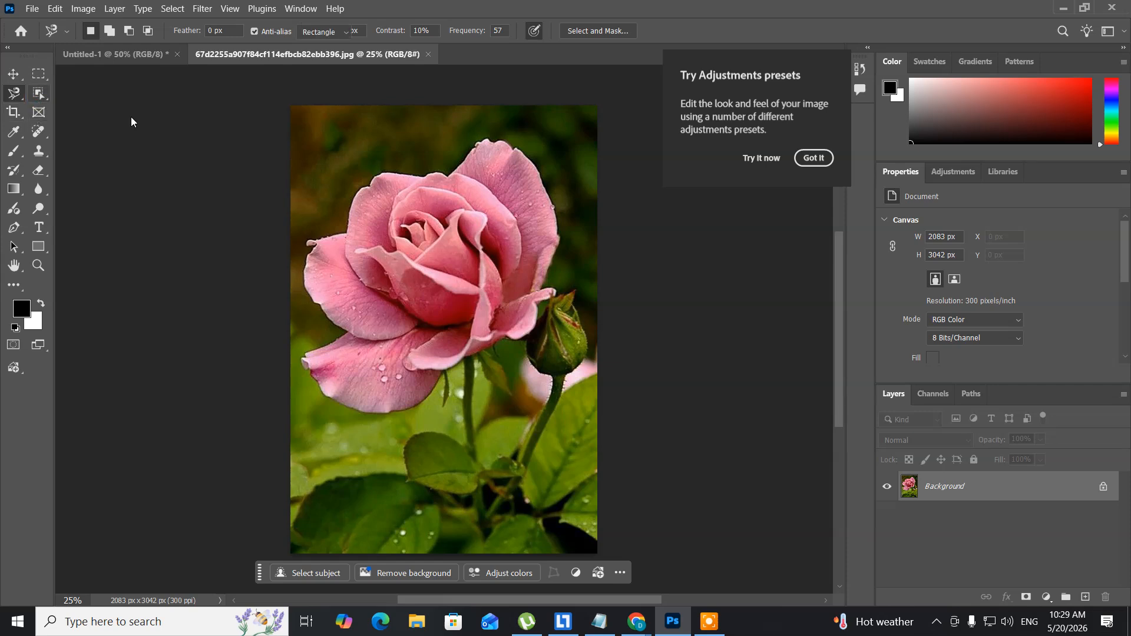
click(40, 102)
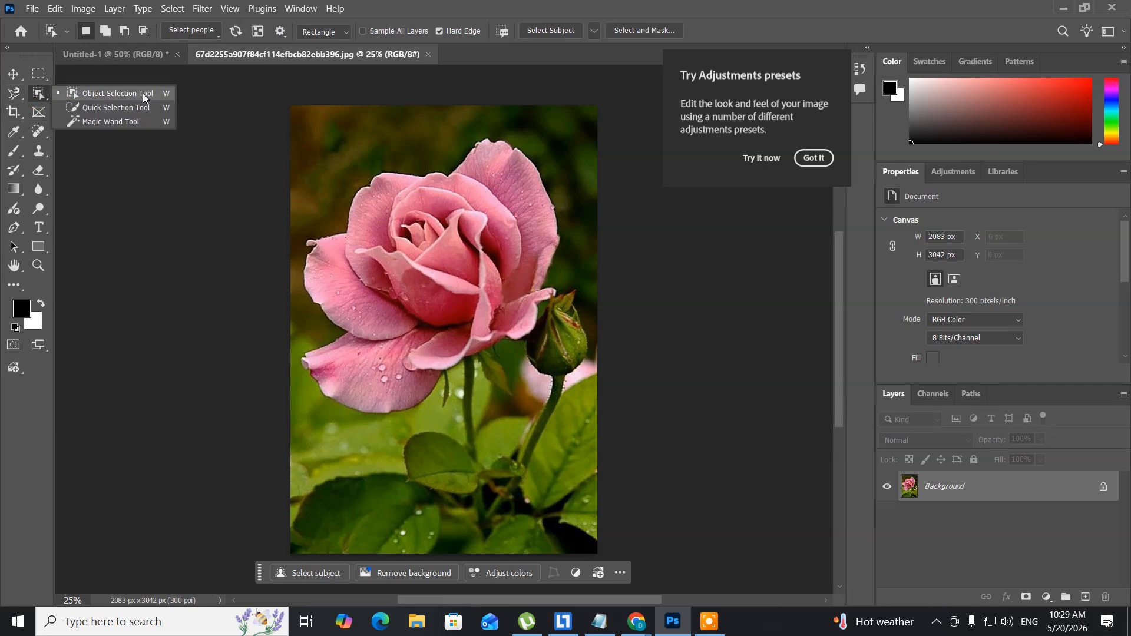
click(124, 95)
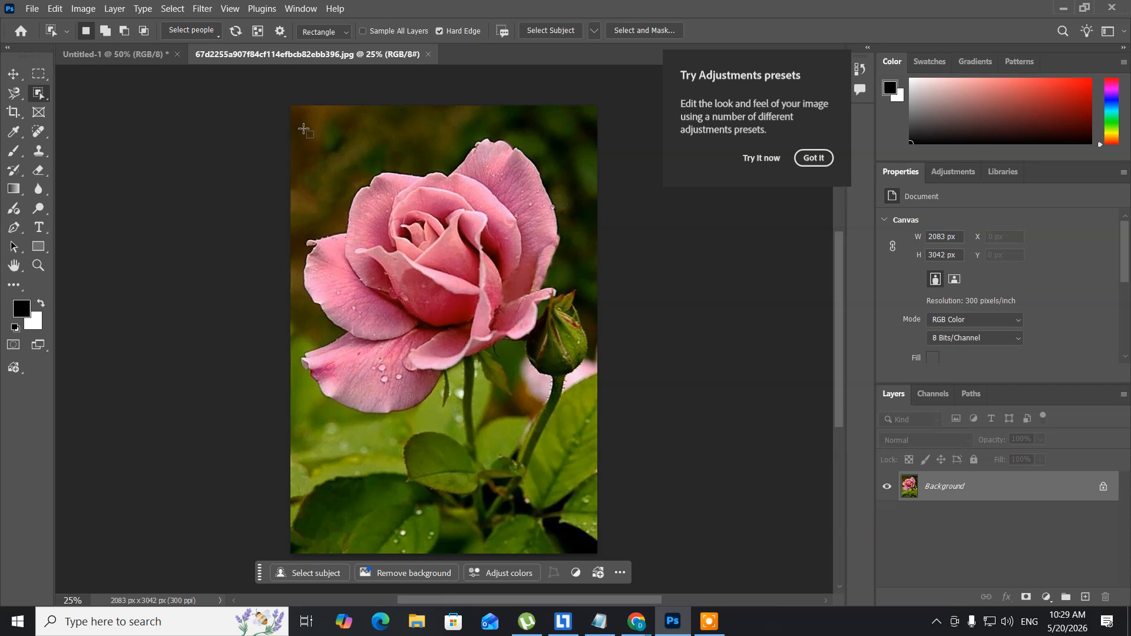
drag(303, 130, 570, 430)
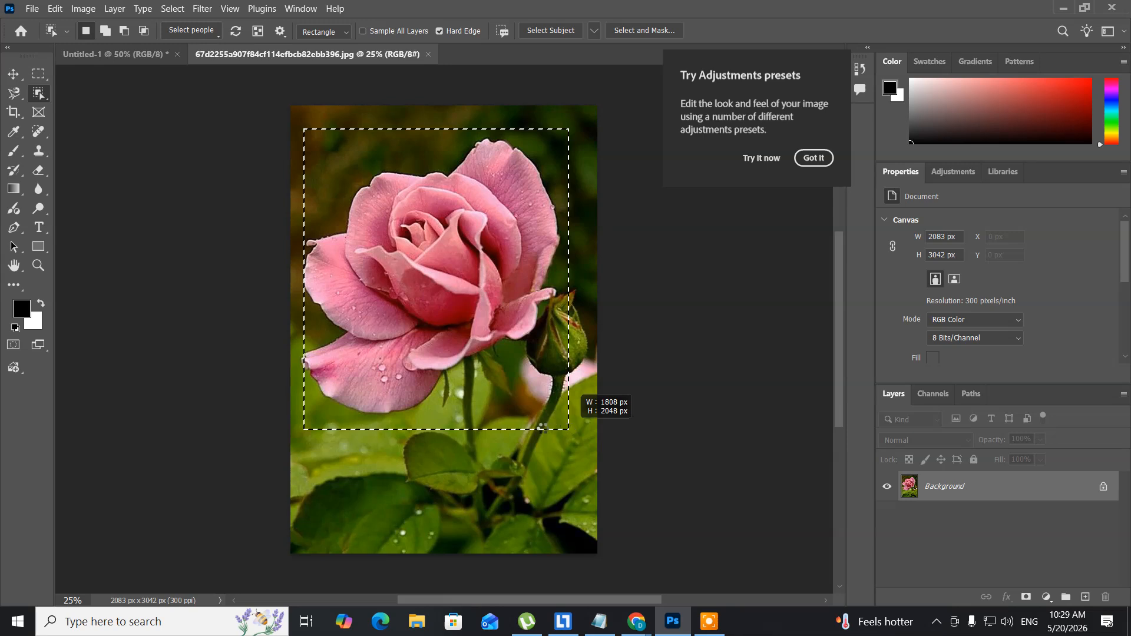
drag(542, 434, 543, 434)
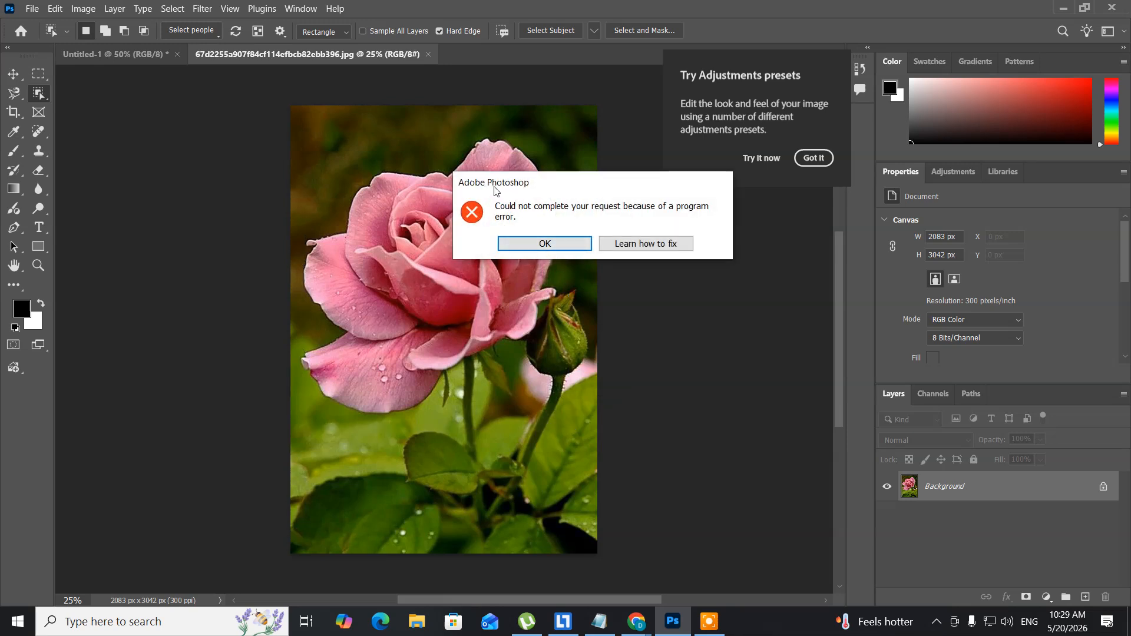
drag(484, 191, 146, 187)
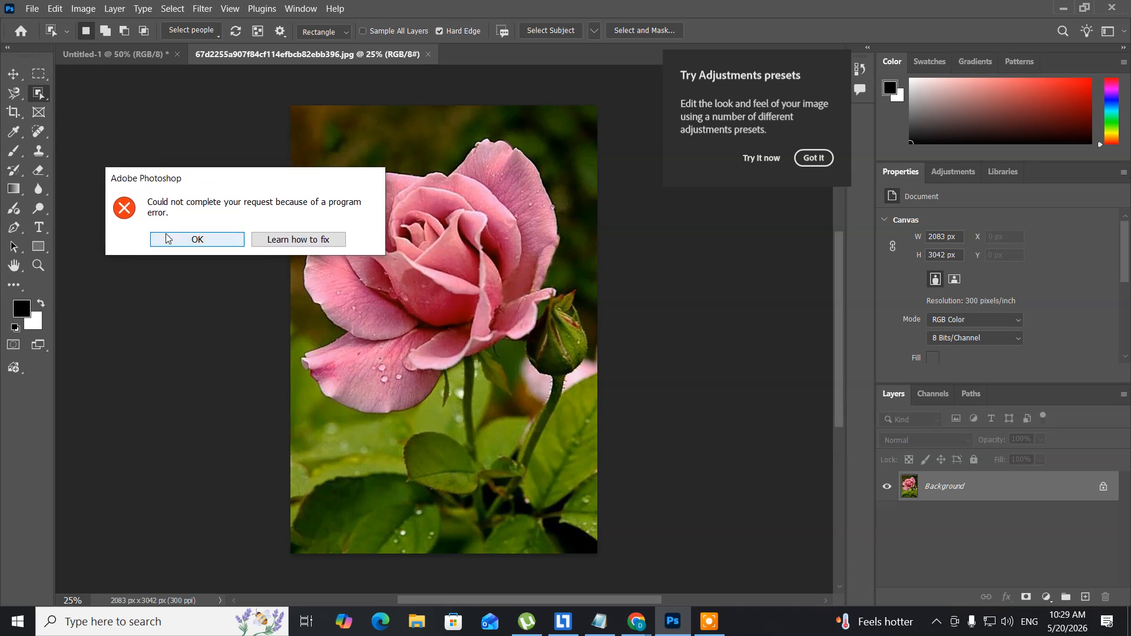
click(212, 242)
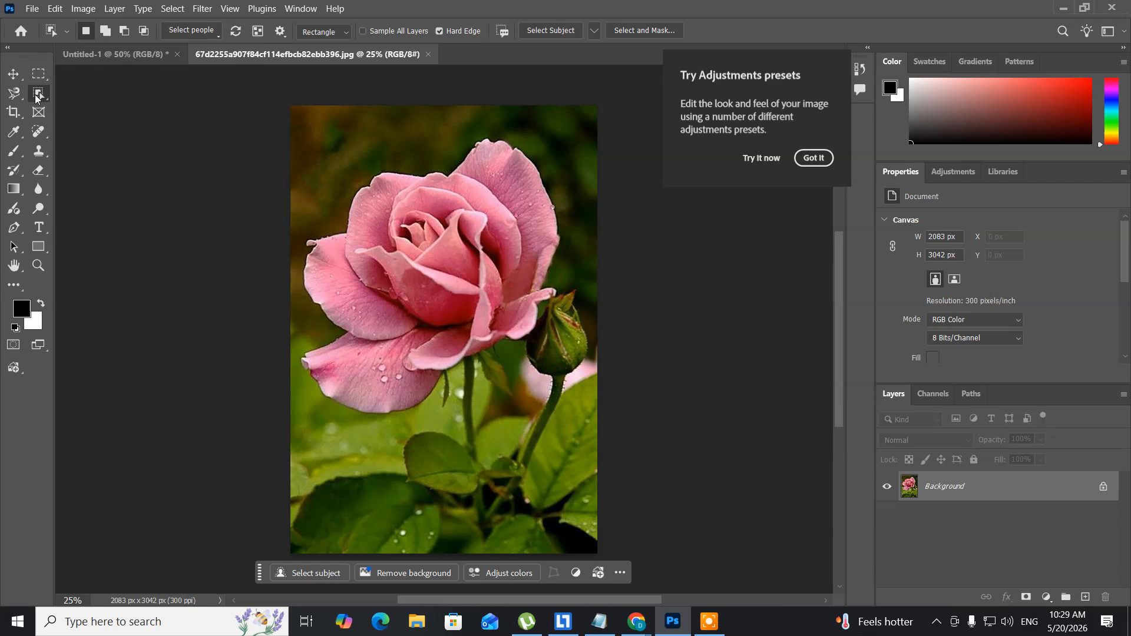
- Select the whole rose bloom by painting over its petals with the Quick Selection Tool at brush size 60
click(36, 97)
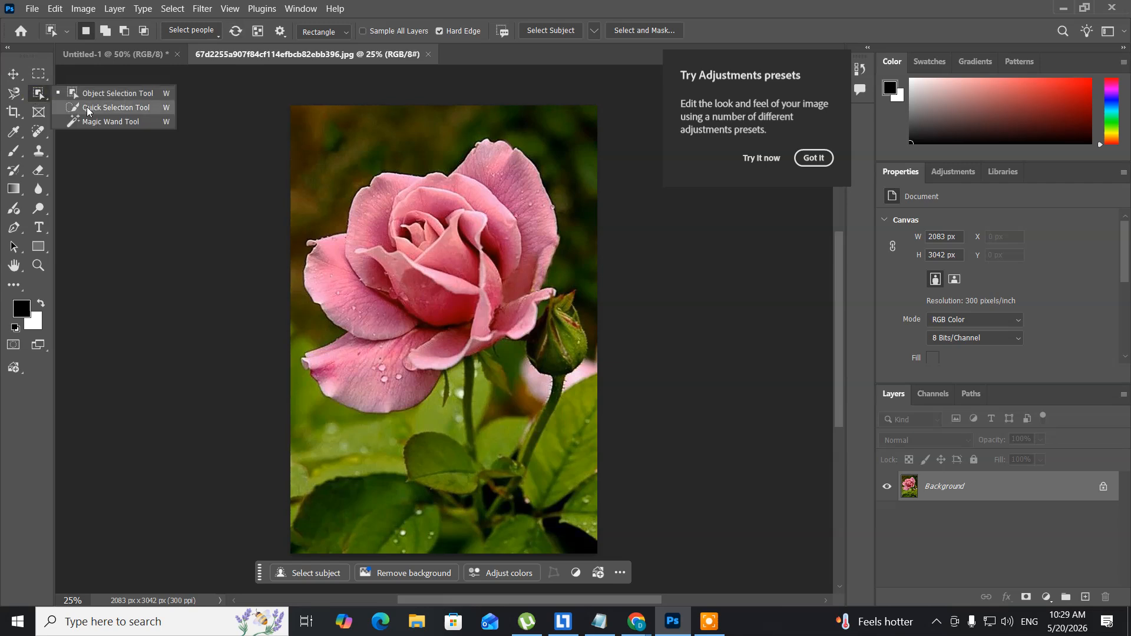
click(93, 108)
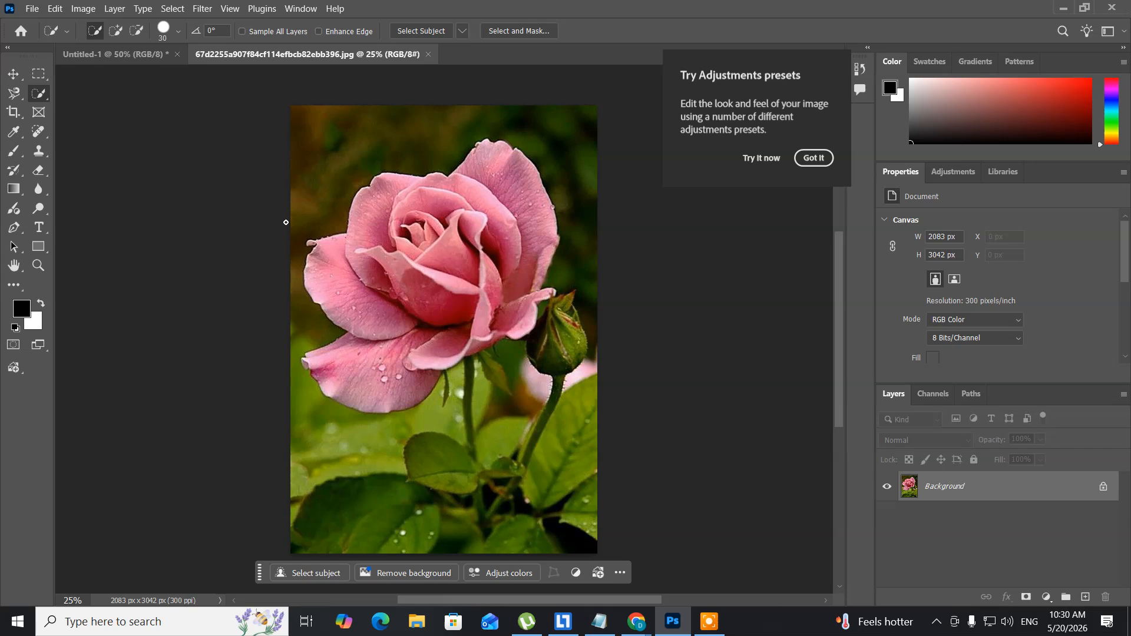
key(bracketright)
key(bracketright)
key(bracketright)
mouse_move(363, 228)
mouse_down()
mouse_move(419, 199)
mouse_move(467, 210)
mouse_move(513, 176)
mouse_move(494, 310)
mouse_move(353, 388)
mouse_move(467, 309)
mouse_up()
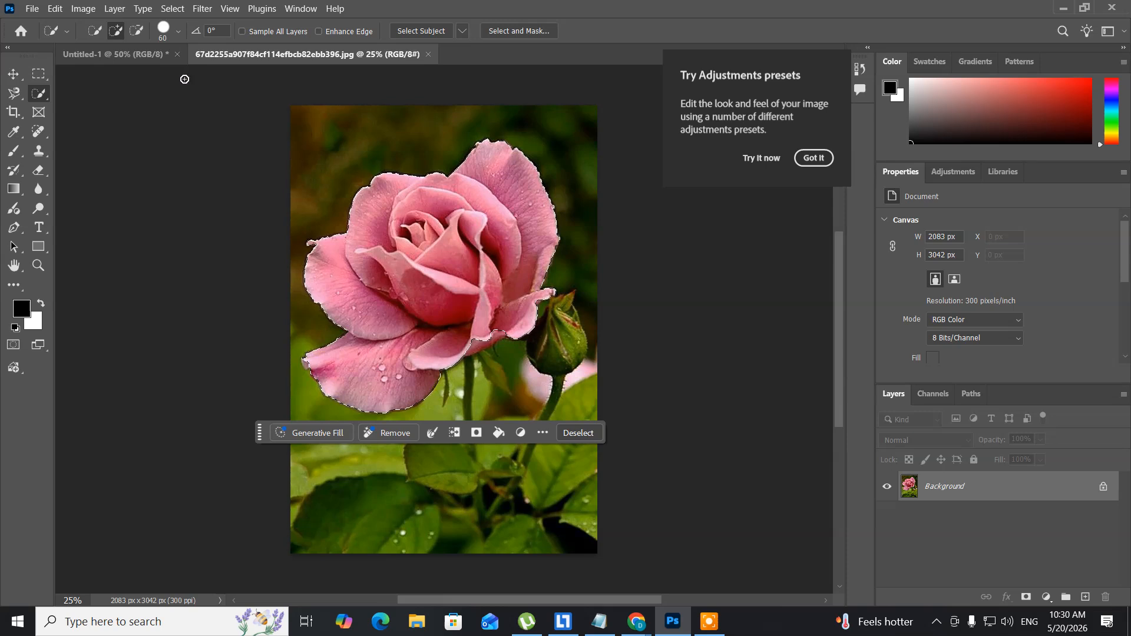
- Paste the copied rose into the Untitled-1 document, undo the paste, and deselect the rose in its photo
click(106, 55)
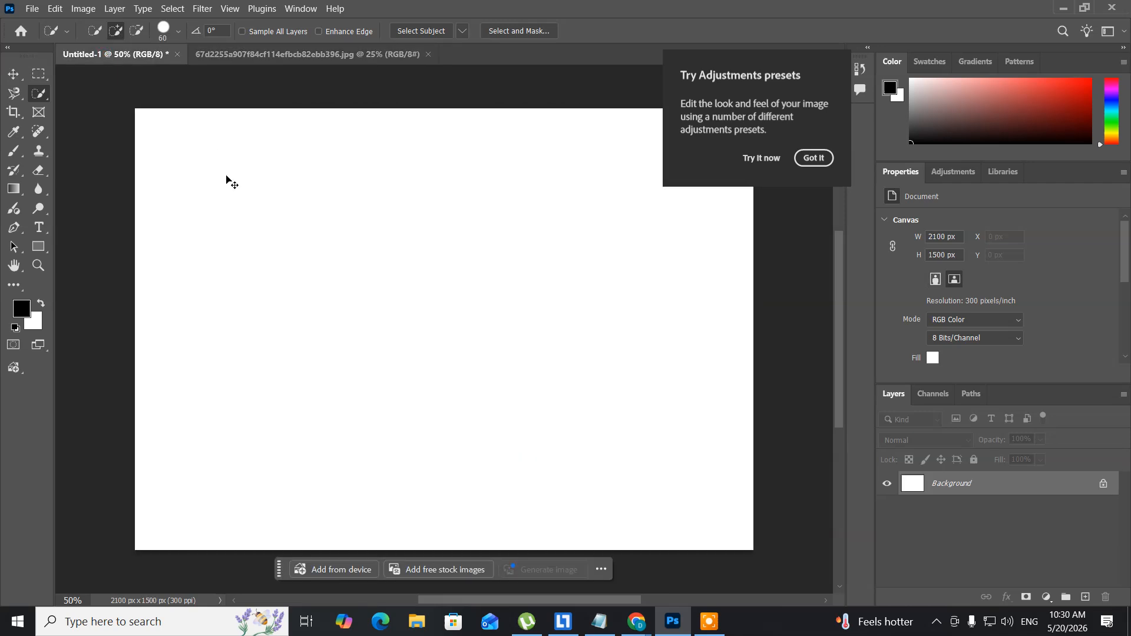
key(ctrl+v)
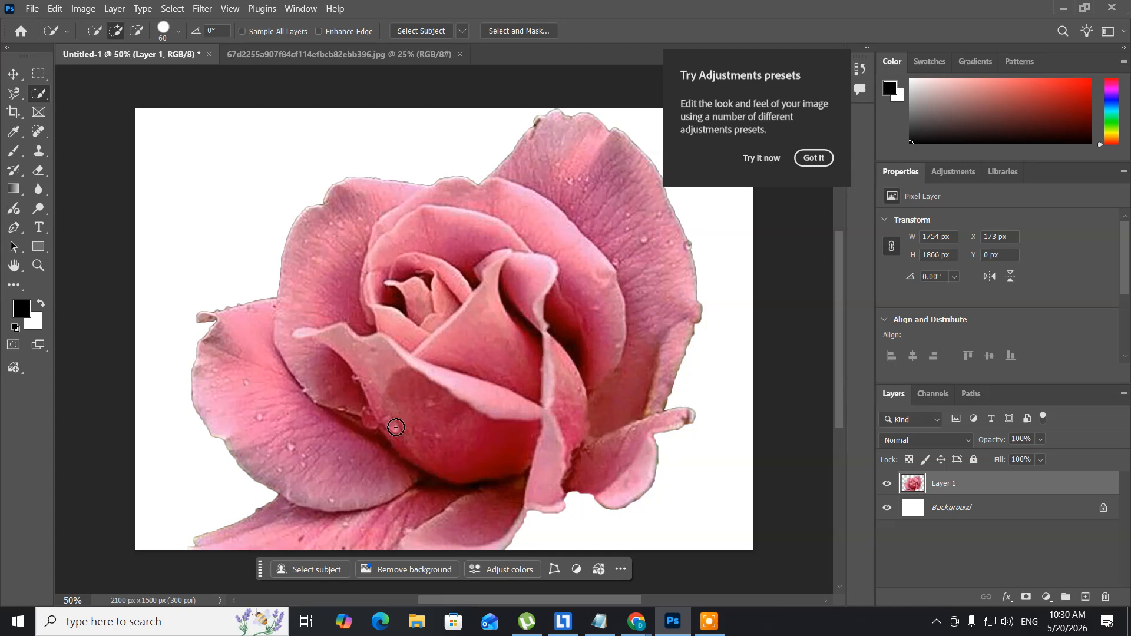
key(ctrl+z)
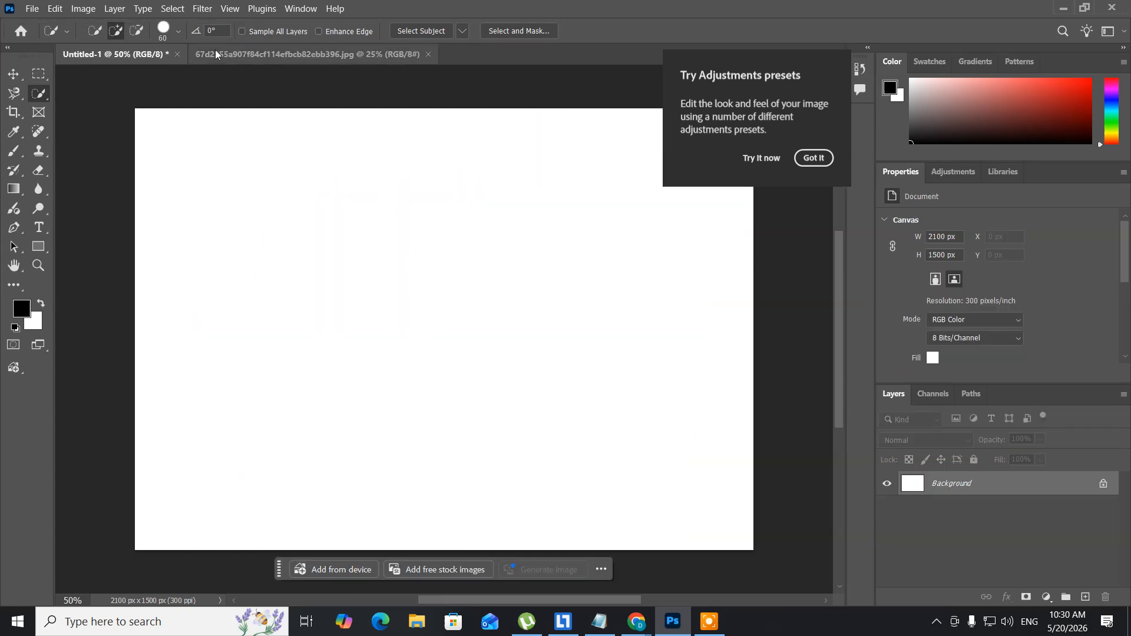
click(215, 54)
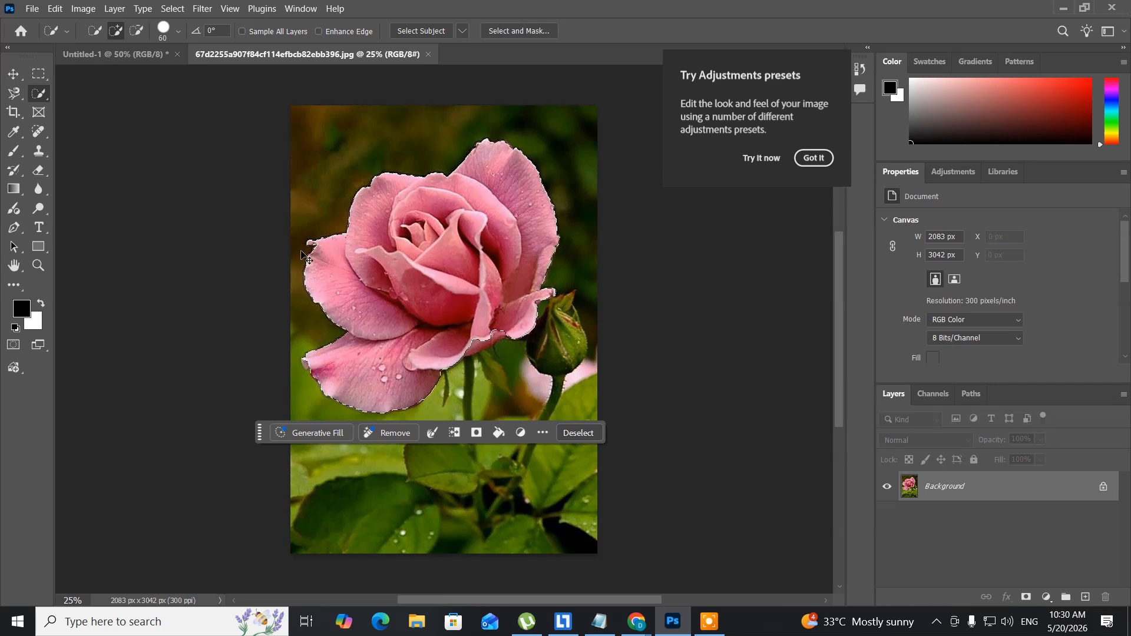
key(ctrl+d)
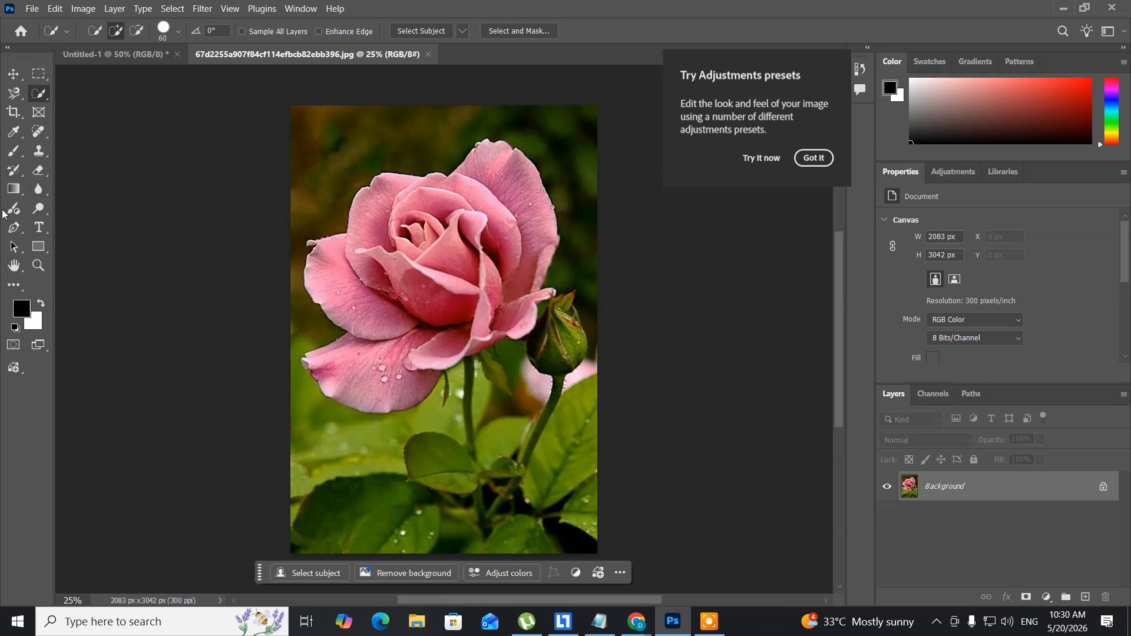
- Try to select the background around the rose with the Magic Wand Tool, adding areas to the selection, and deselect everything
right_click(40, 98)
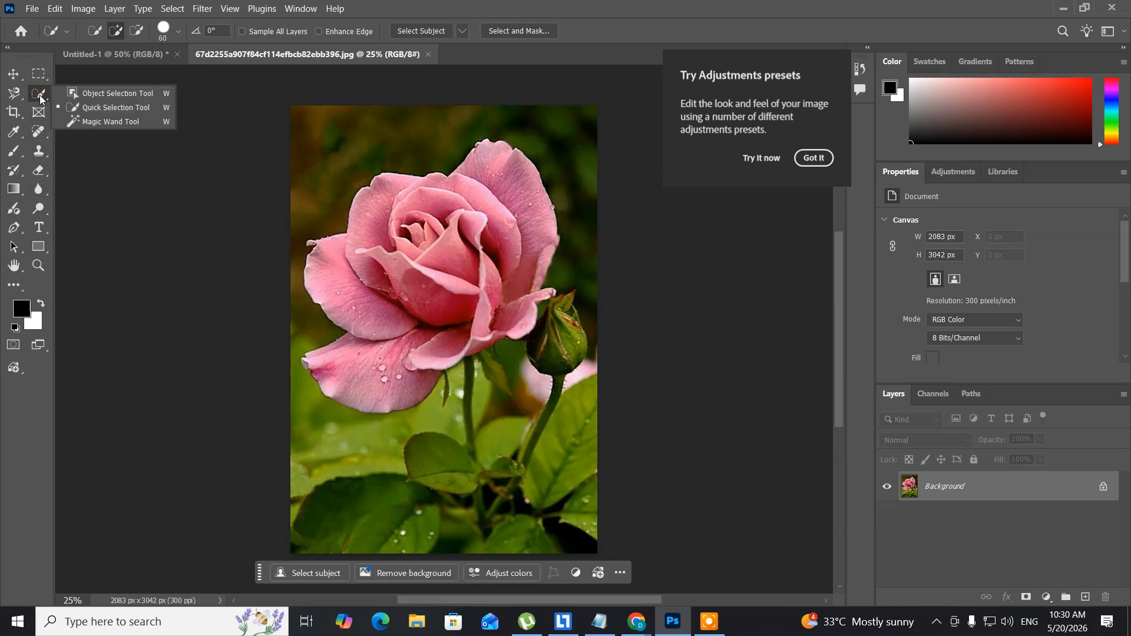
click(98, 121)
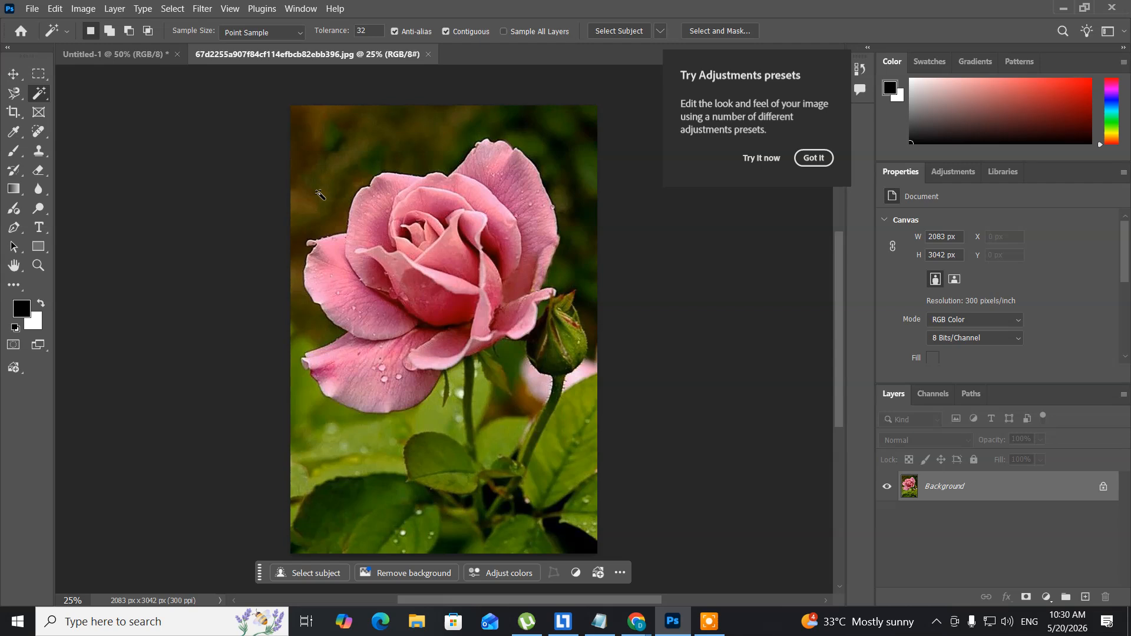
click(320, 193)
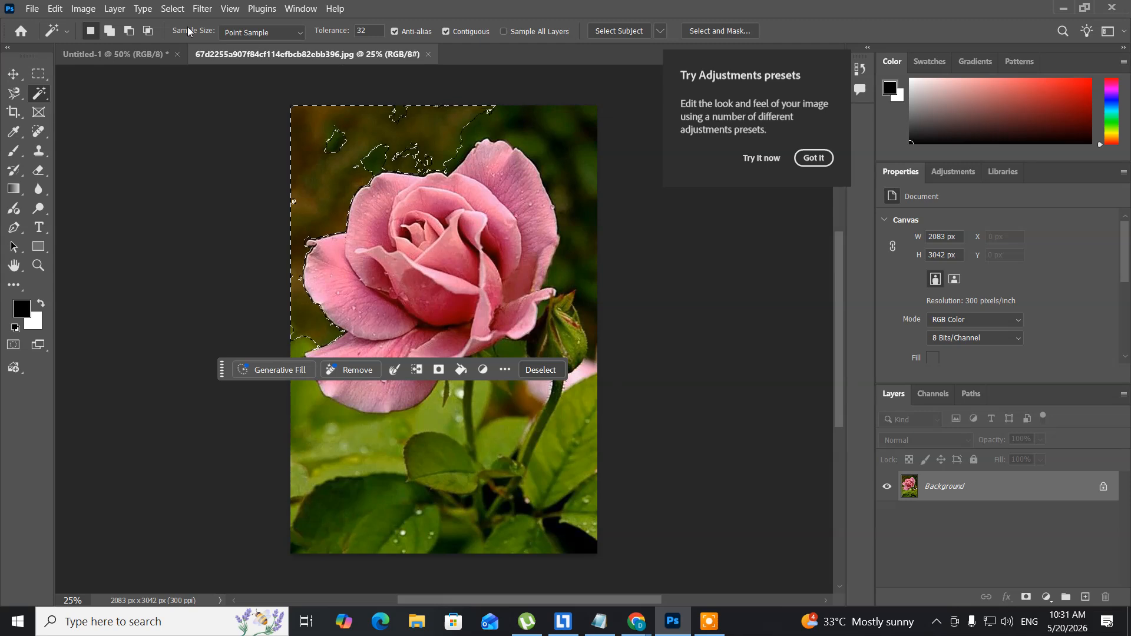
click(109, 31)
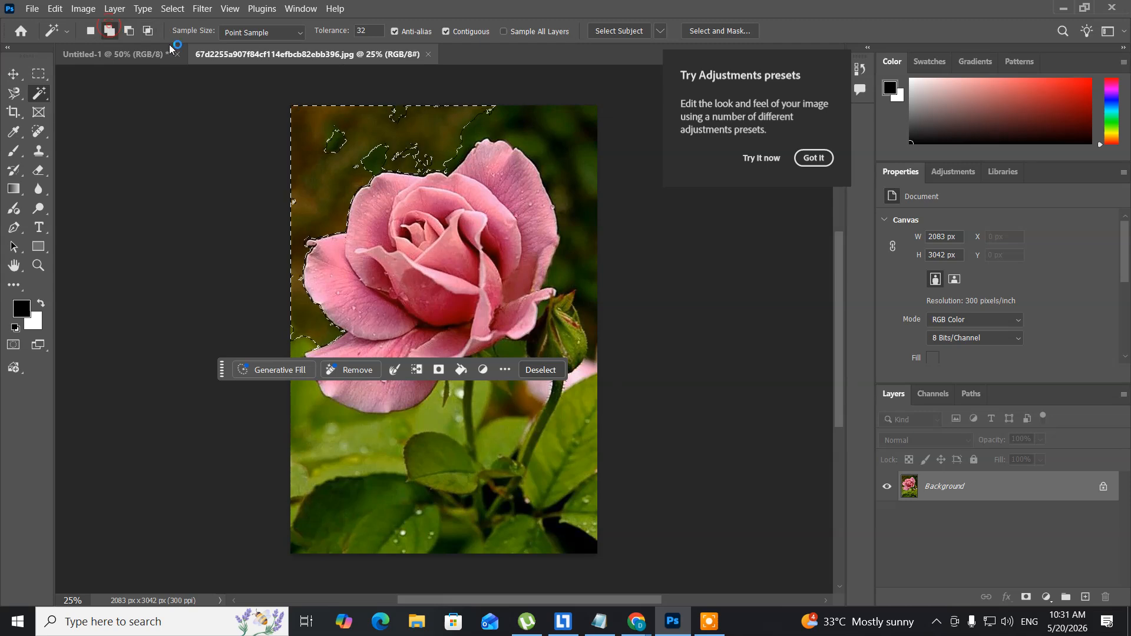
click(543, 131)
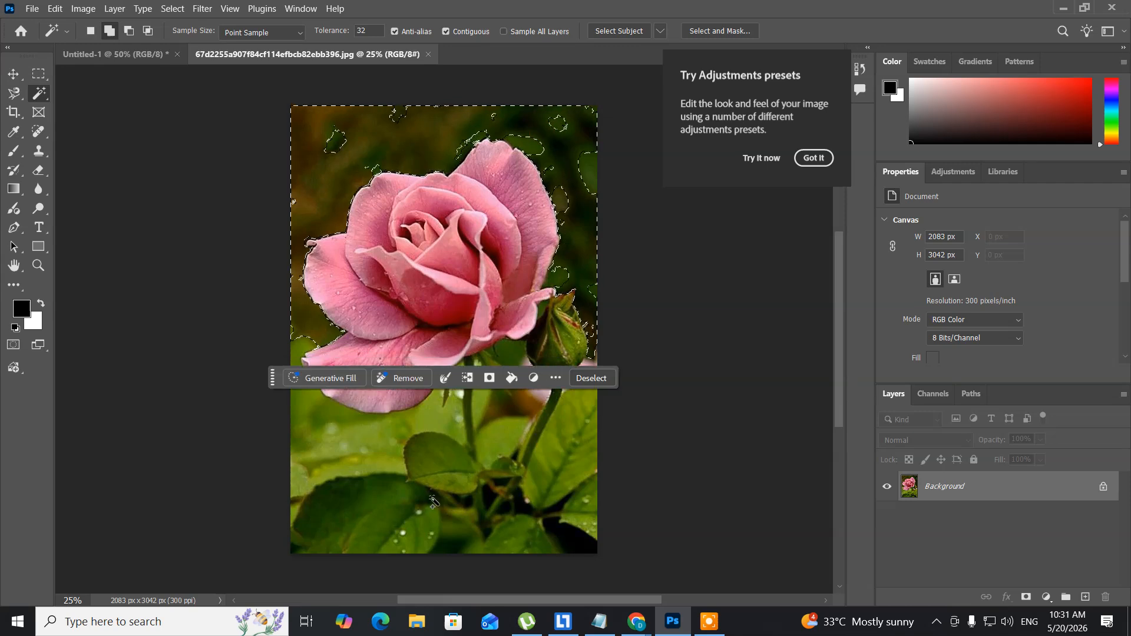
click(383, 475)
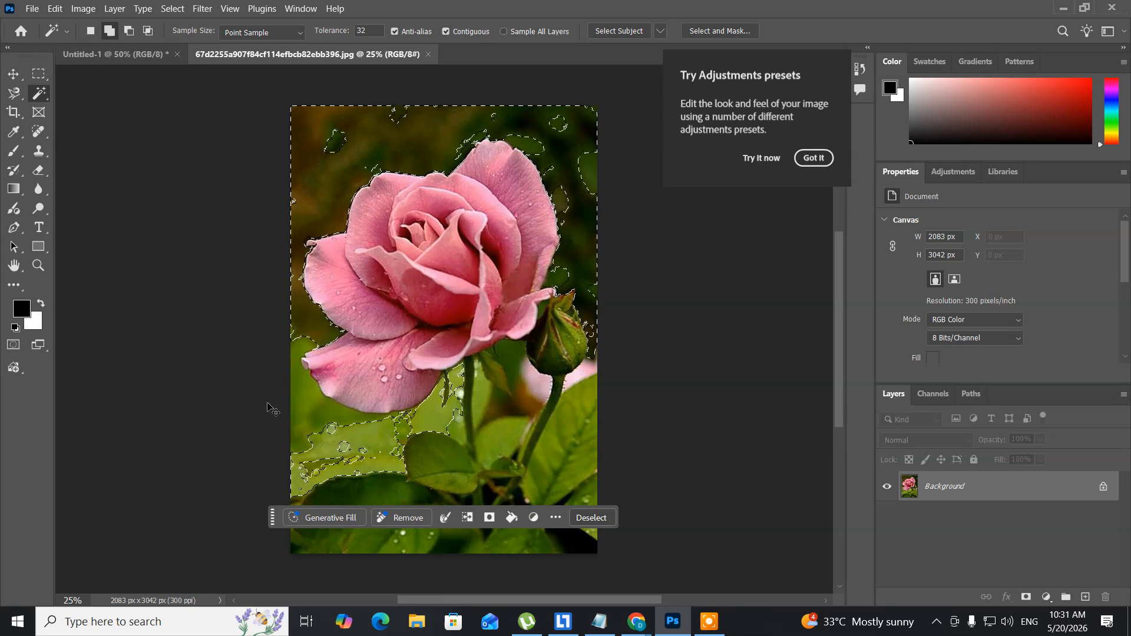
key(ctrl+d)
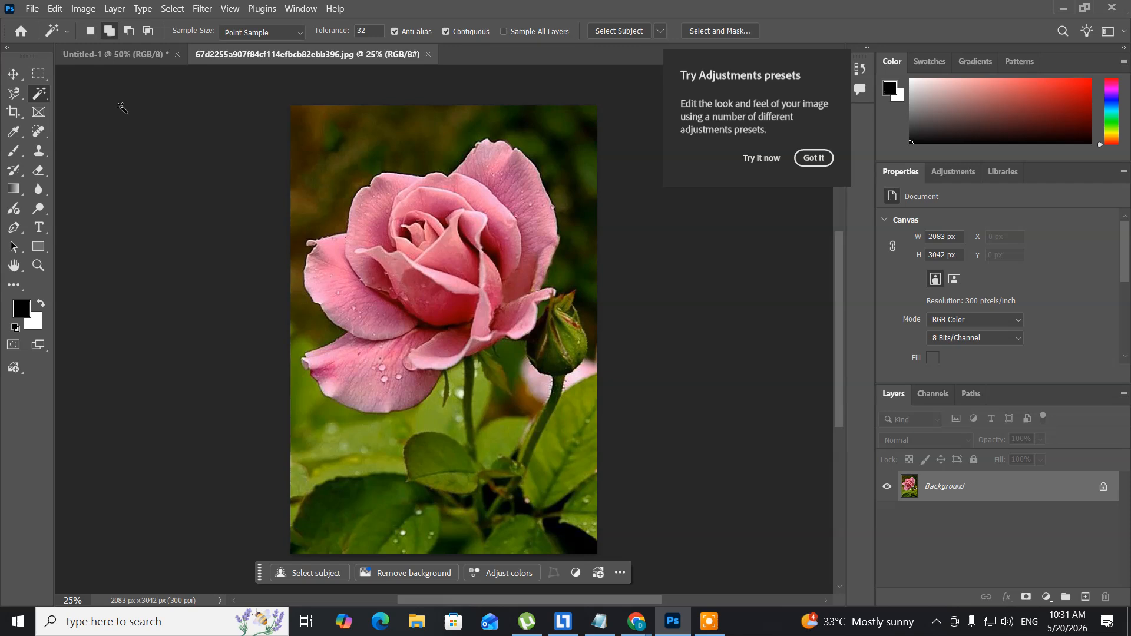
- Crop the rose photo closely around the bloom to about 1576 × 1588 px with the Crop Tool
click(13, 112)
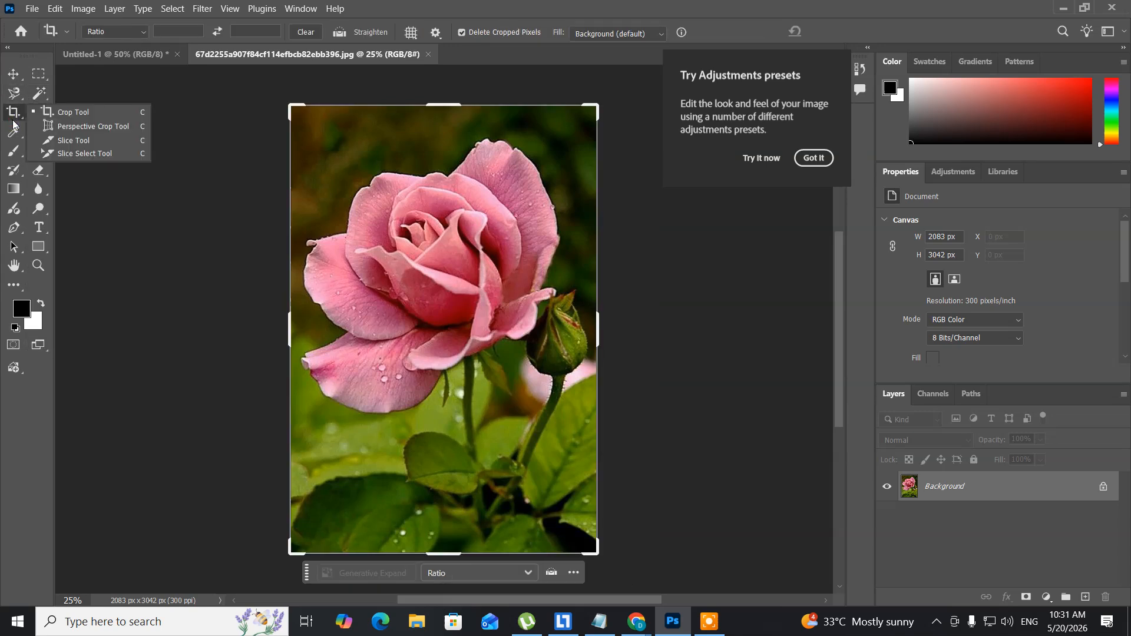
click(72, 113)
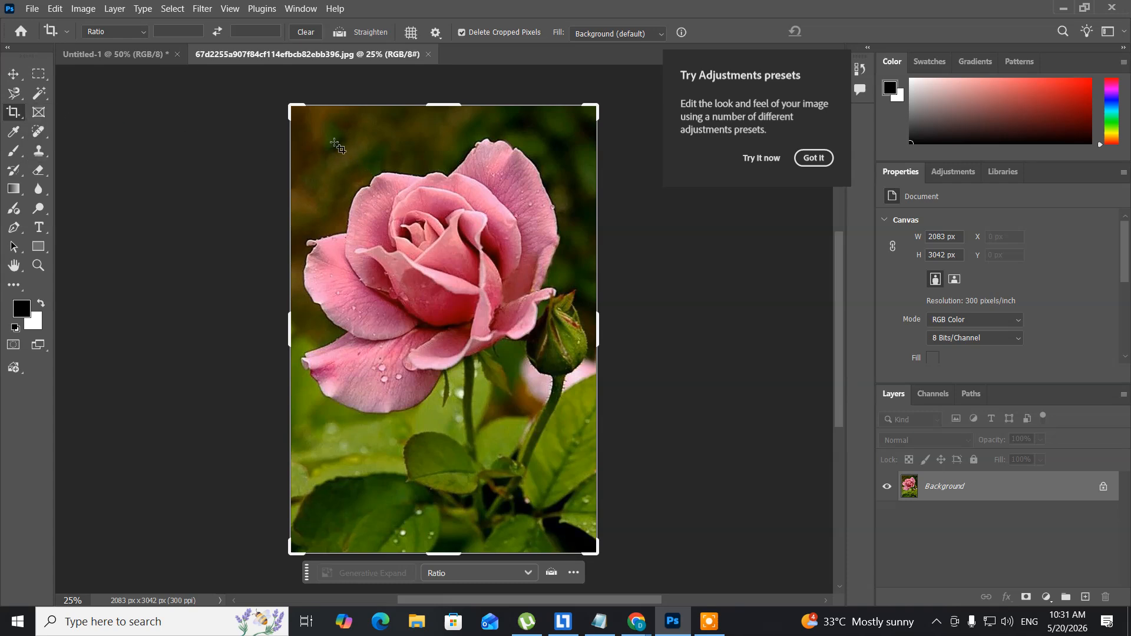
drag(334, 143, 572, 383)
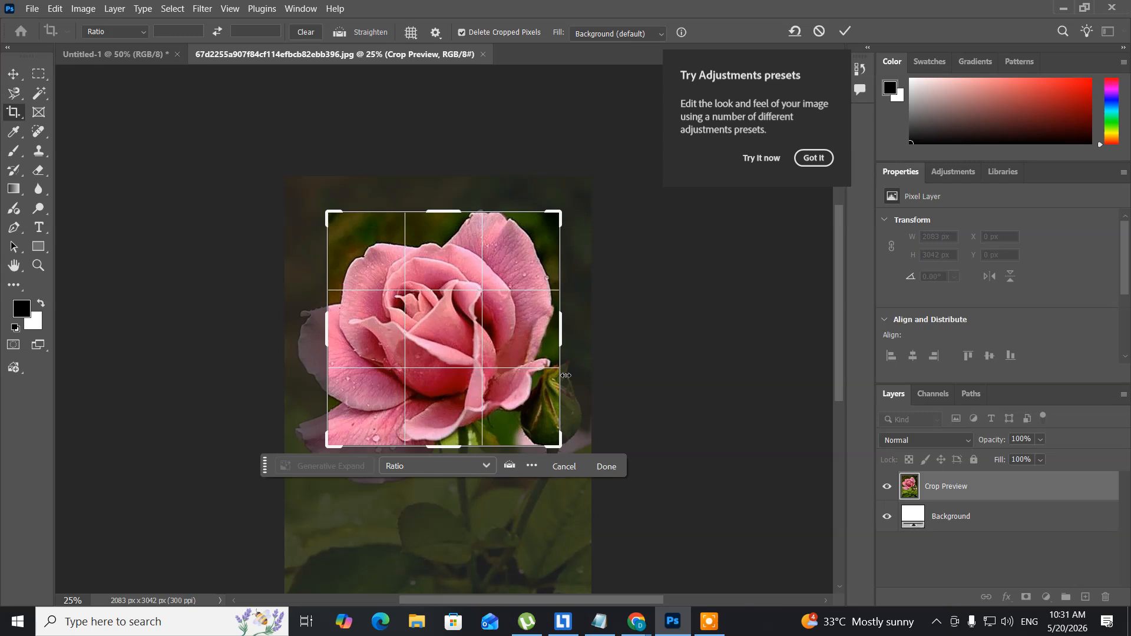
key(Return)
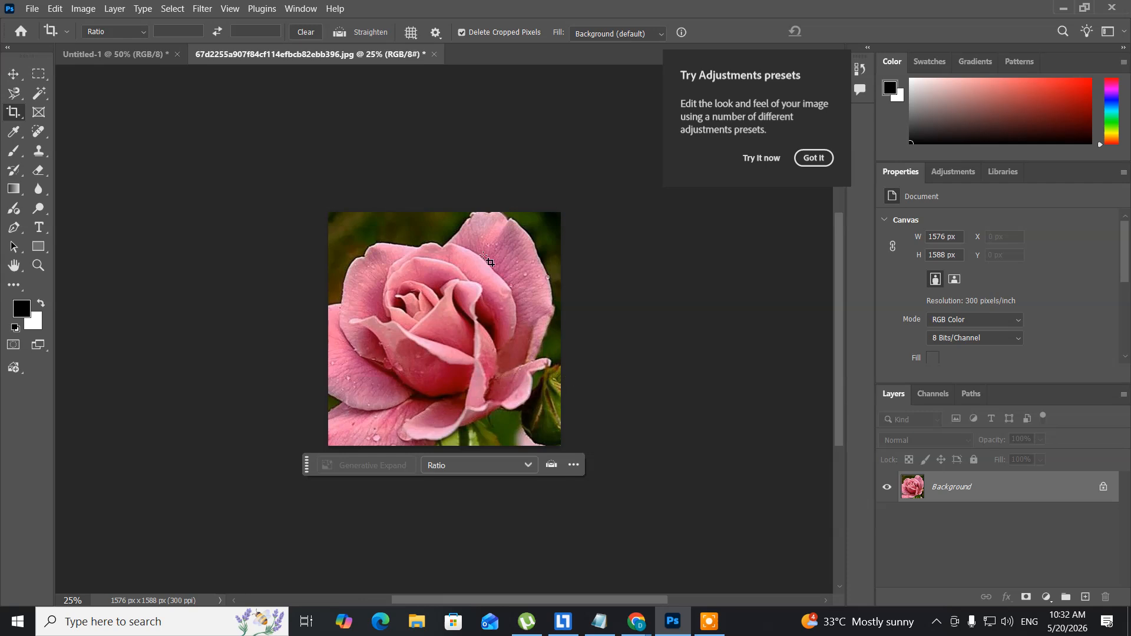
- Close the rose photo without saving and open the portrait 39de6a7ff8d557e8686f9000146ed9bb from the psimages folder
click(436, 54)
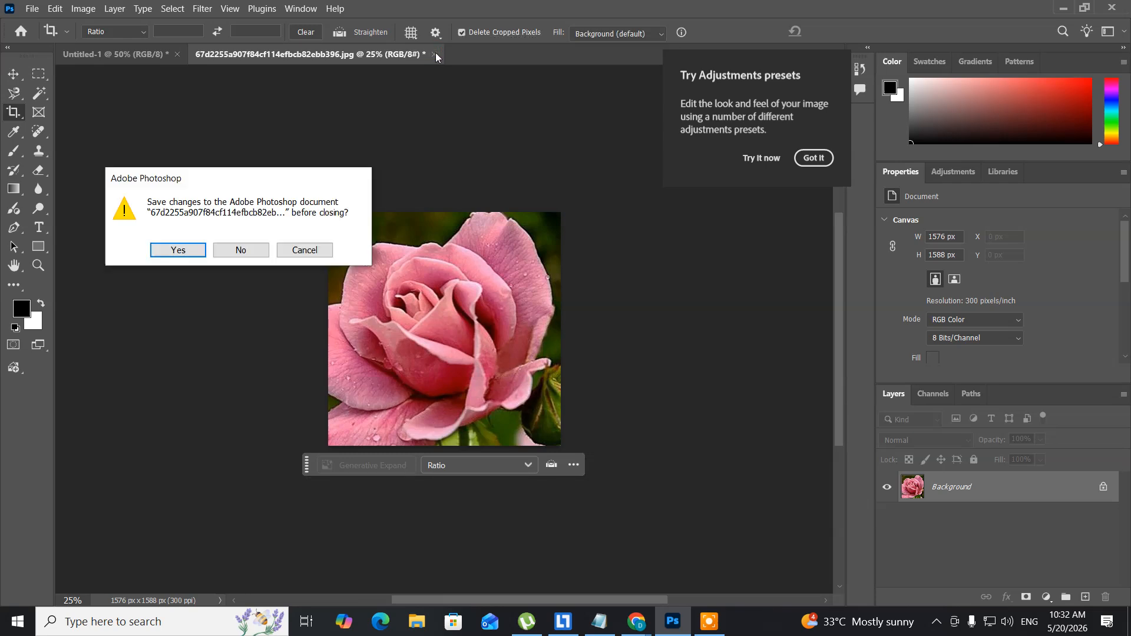
click(249, 251)
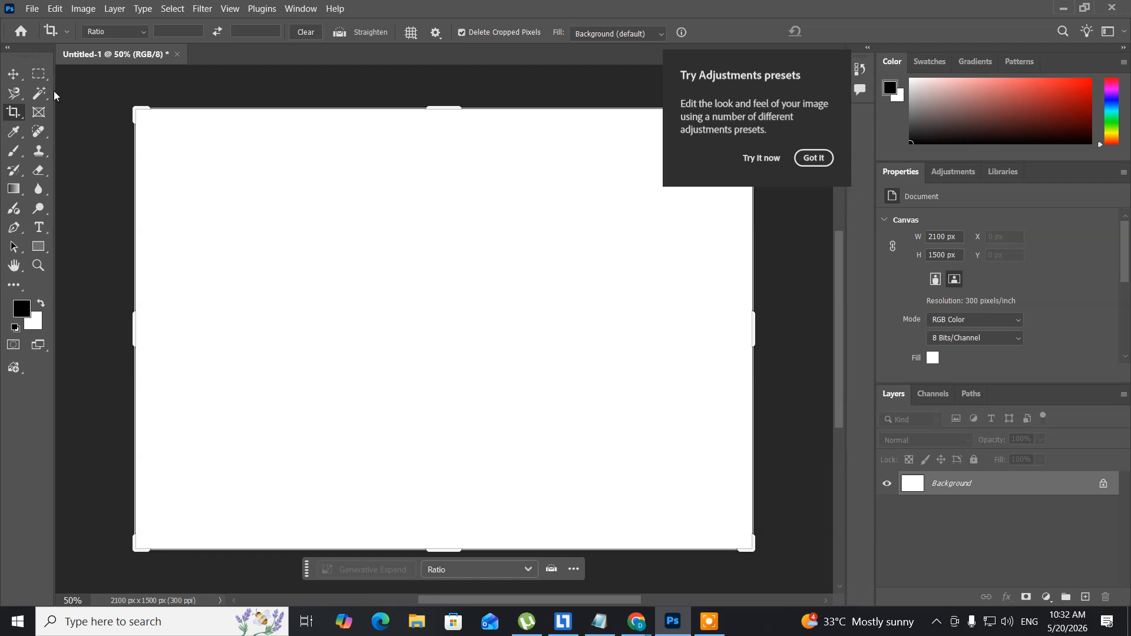
click(14, 74)
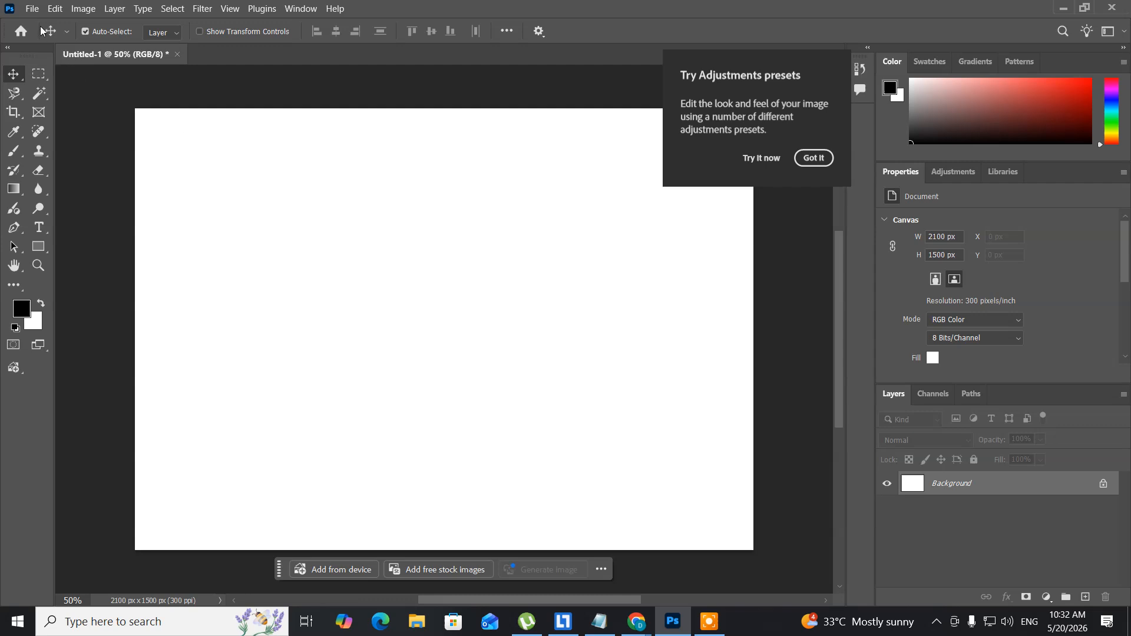
click(32, 8)
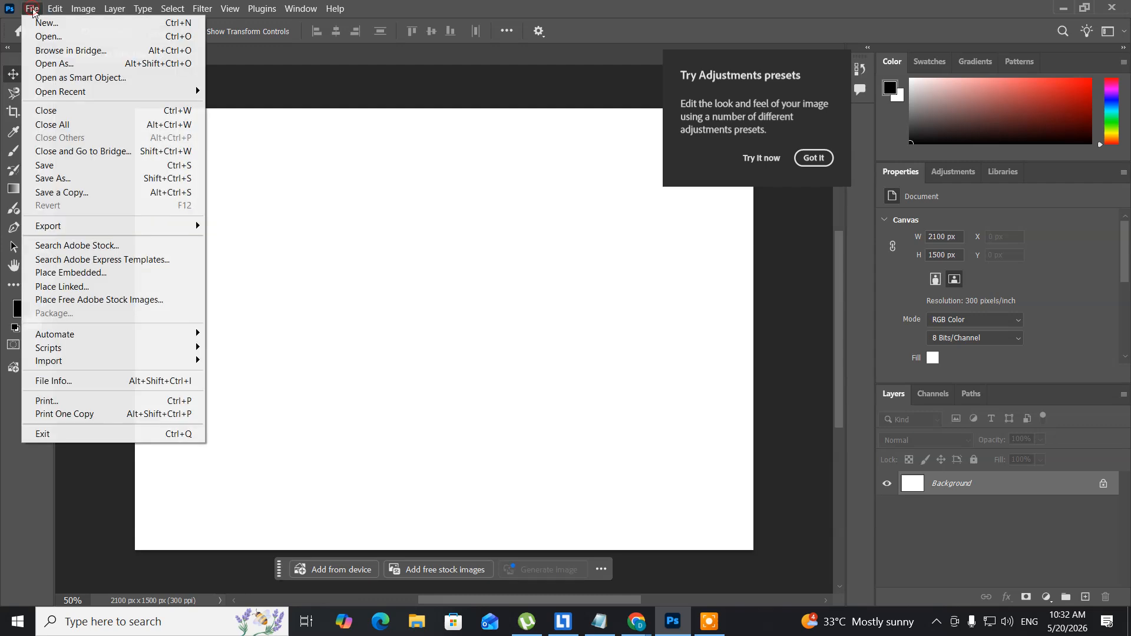
click(46, 38)
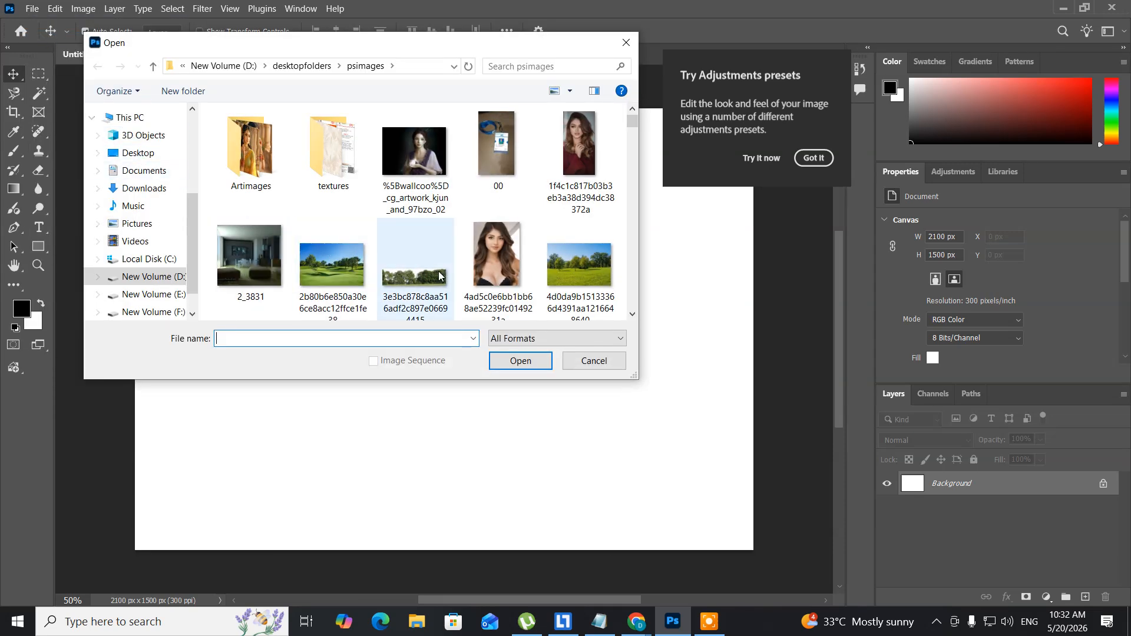
scroll(438, 275, down, 5)
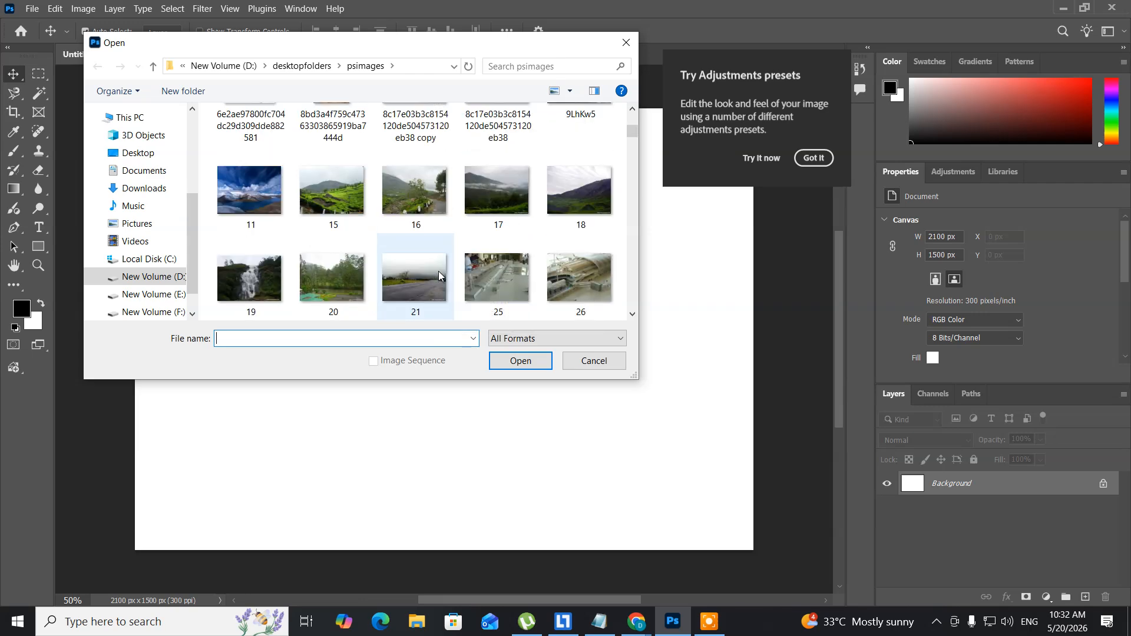
scroll(438, 272, down, 5)
scroll(438, 272, up, 2)
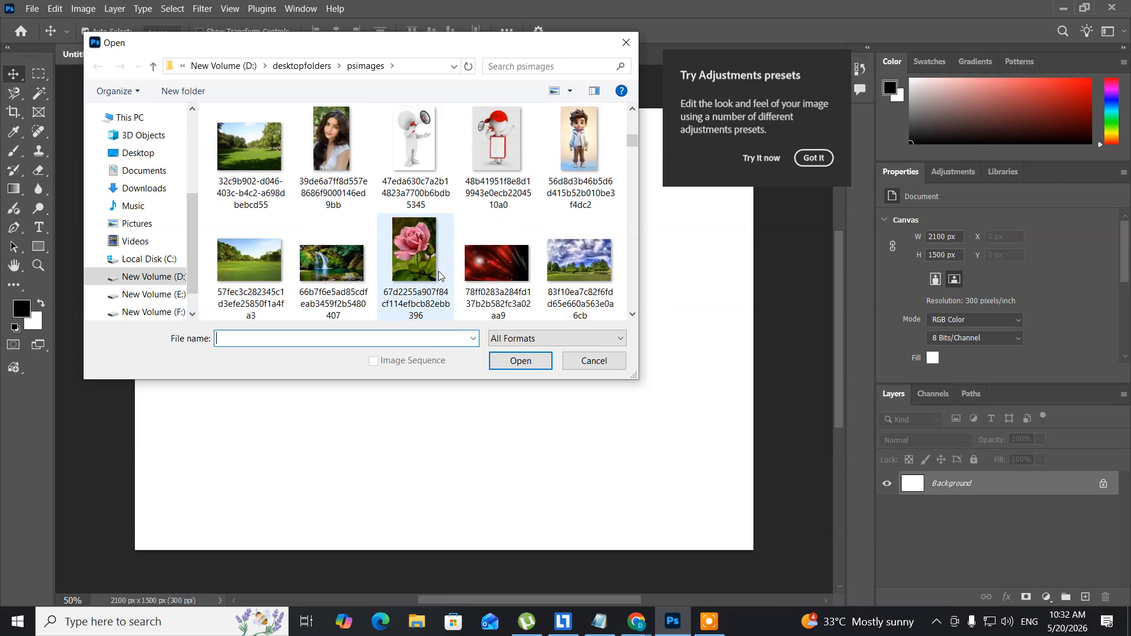
click(325, 152)
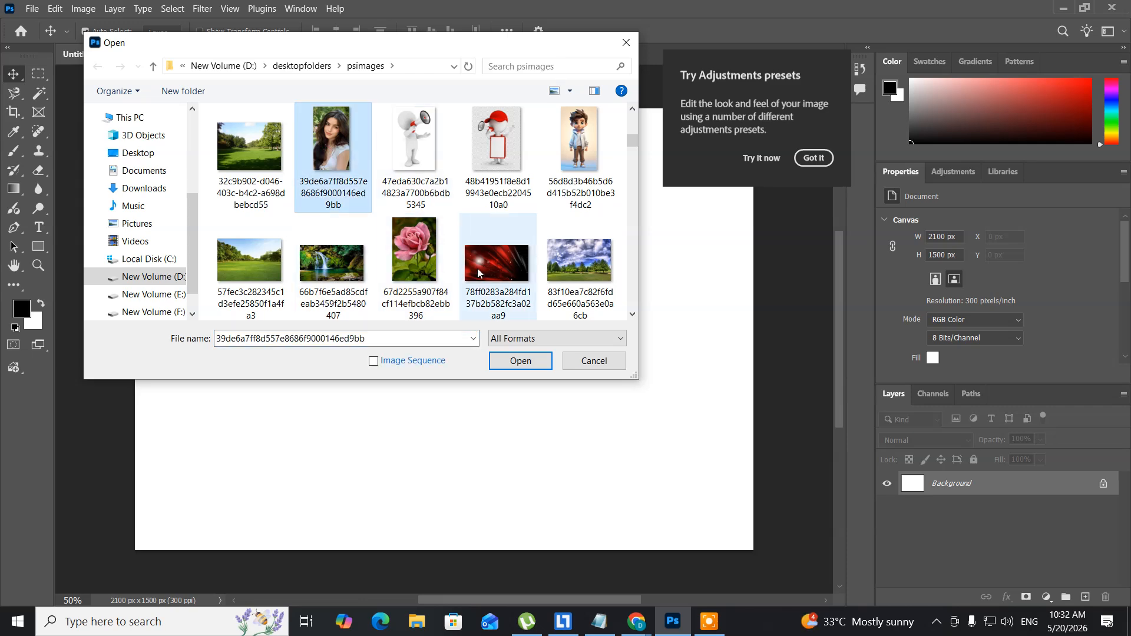
click(518, 361)
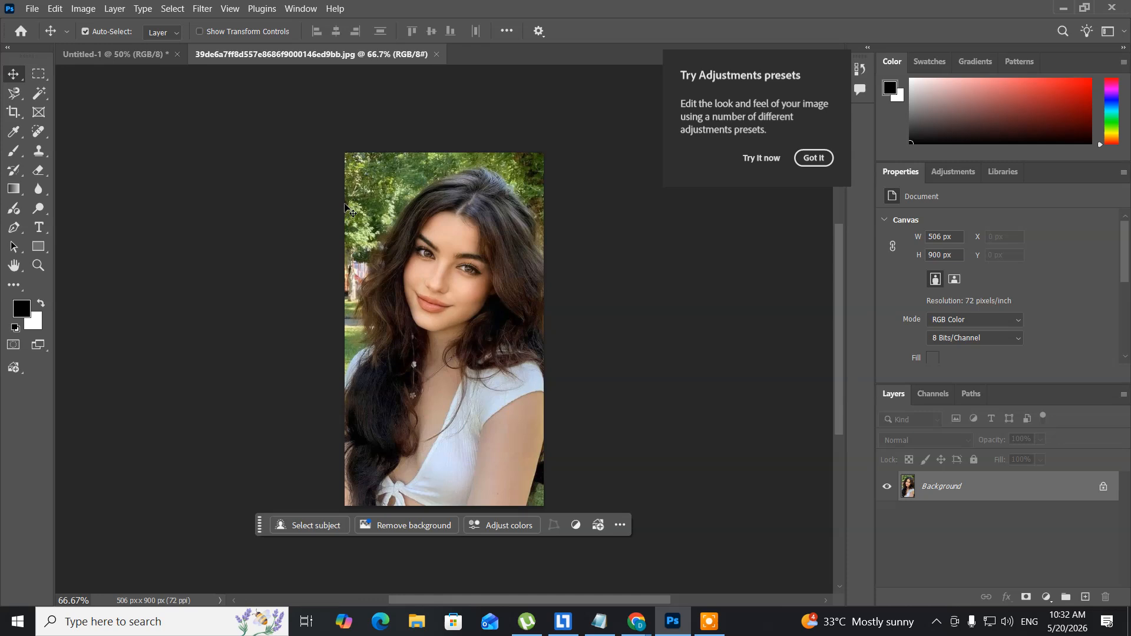
- Set the Crop Tool to W x H x Resolution with a width of 3.5 cm and a height of 4.5 cm
click(13, 113)
click(57, 112)
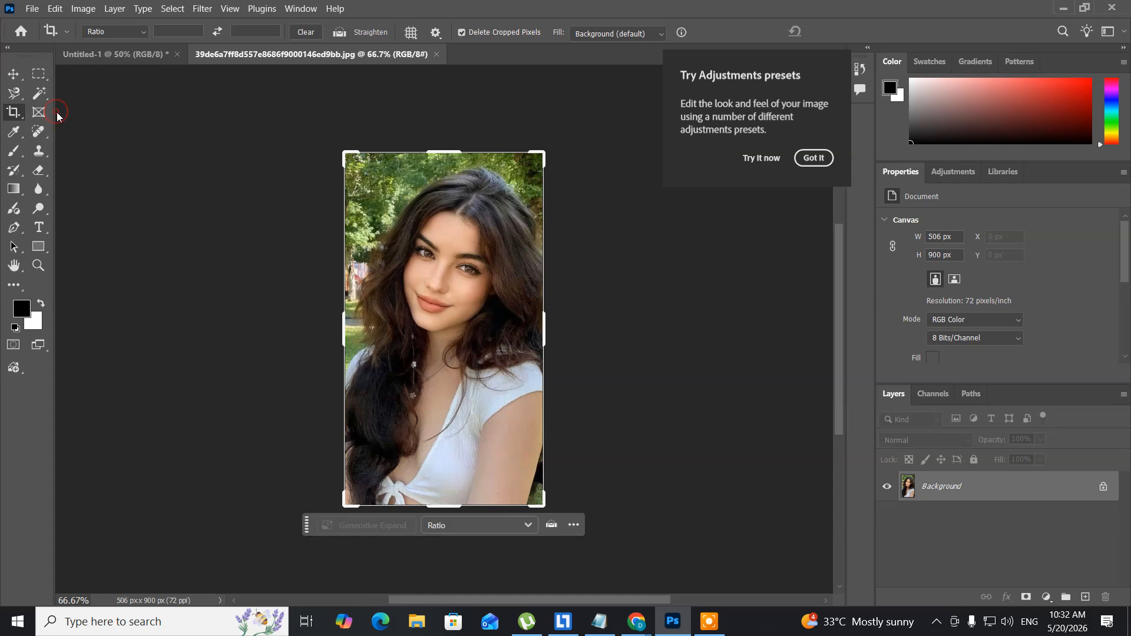
click(125, 33)
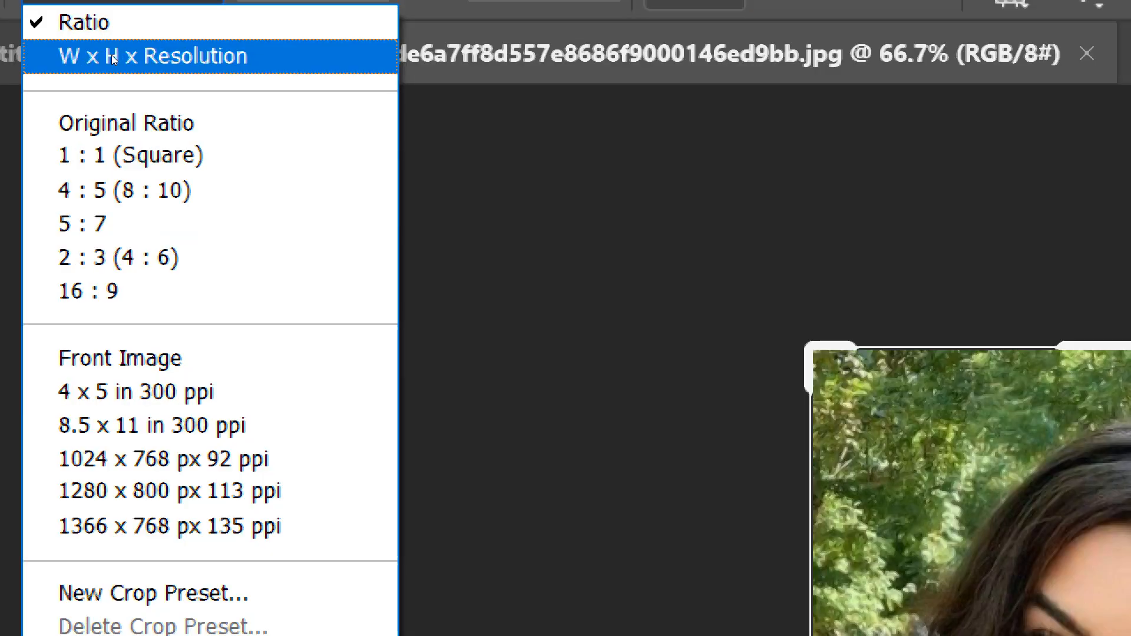
click(112, 54)
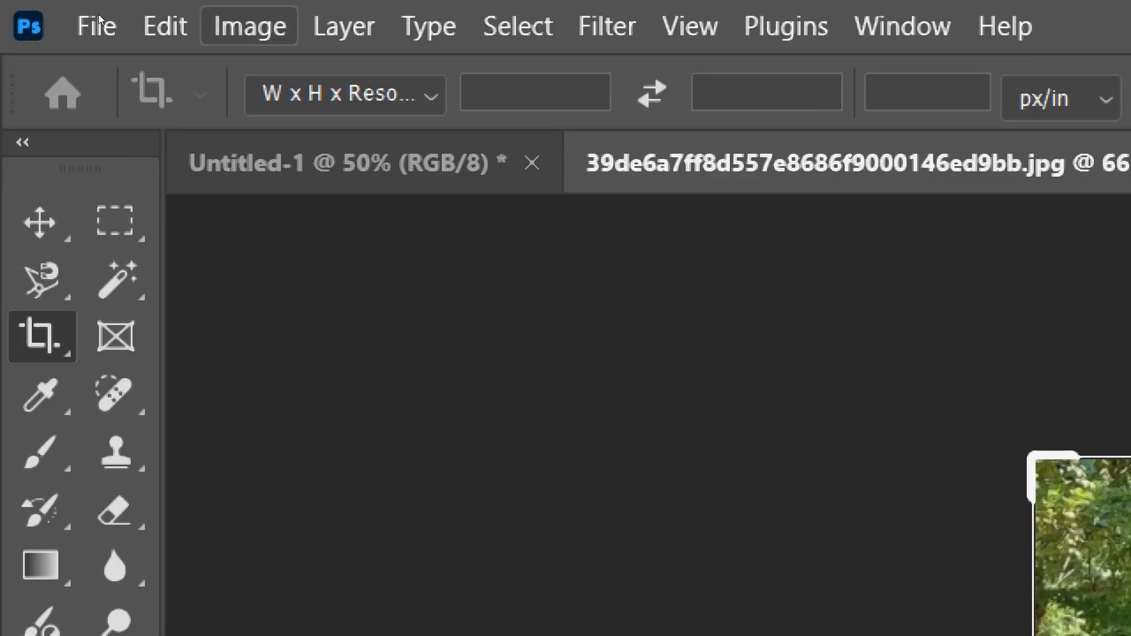
click(532, 94)
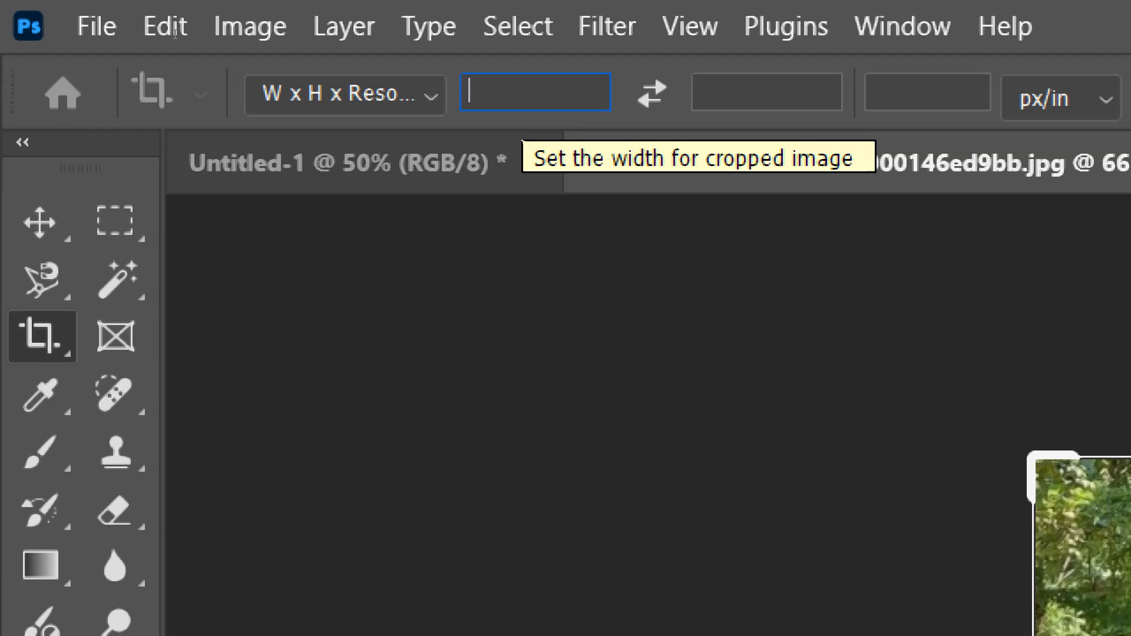
text(3.5)
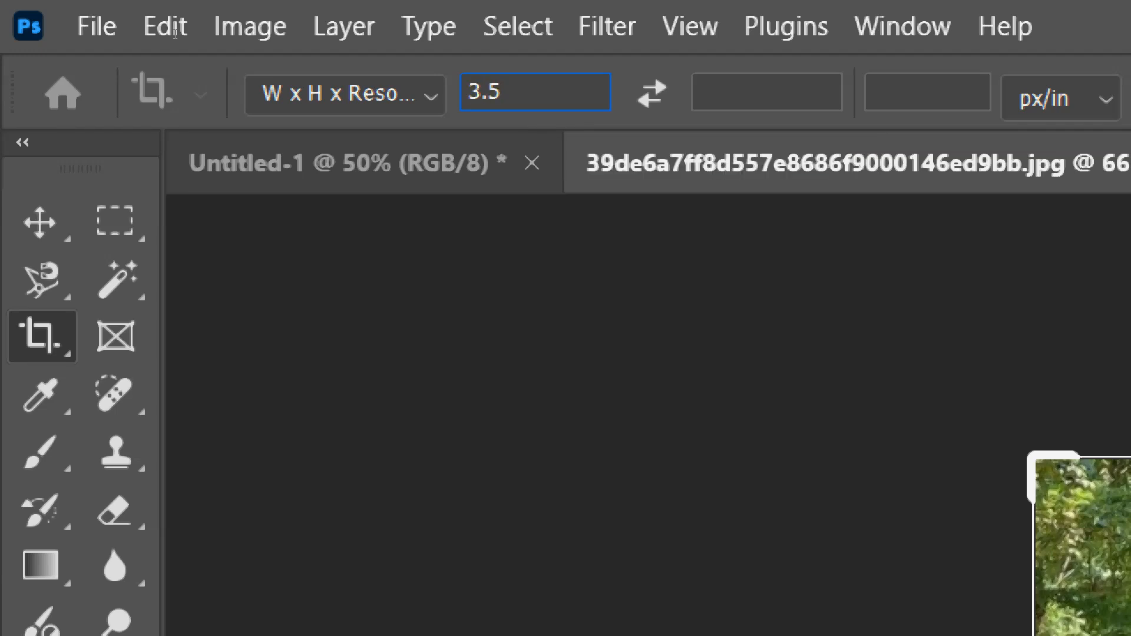
text(cm)
key(Tab)
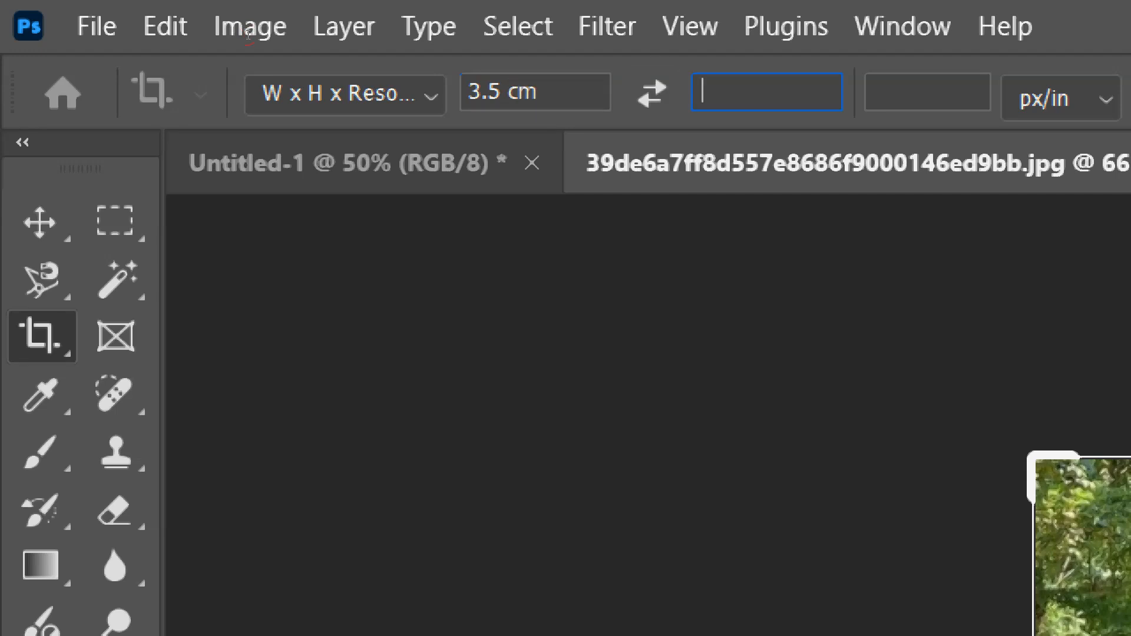
text(4)
text(.5c)
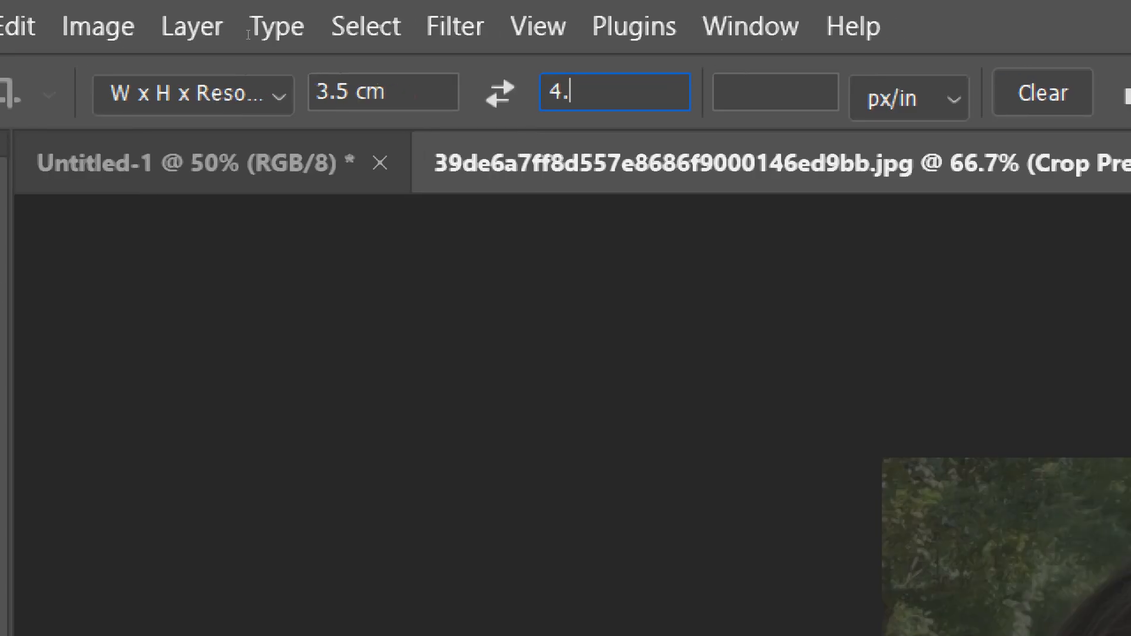
text(m)
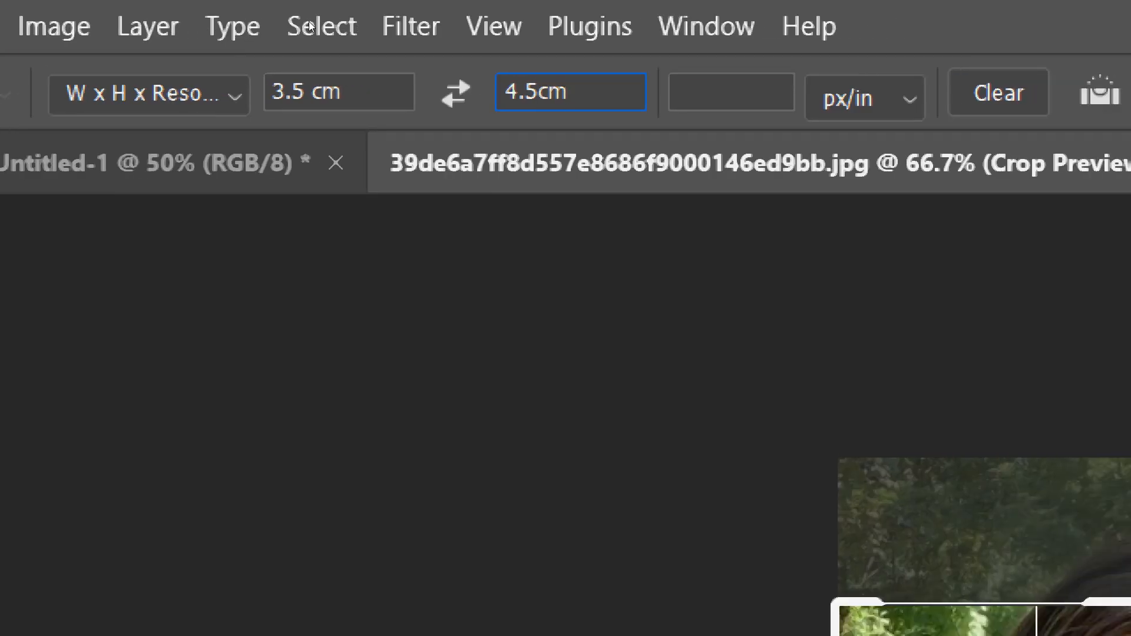
key(Tab)
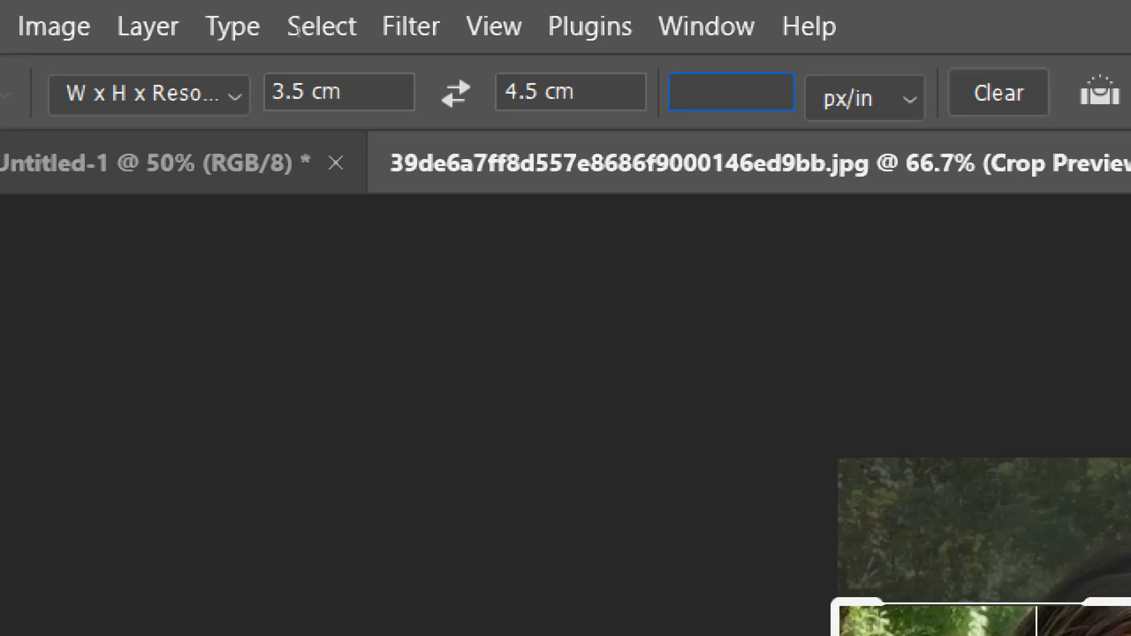
- Set the crop resolution to 300 px/in and crop the portrait around the woman's head and shoulders
text(300)
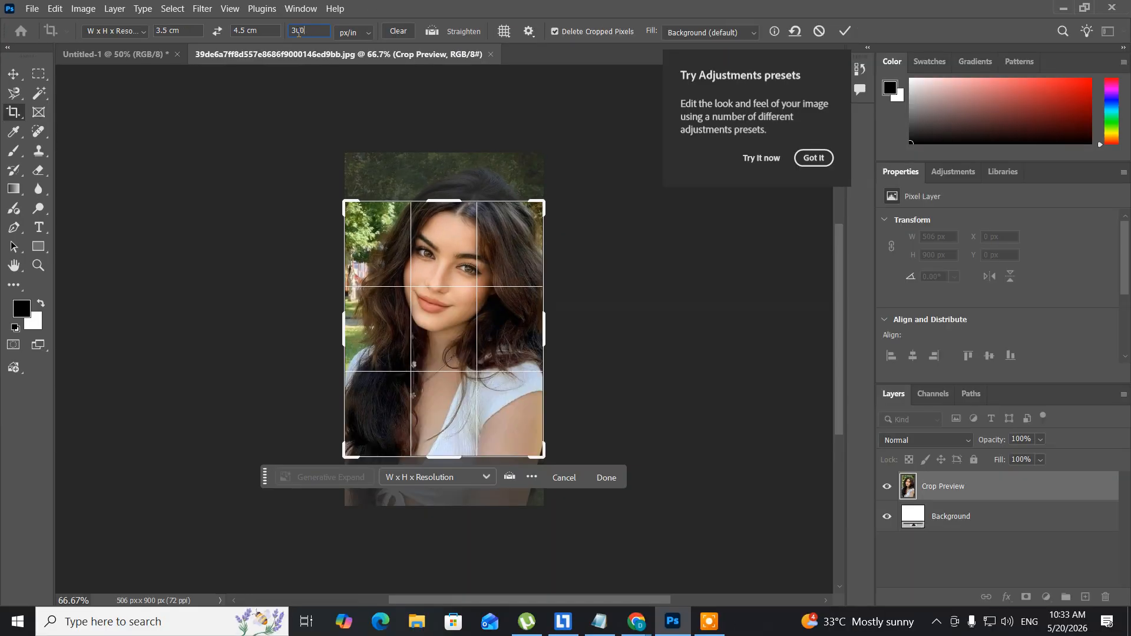
key(Return)
text(300.1)
key(Return)
click(319, 30)
key(Return)
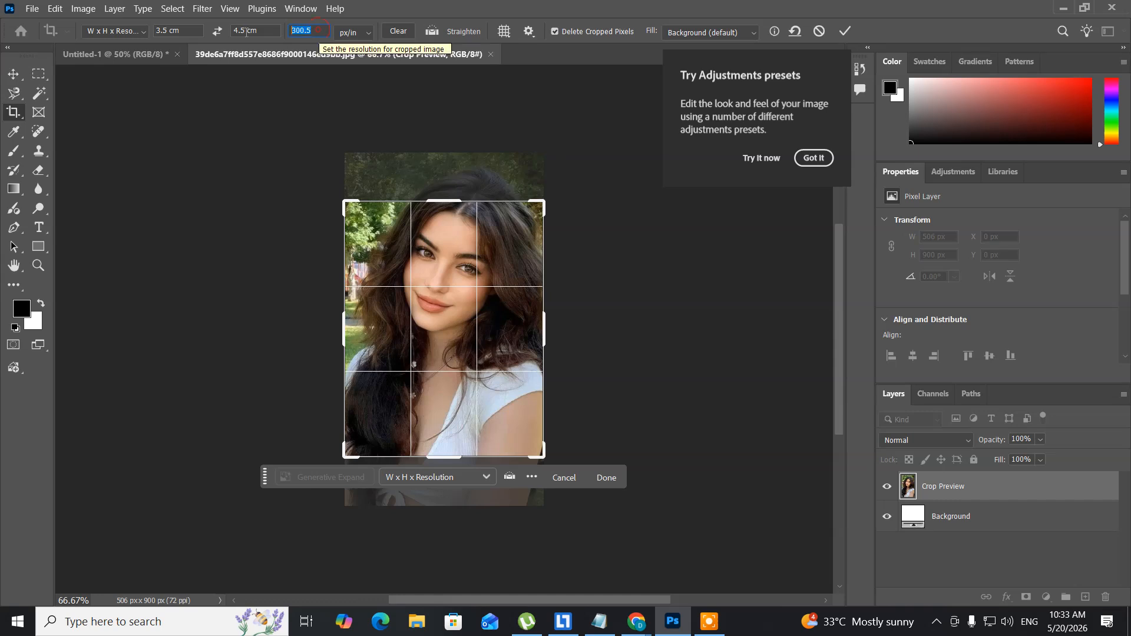
text(300)
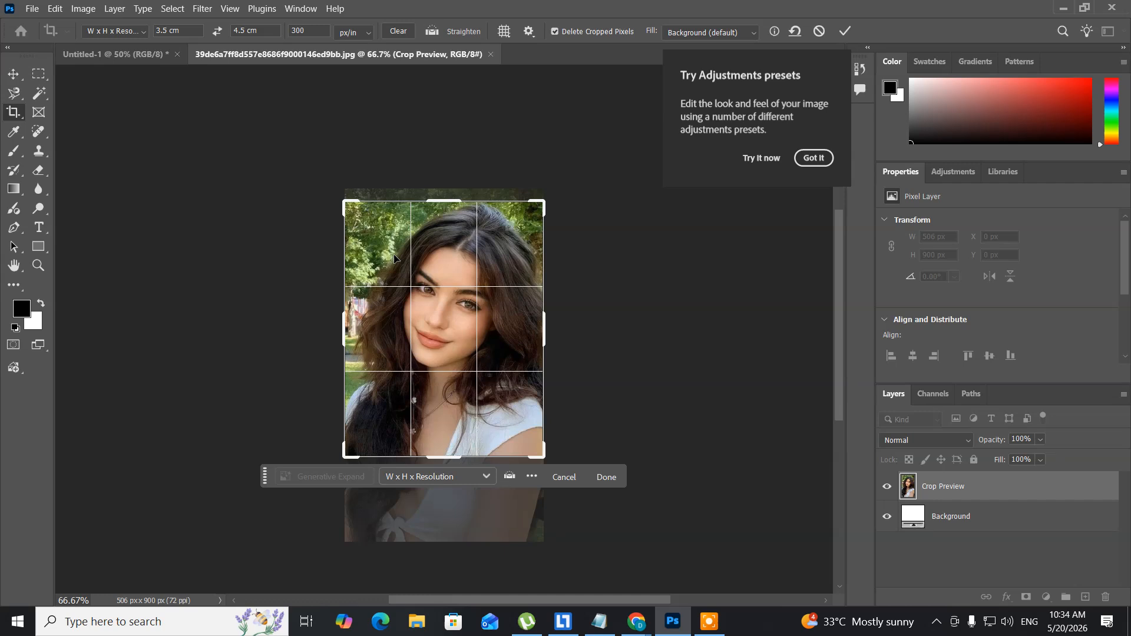
key(Return)
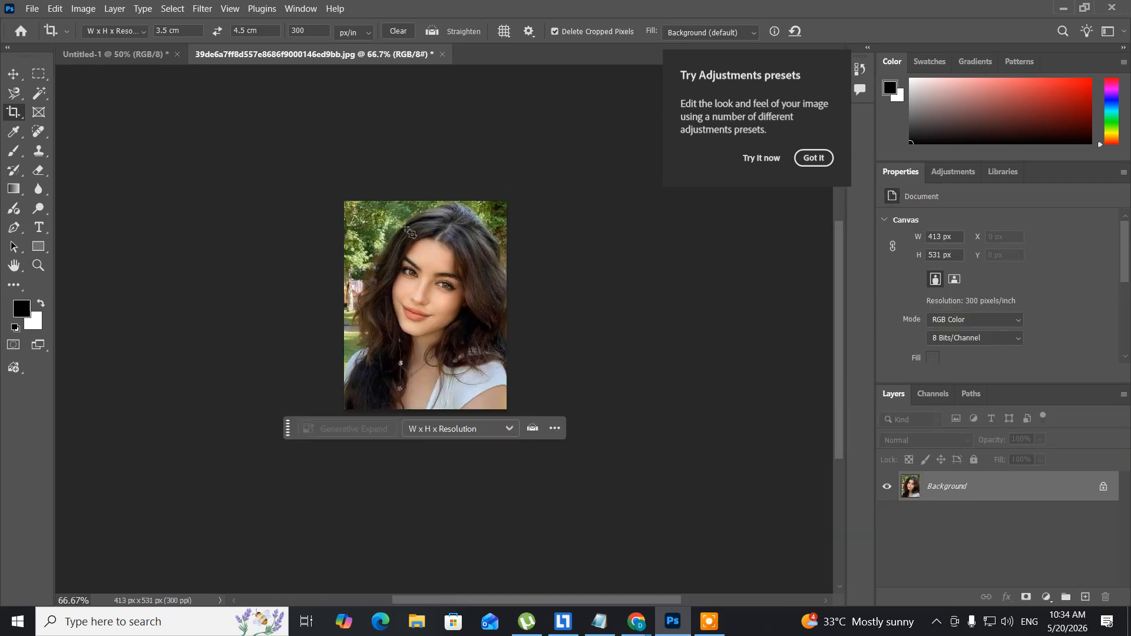
- Unlock the portrait's Background layer into a regular layer, keeping the default blending options
click(1102, 488)
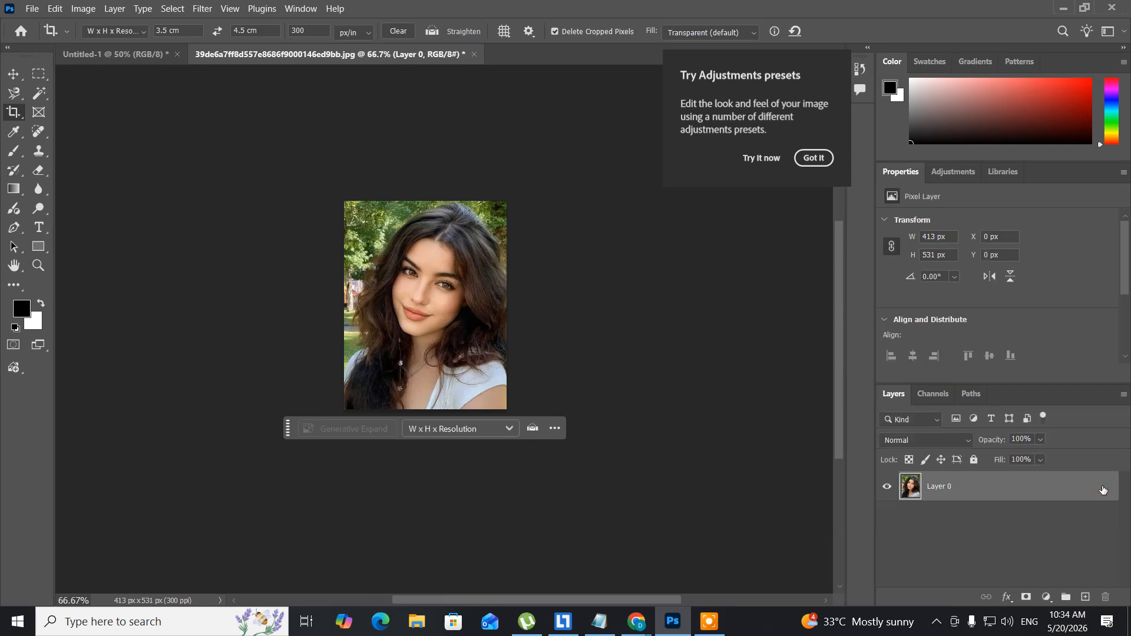
double_click(1096, 489)
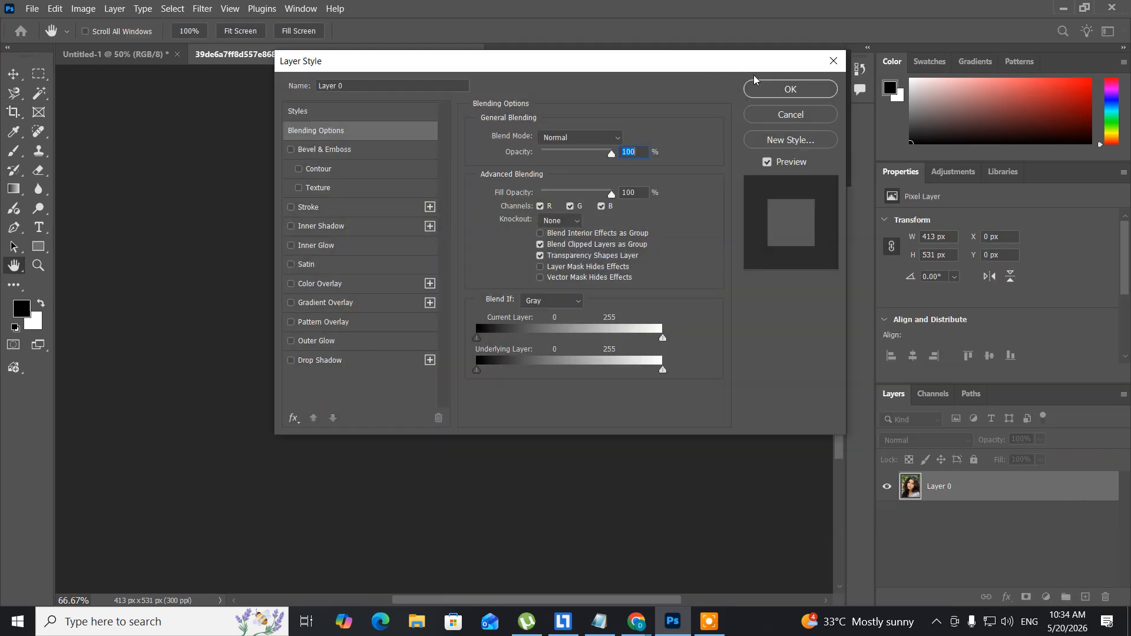
click(767, 93)
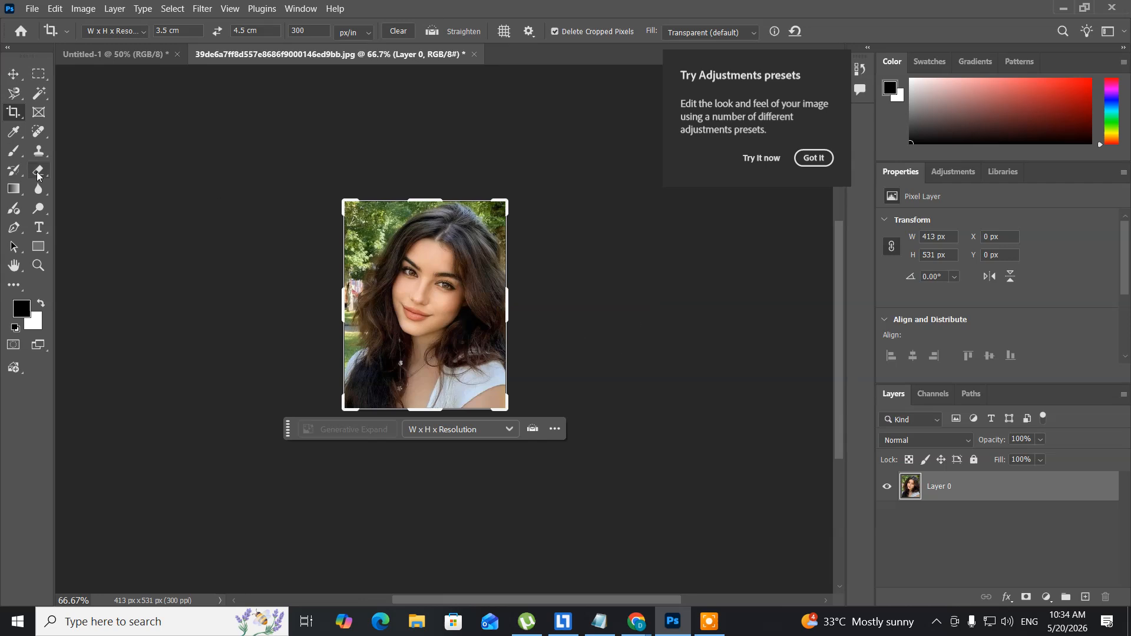
- Scale the portrait layer down around its centre to about 405 × 519 px, leaving a thin transparent margin
click(8, 75)
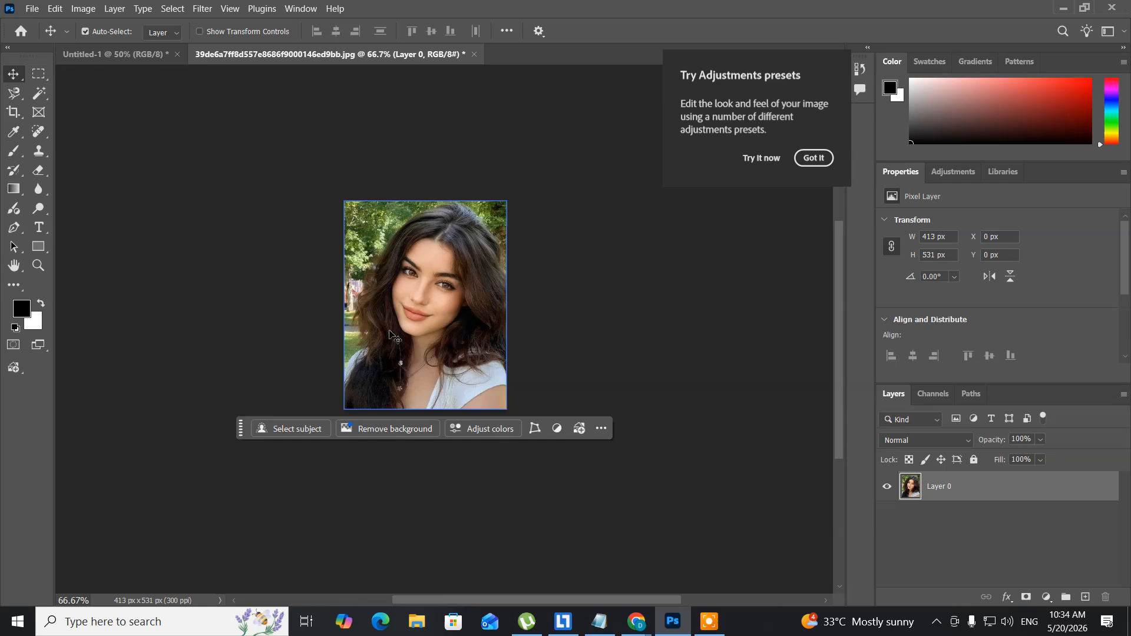
key(ctrl)
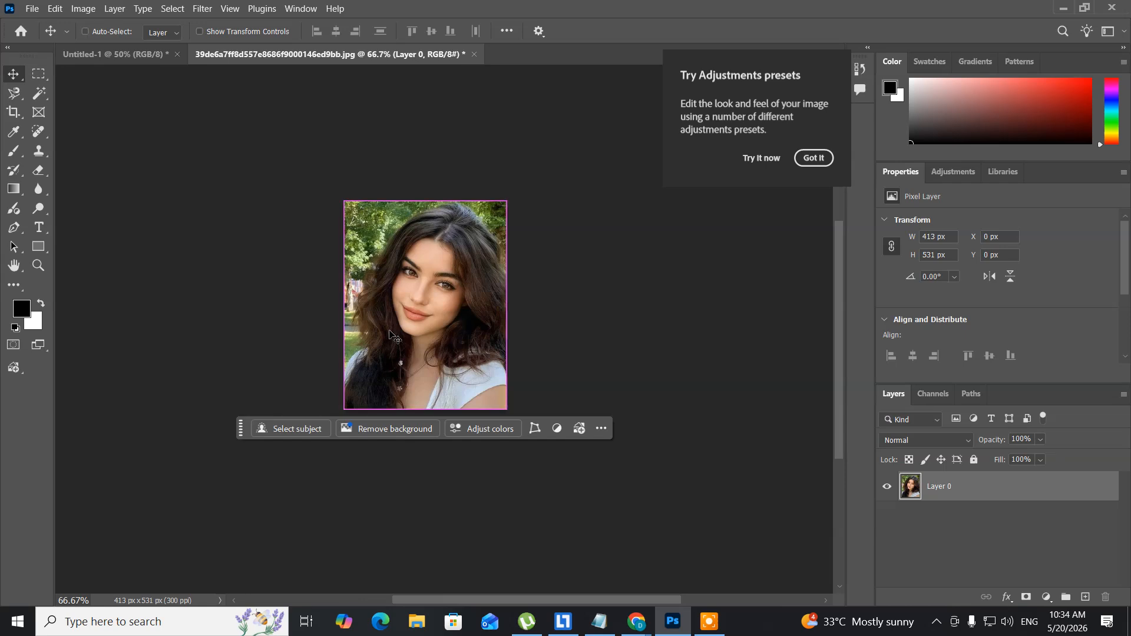
key(ctrl+t)
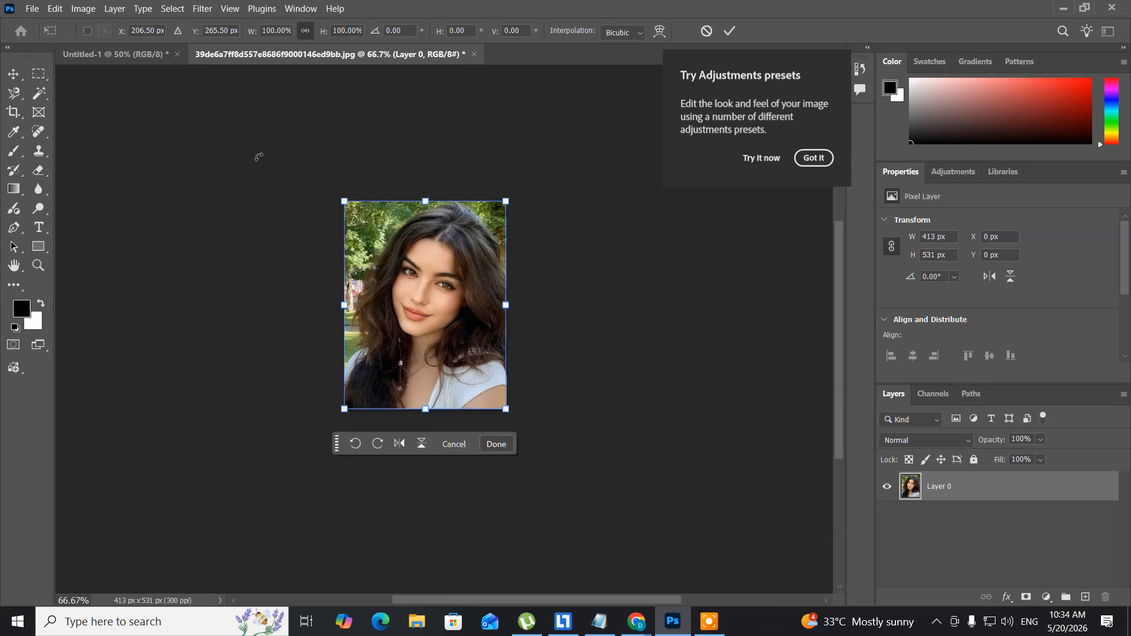
click(342, 195)
drag(342, 196, 343, 199)
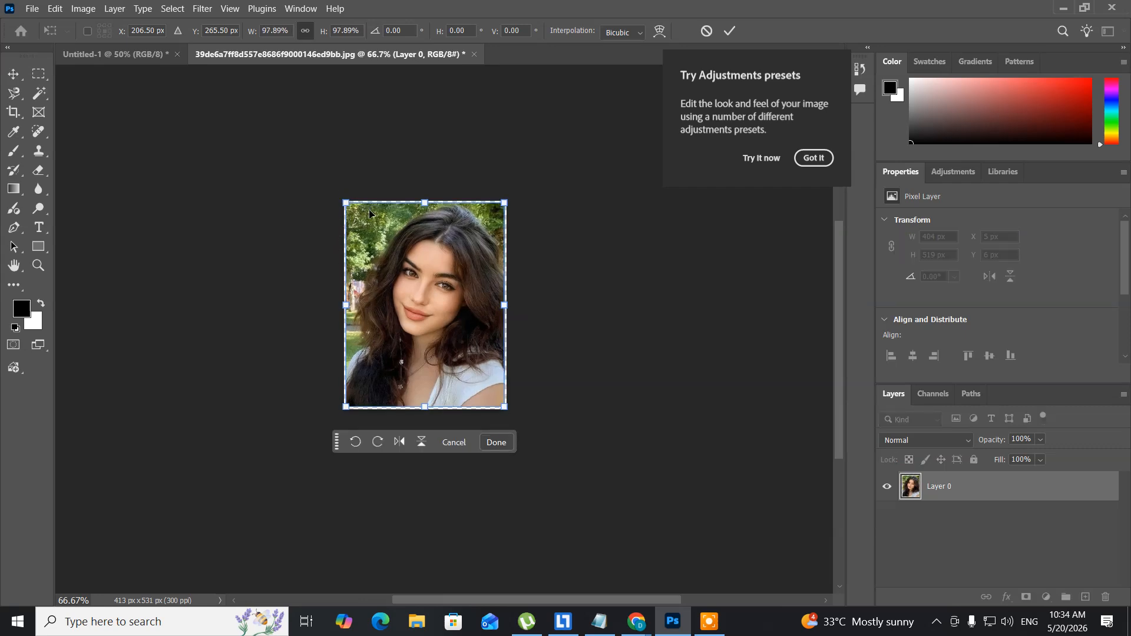
click(440, 442)
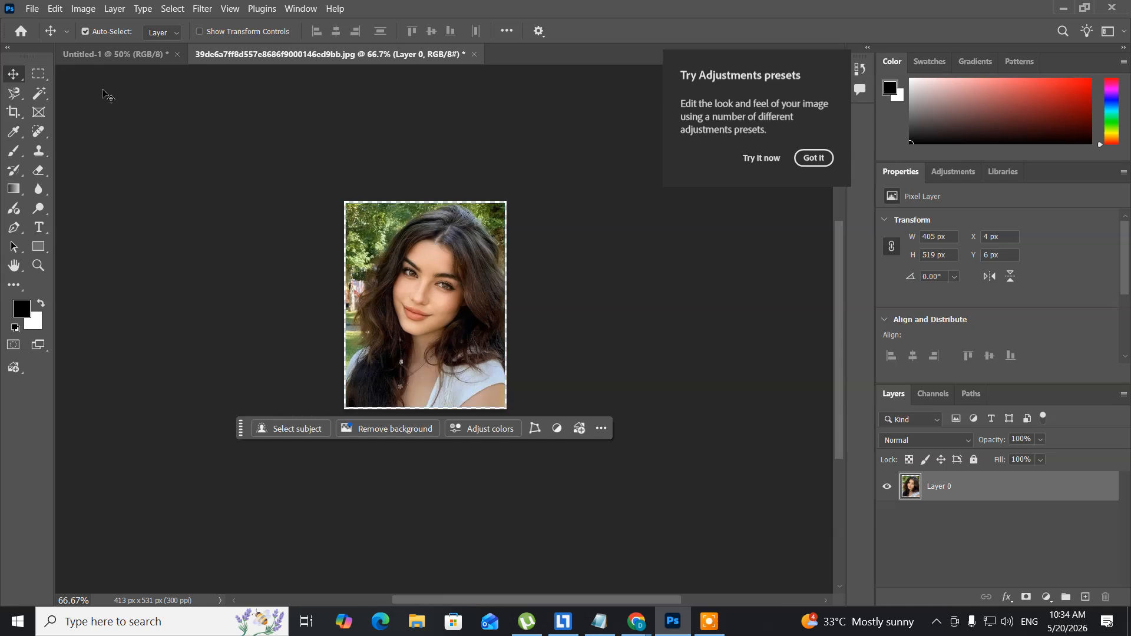
- Apply a black stroke to the portrait layer, located inside its edge
click(55, 9)
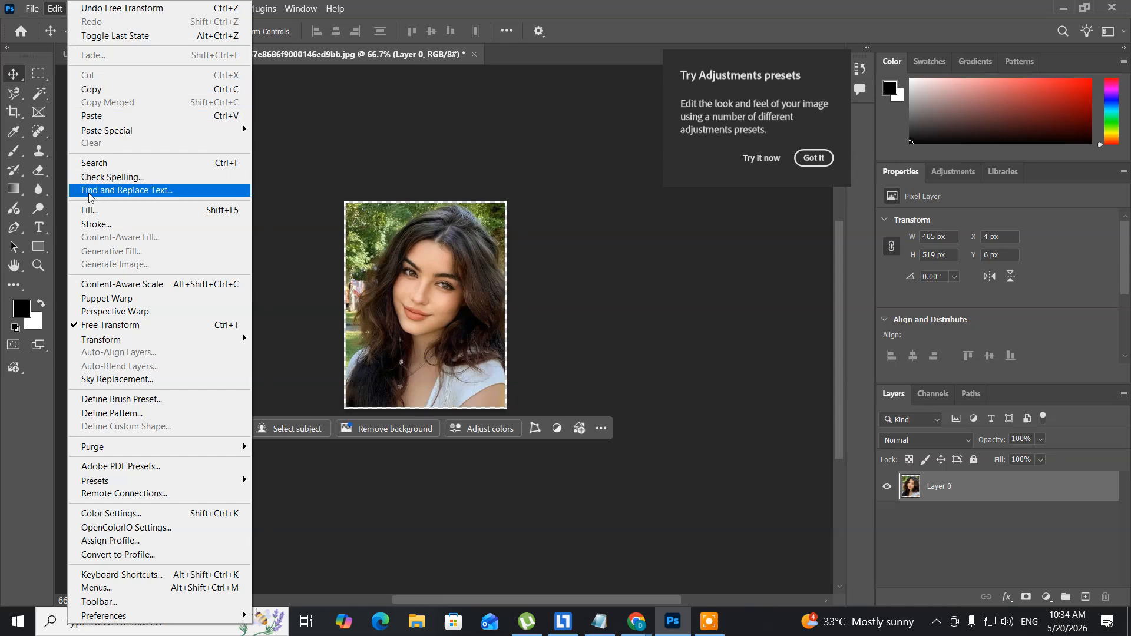
click(86, 224)
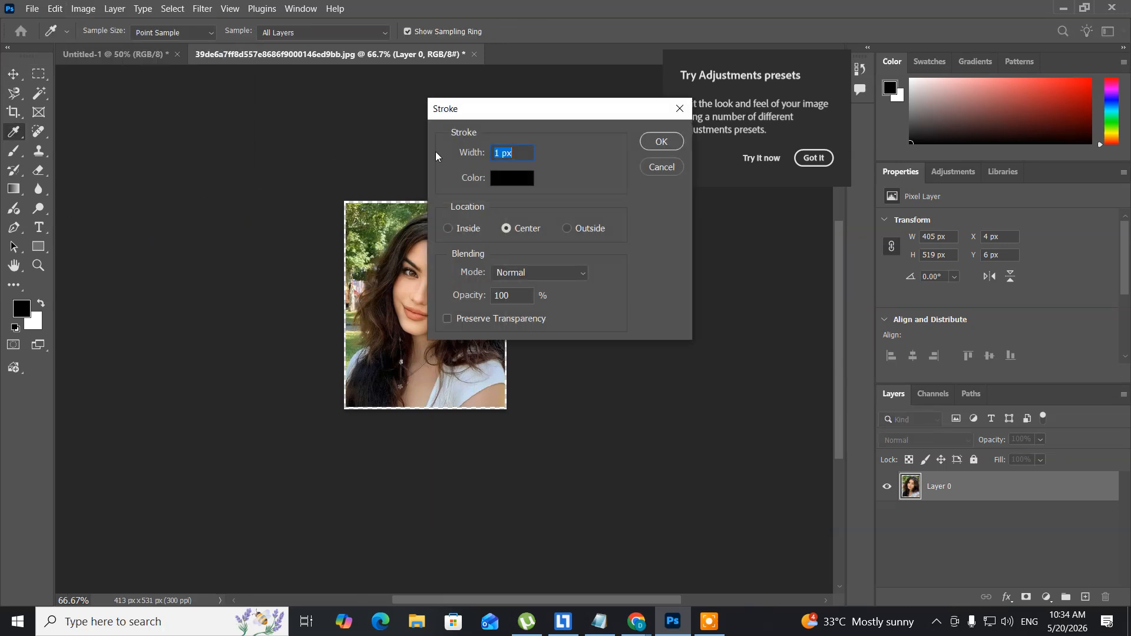
click(499, 152)
click(446, 228)
click(648, 142)
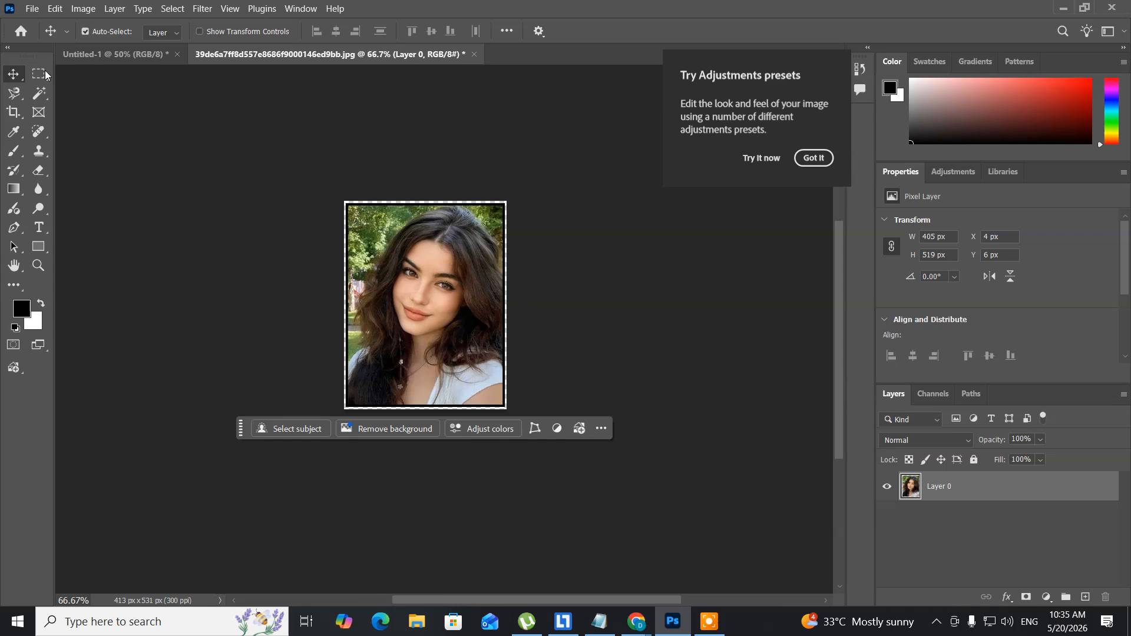
- Create a new document from the Photo preset Landscape, 6 x 4 at 300 ppi with a white background
click(33, 9)
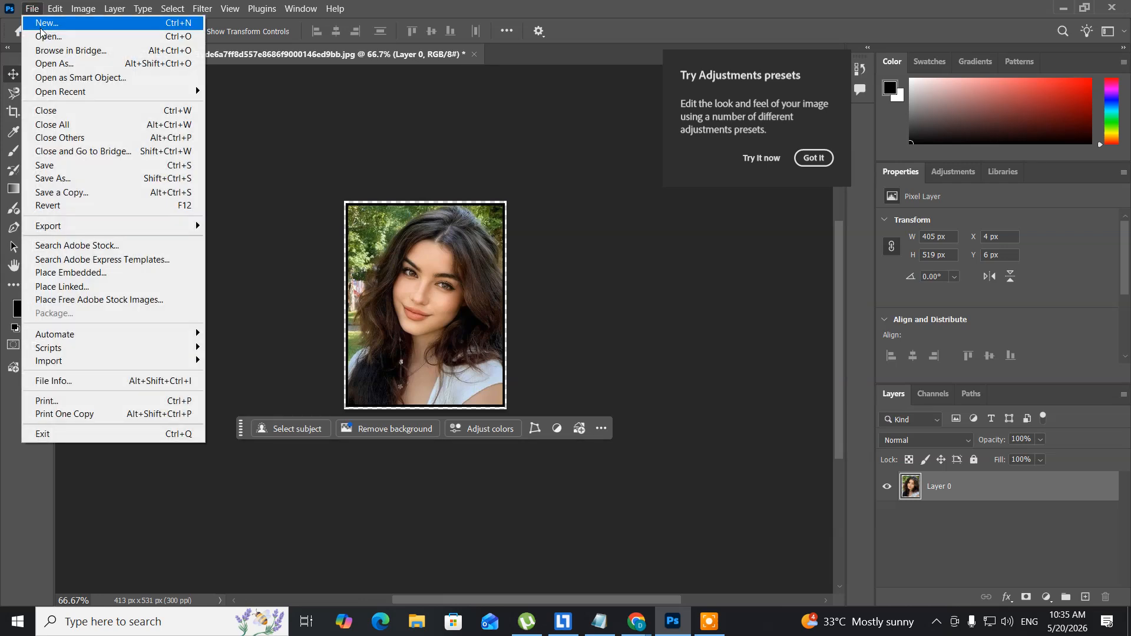
click(40, 25)
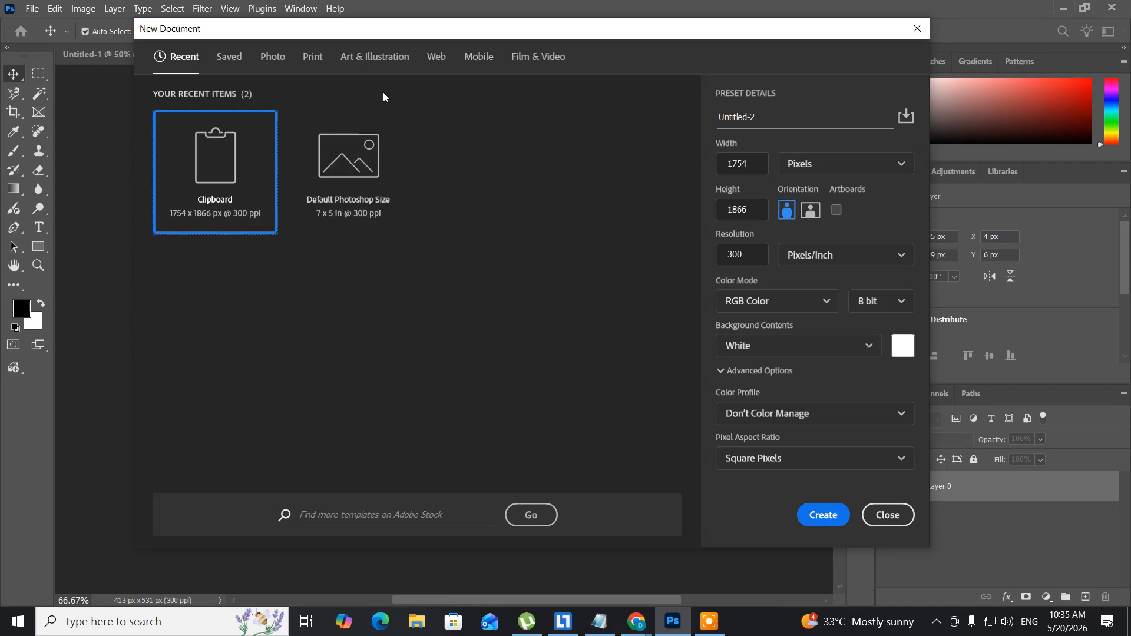
click(270, 59)
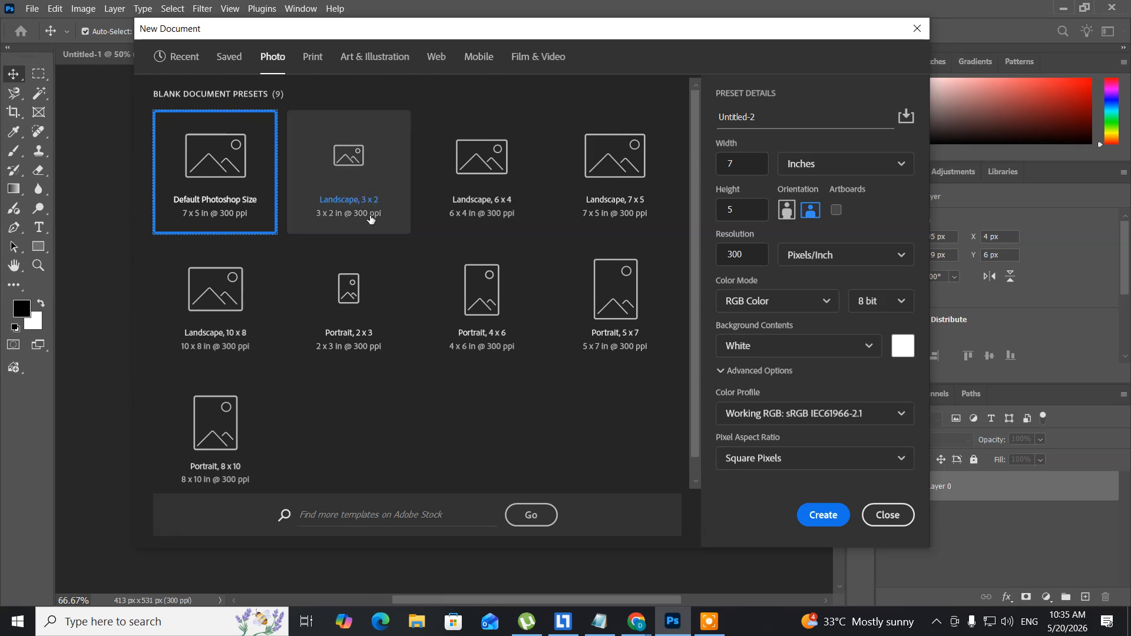
click(487, 194)
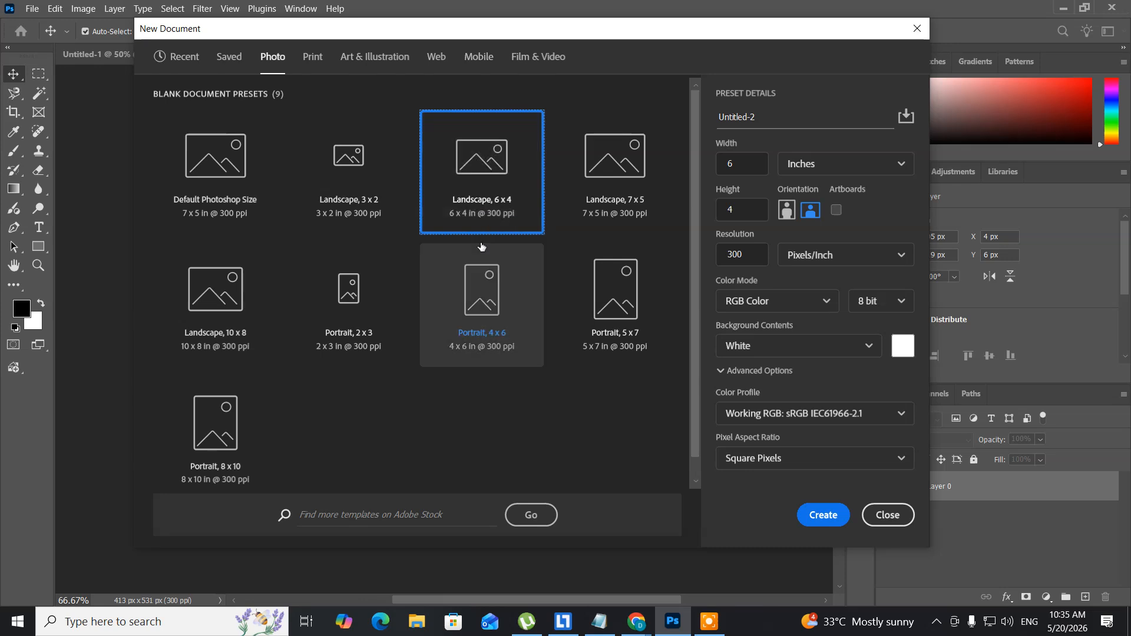
click(821, 524)
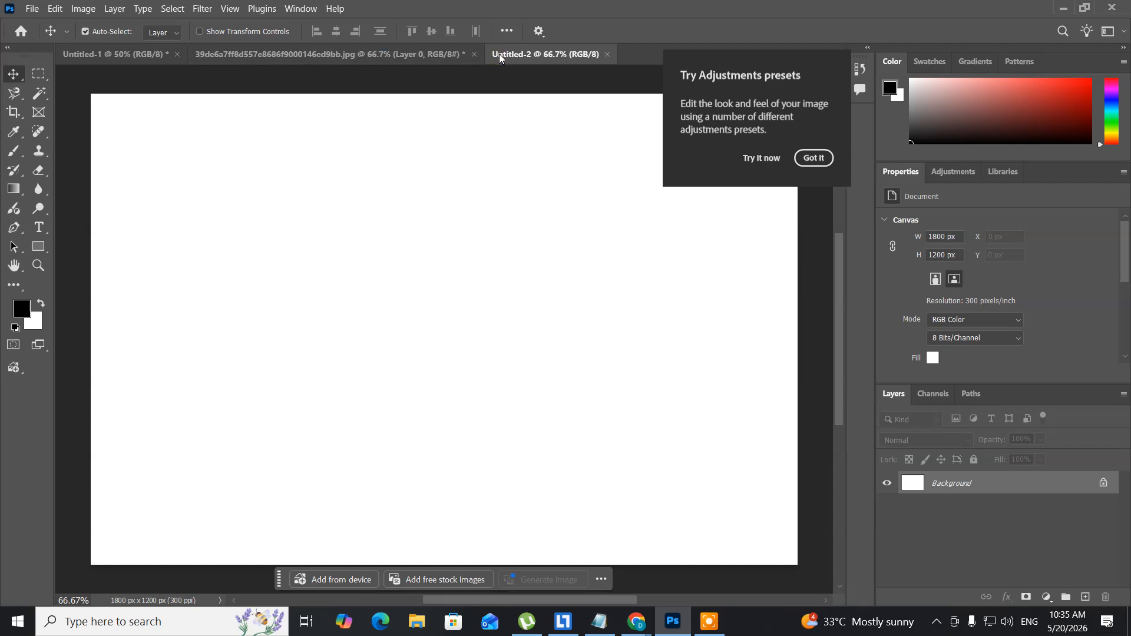
- Float the portrait document in its own window and copy its framed layer onto the blank 6 x 4 in canvas
click(415, 59)
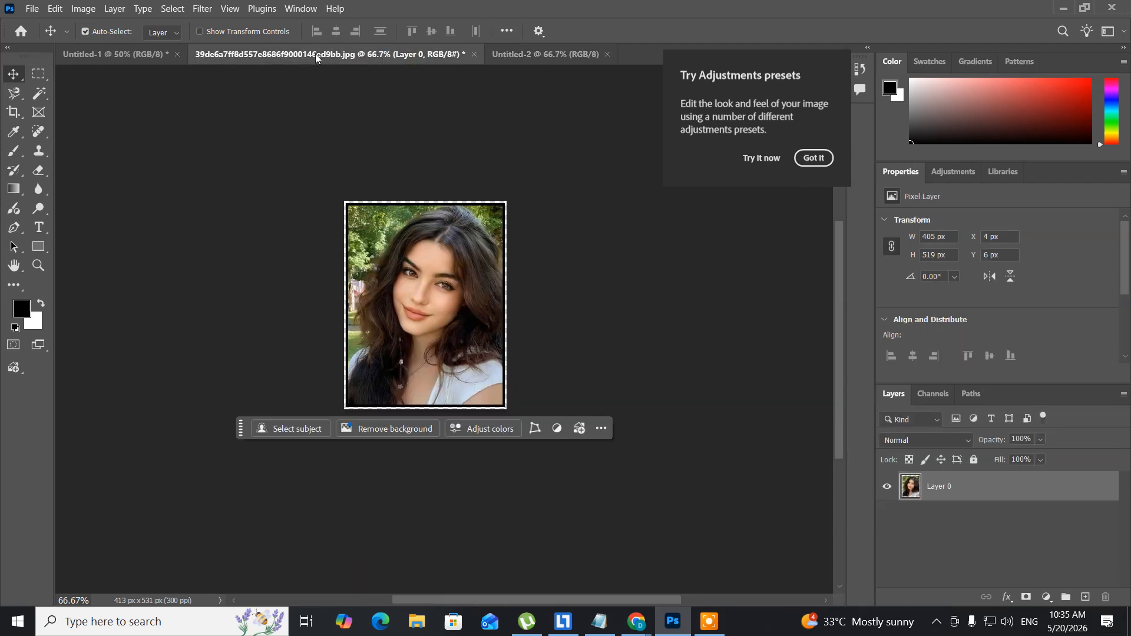
drag(313, 55, 571, 171)
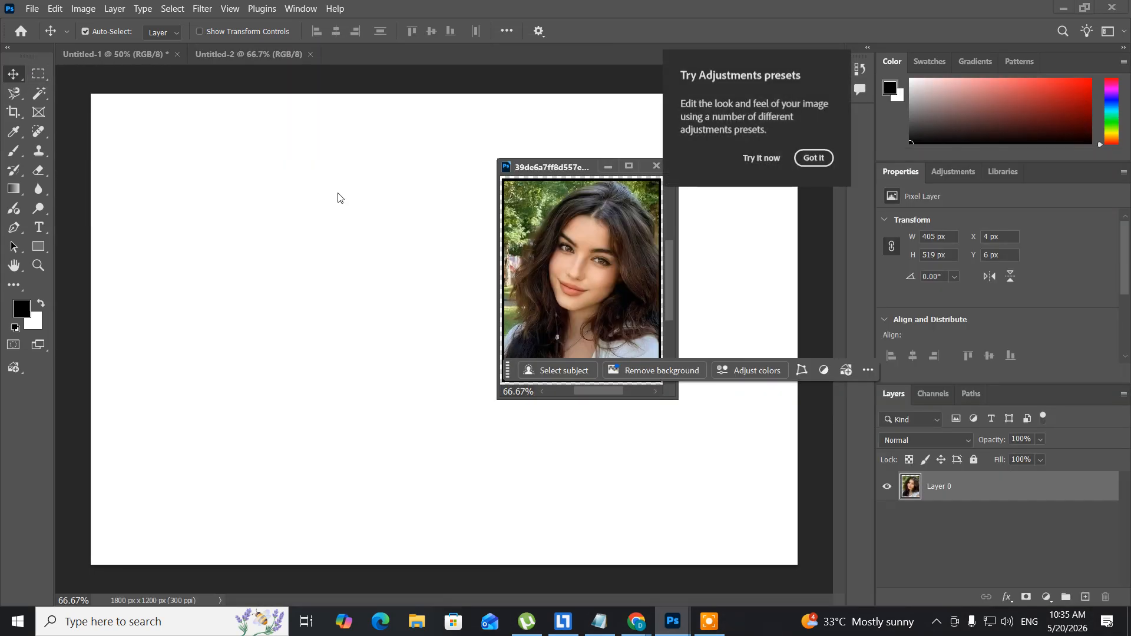
drag(526, 210, 228, 181)
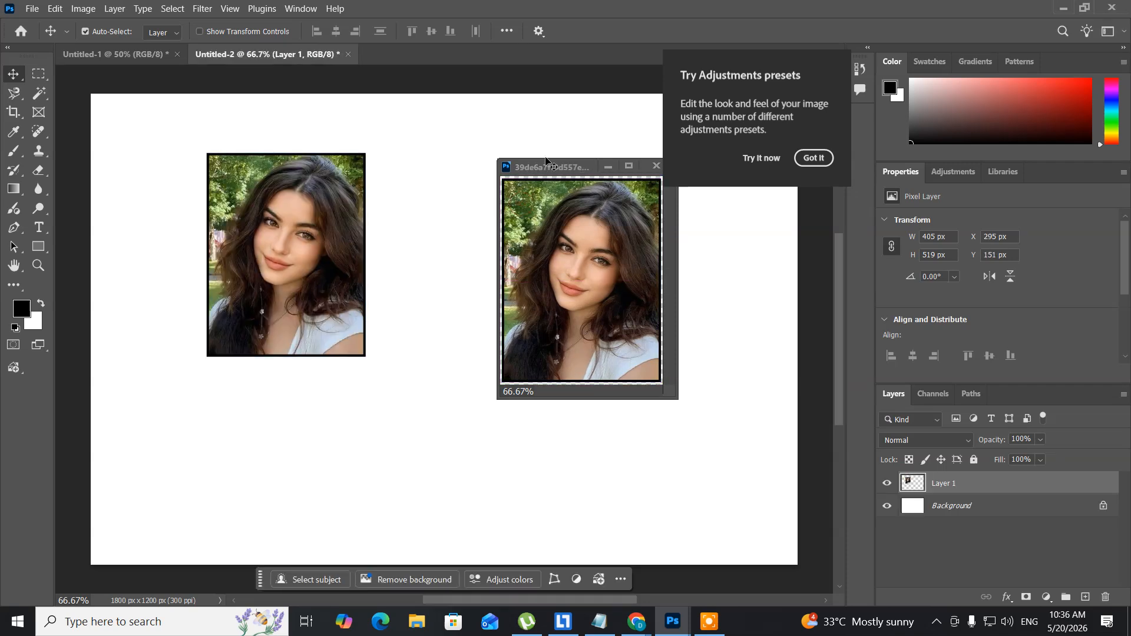
- Close the floating portrait document without saving its changes
click(528, 175)
drag(528, 175, 334, 185)
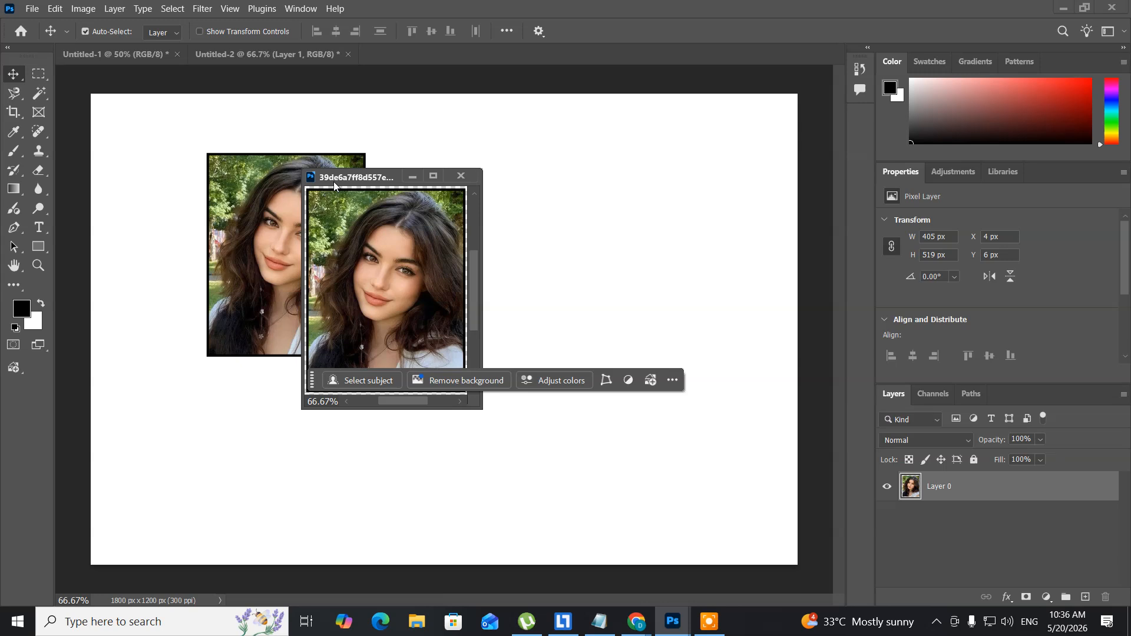
click(461, 177)
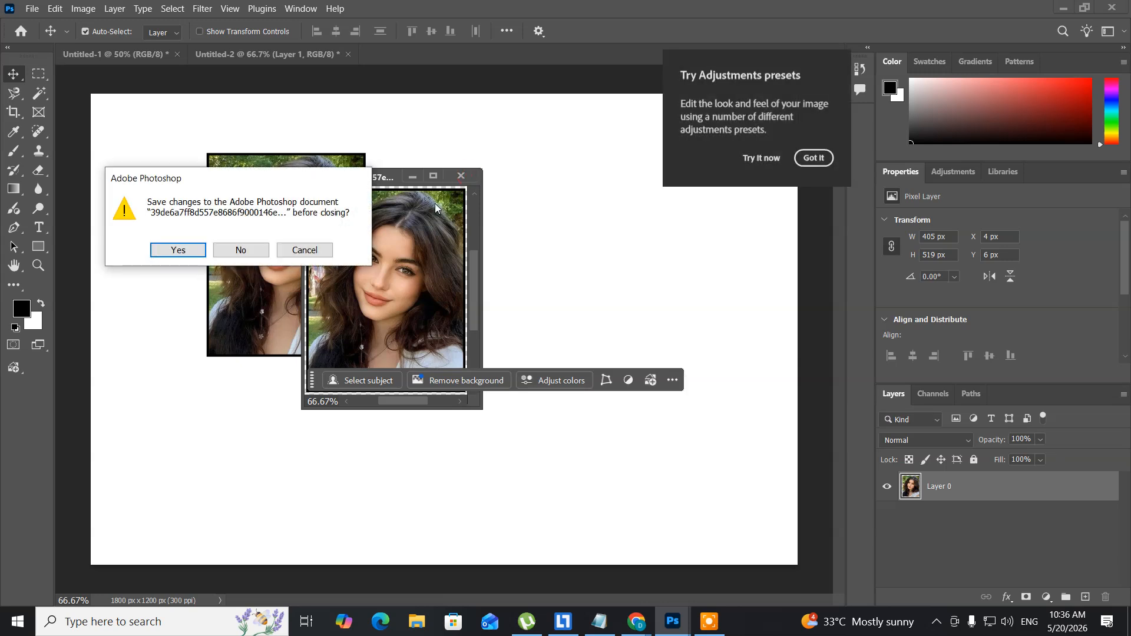
click(247, 245)
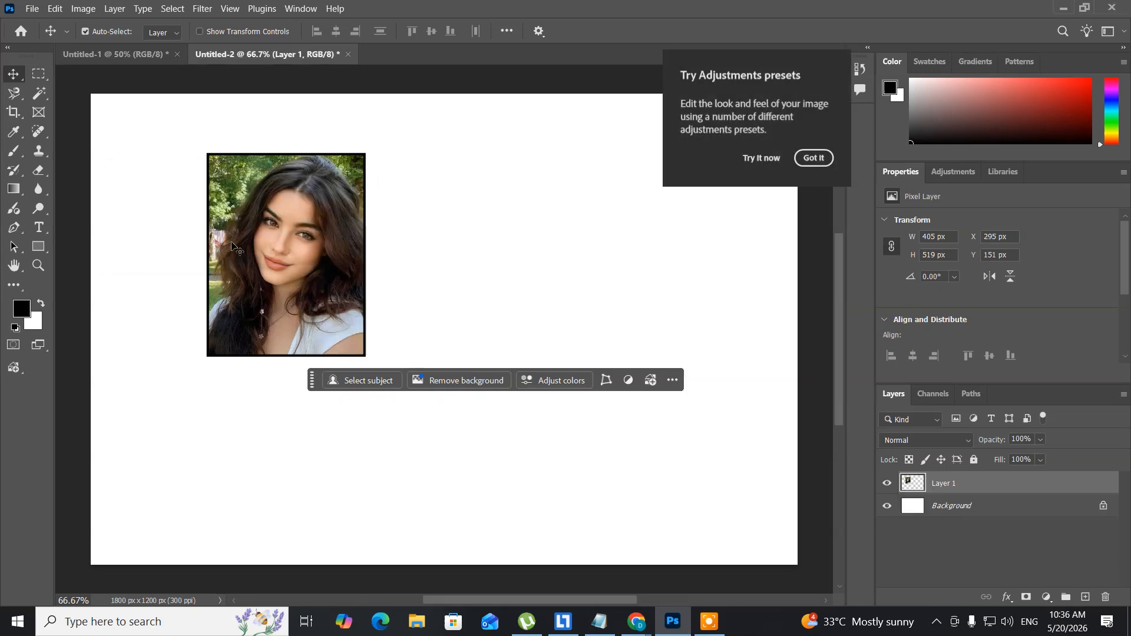
- Move the portrait near the canvas's upper-left corner, to X 33 px and Y 31 px
drag(255, 250, 176, 216)
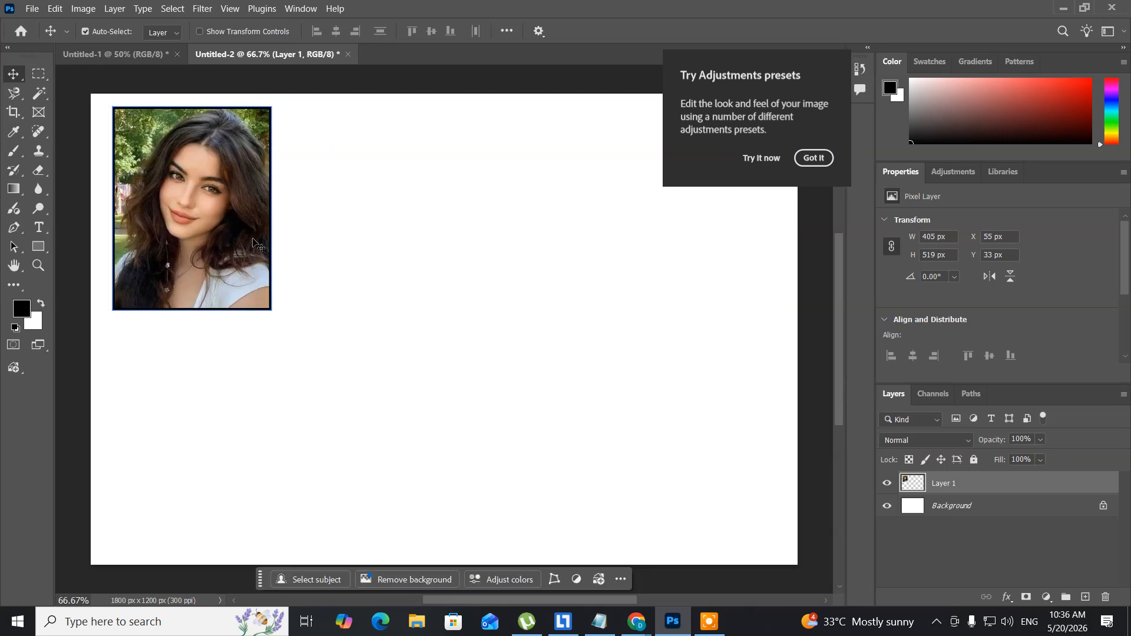
key(Left)
key(Left)
key(Left)
key(Left)
key(Left)
key(Left)
key(Left)
key(Left)
key(Left)
key(Left)
key(Left)
key(Left)
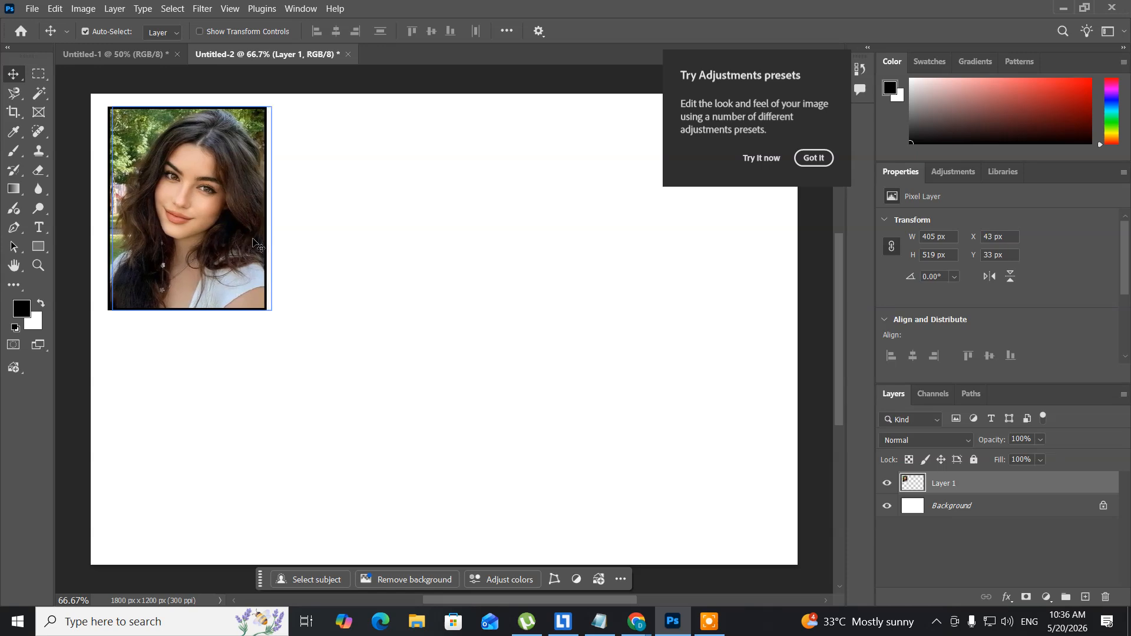
key(Left)
key(Left)
key(Left)
key(Left)
key(Left)
key(Left)
key(Left)
key(Left)
key(Left)
key(Left)
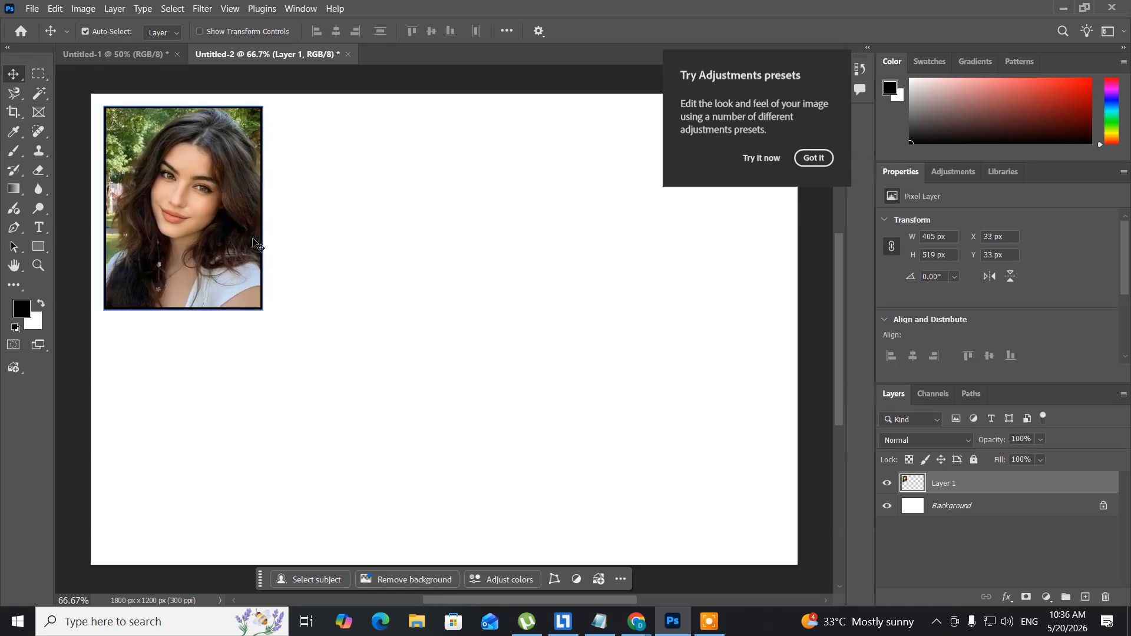
key(Up)
key(Up)
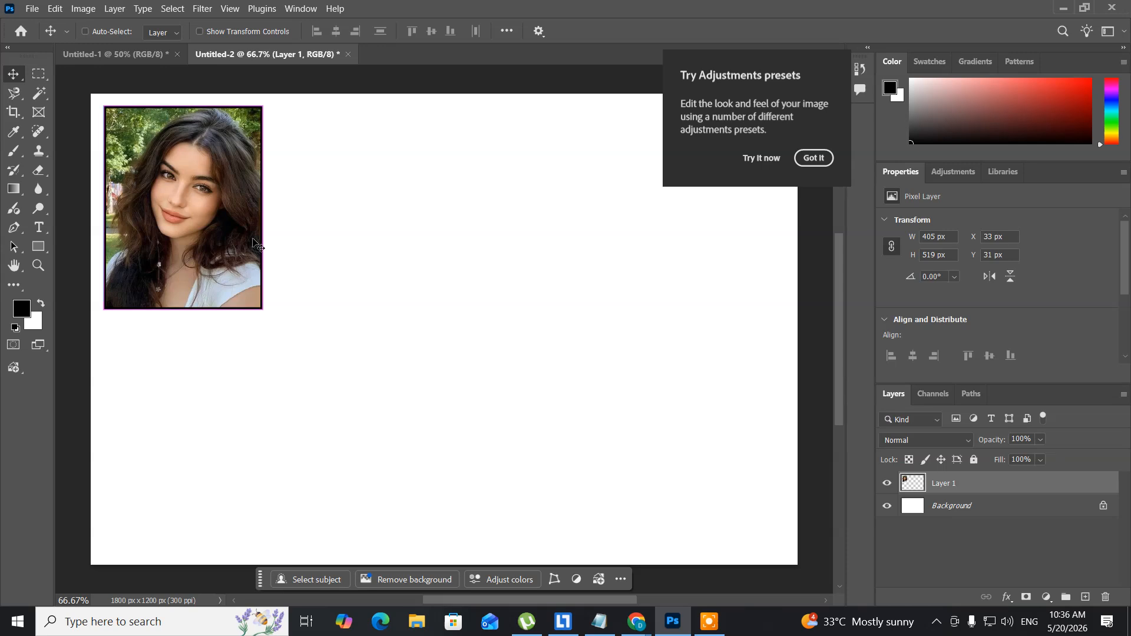
- Duplicate the portrait layer and place the copy just right of the original, at X 463 px and Y 31 px
key(ctrl+j)
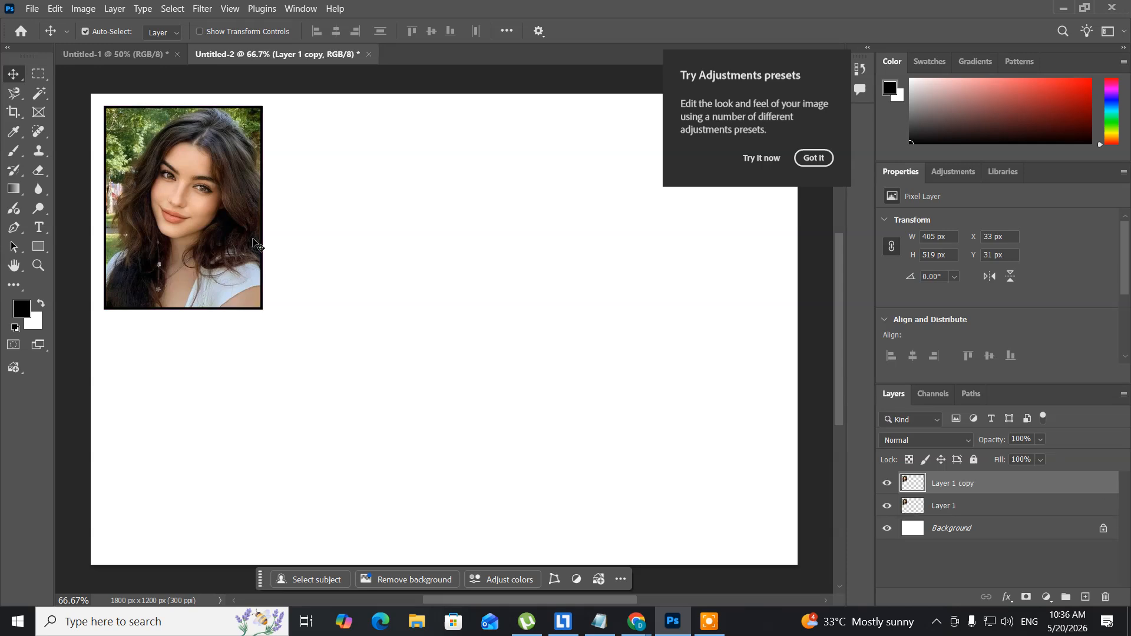
key(Right)
key(Right)
key(Right)
key(Right)
key(Right)
key(Right)
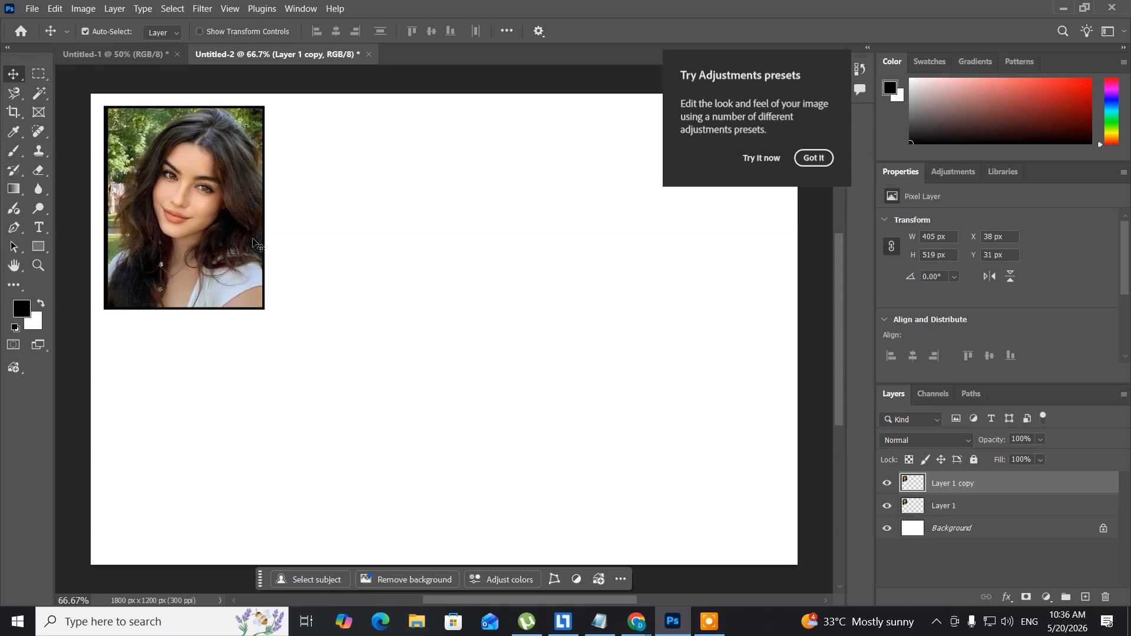
key(Right)
key(Right)
key(Right)
key(Right)
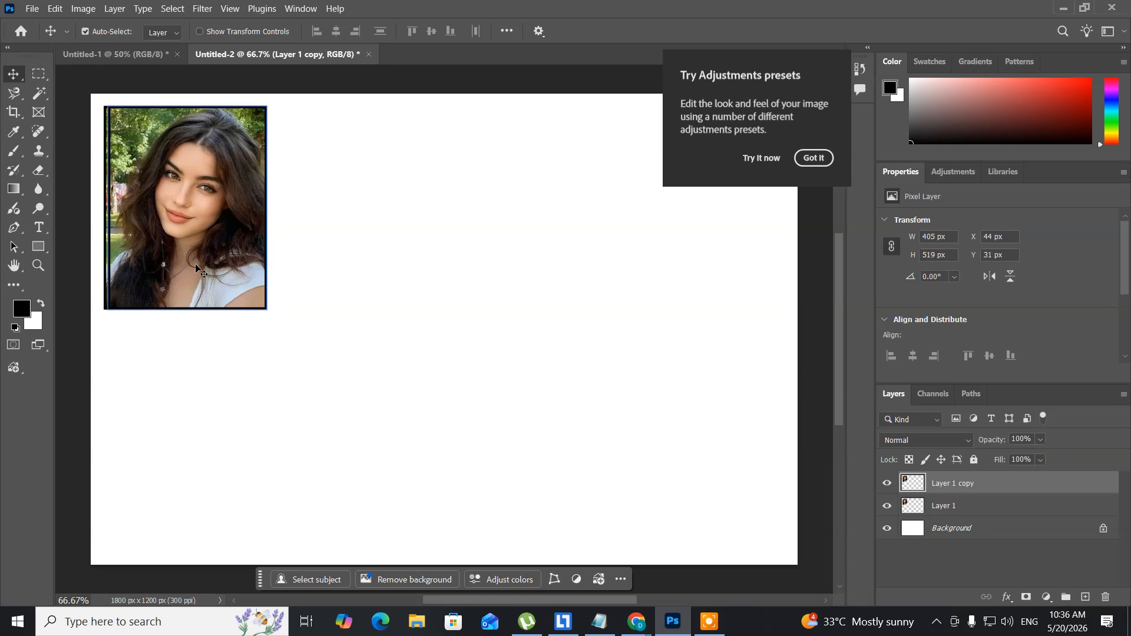
drag(197, 268, 377, 271)
key(Left)
key(Left)
key(Left)
key(Left)
key(Left)
key(Left)
key(Left)
key(Left)
key(Left)
key(Left)
key(Left)
key(Left)
key(Left)
key(Left)
key(Left)
key(Left)
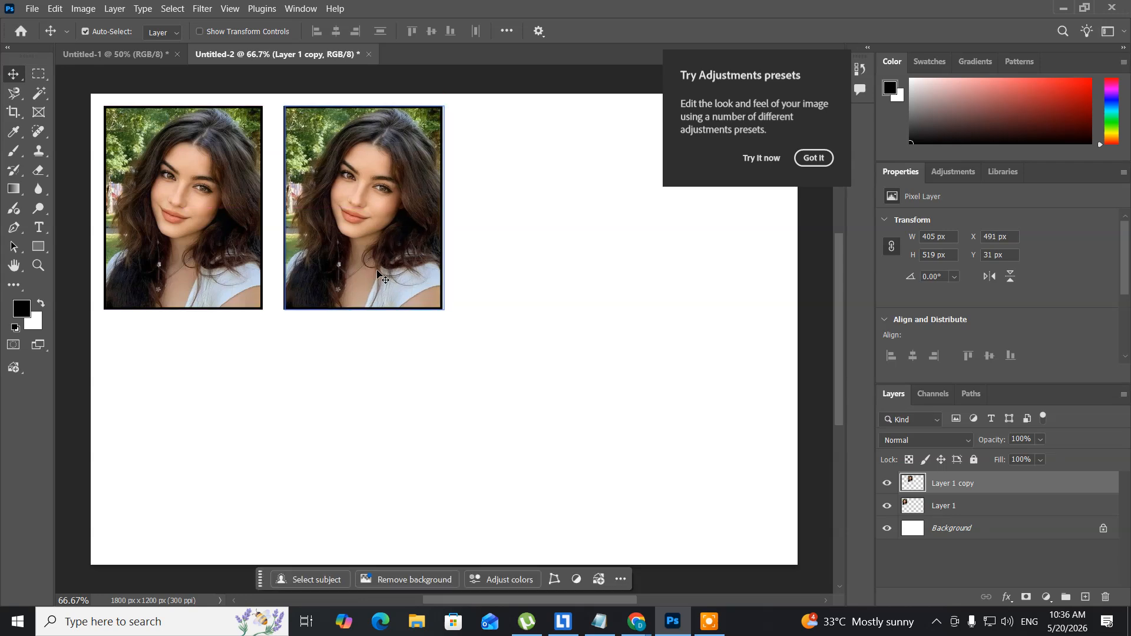
key(Left)
key(Left)
key(Left)
key(Left)
key(Left)
key(Left)
key(Left)
key(Left)
key(Left)
key(Left)
key(Left)
key(Left)
key(Left)
key(Left)
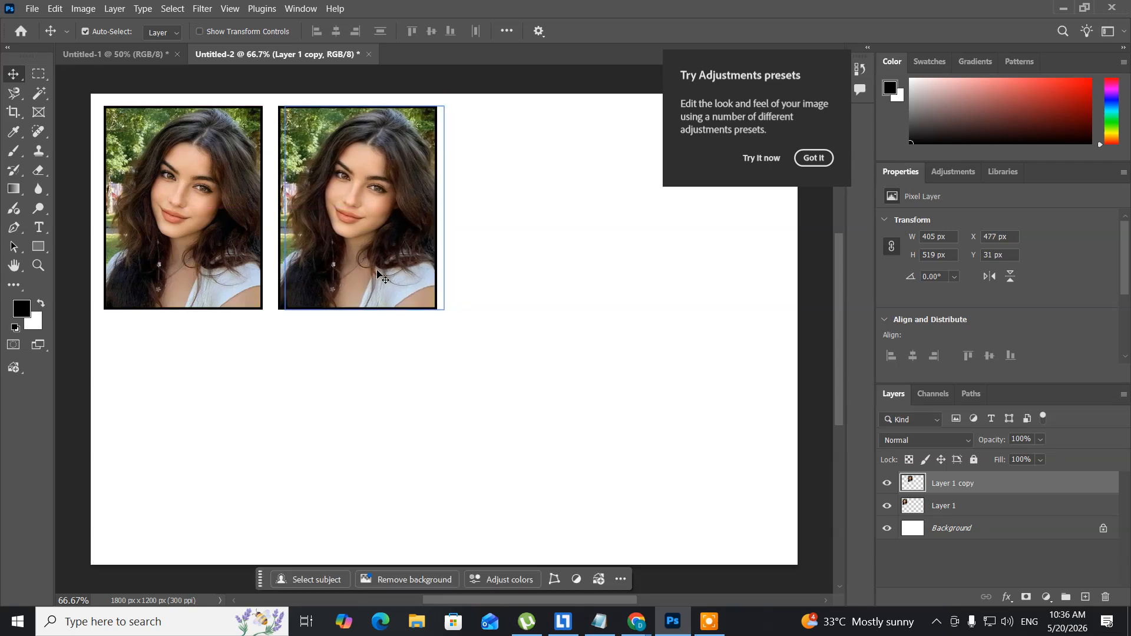
key(Left)
key(Left)
key(Left)
key(Left)
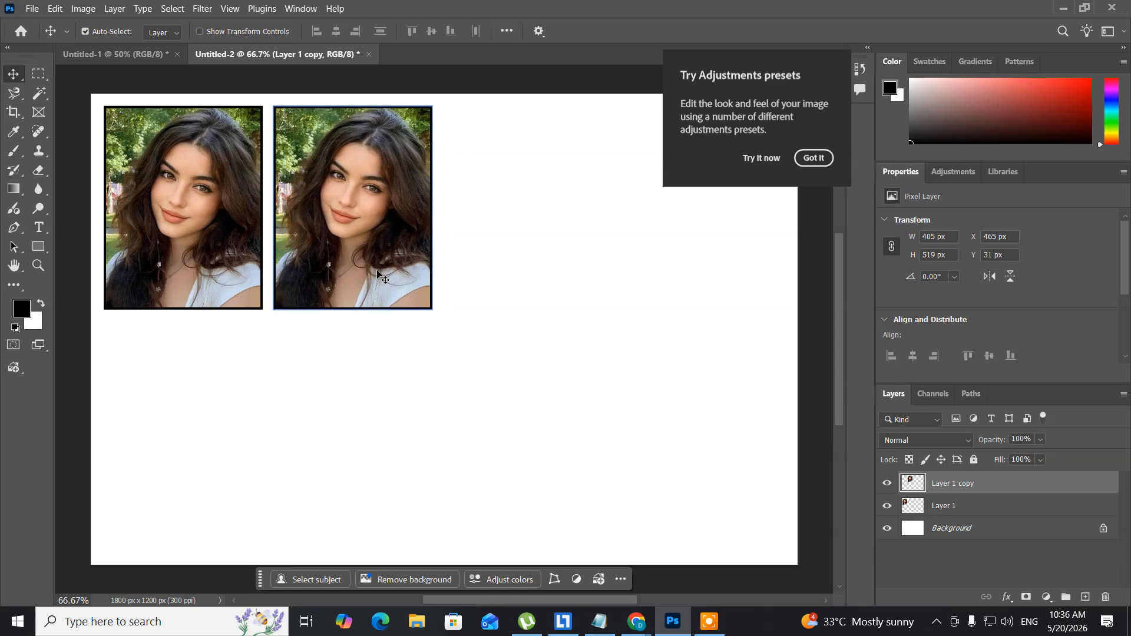
key(Right)
key(Right)
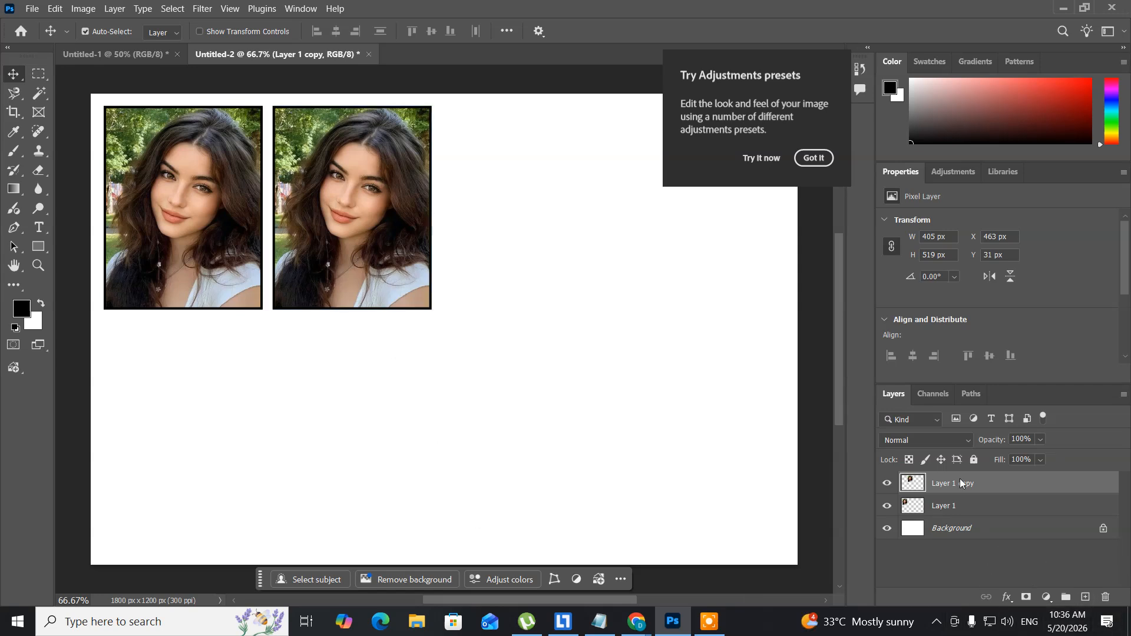
click(968, 514)
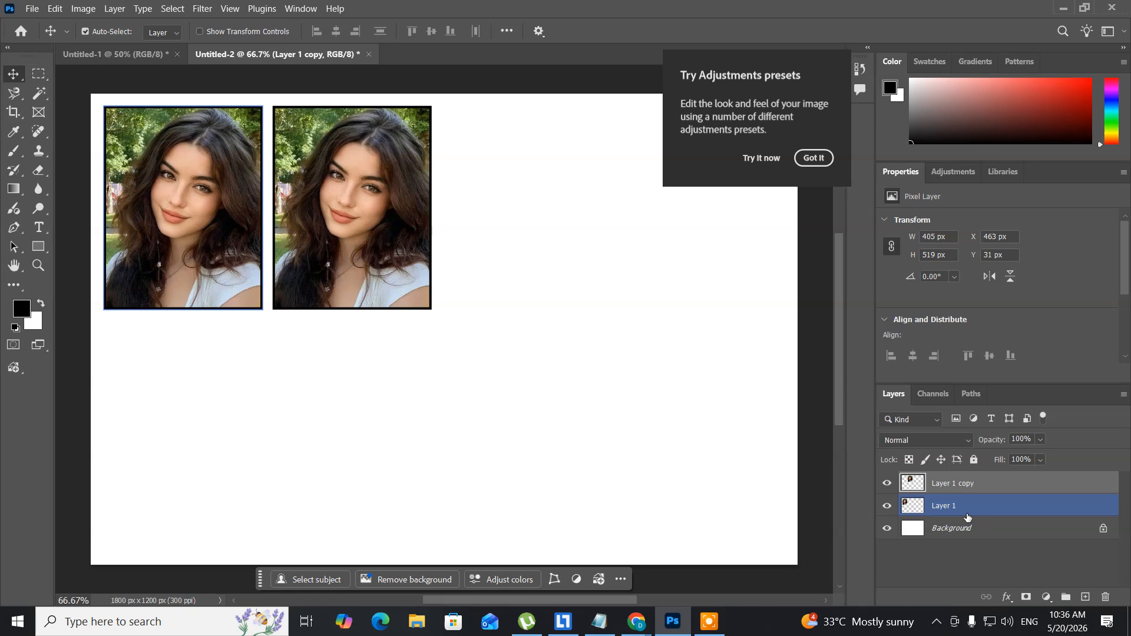
shift+click(968, 517)
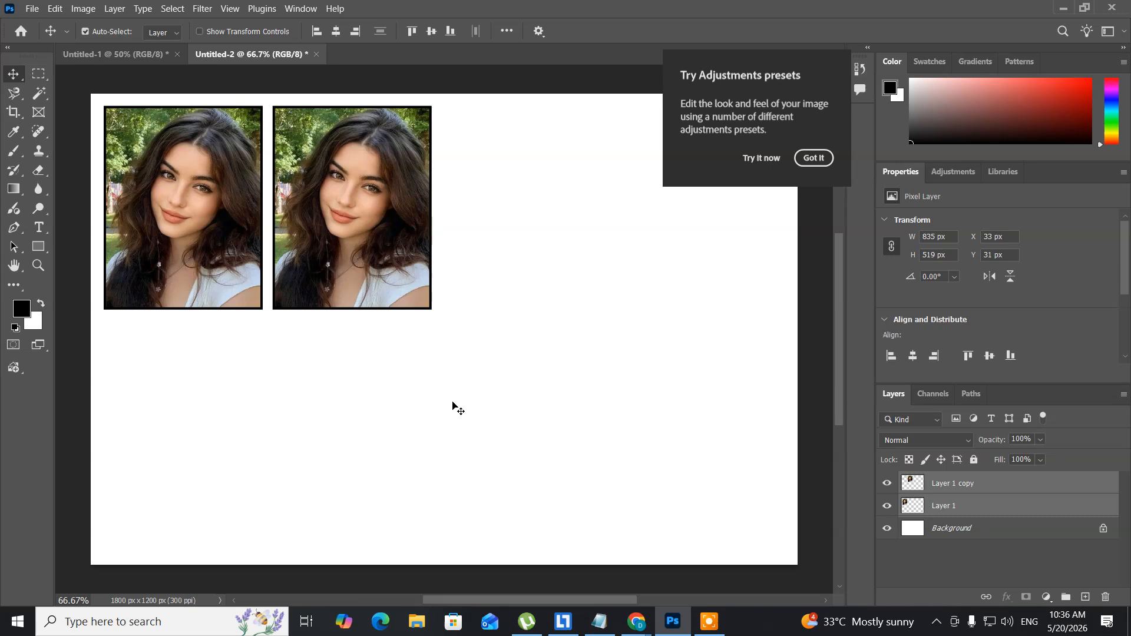
key(ctrl+j)
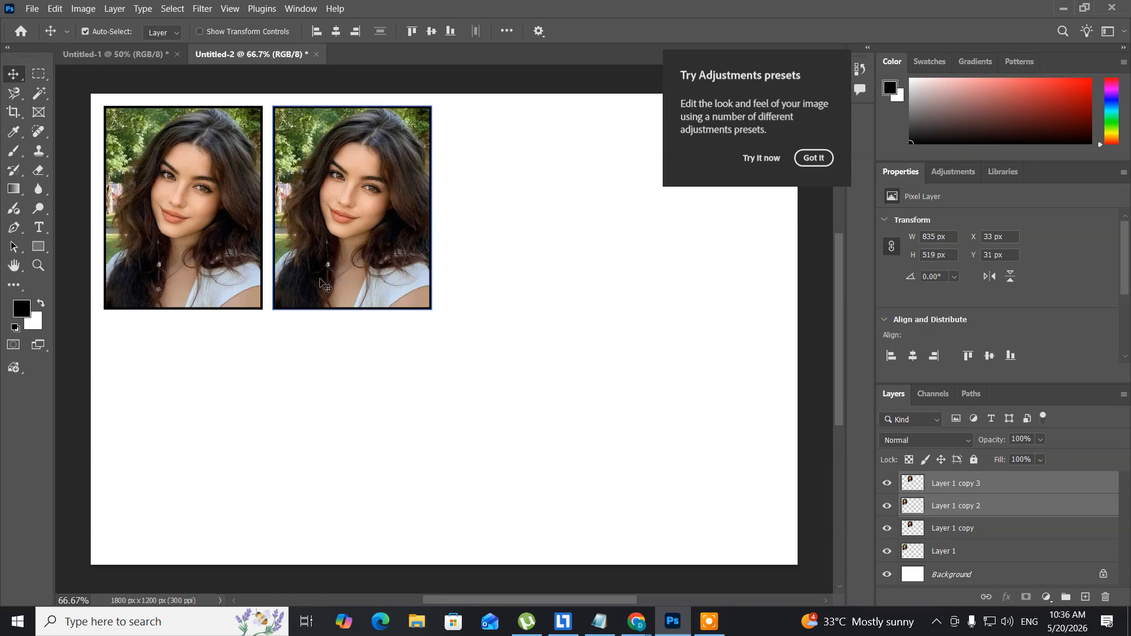
drag(323, 285, 458, 293)
drag(459, 289, 458, 290)
key(ctrl+z)
key(ctrl+z)
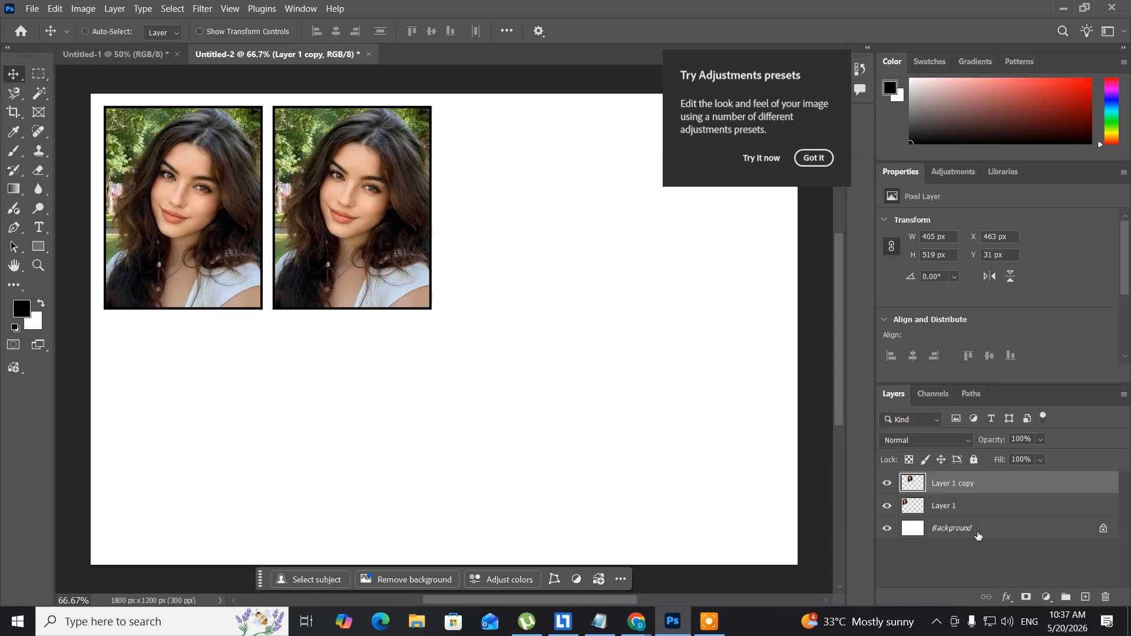
- Undo the copy's sideways move and place the copy directly below the original portrait, at X 33 px and Y 578 px
key(ctrl+z)
click(954, 508)
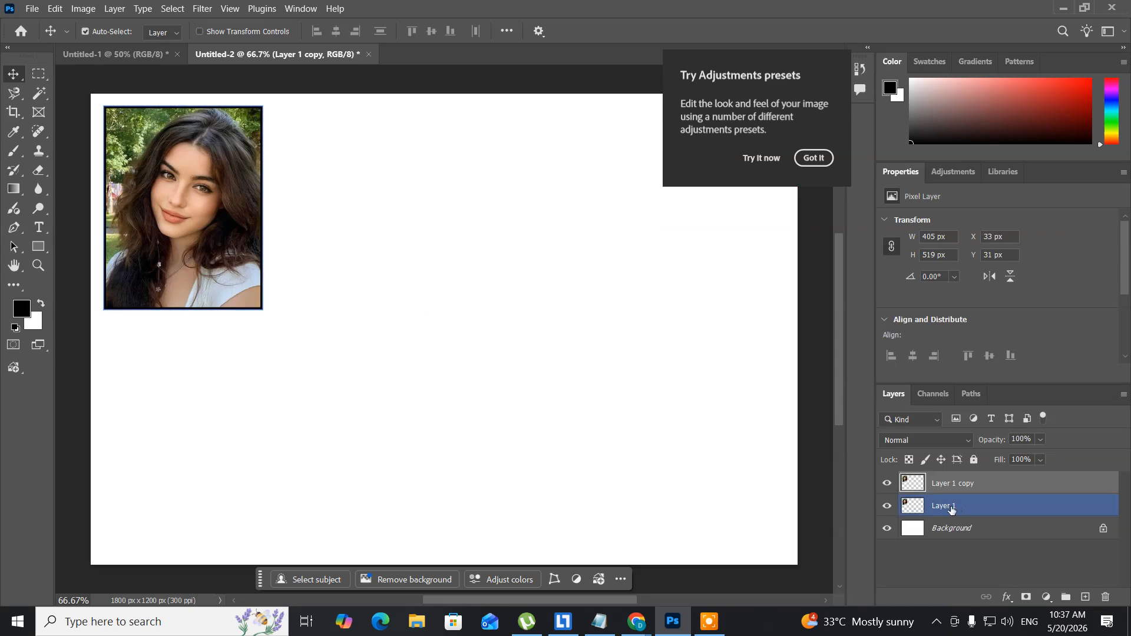
ctrl+click(949, 510)
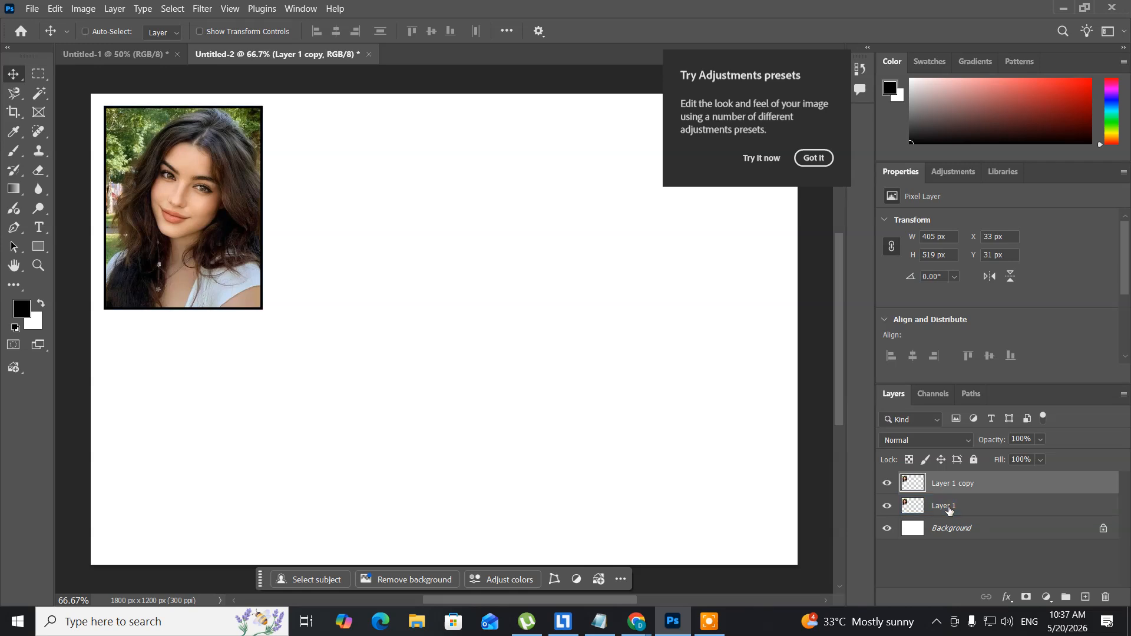
ctrl+click(948, 510)
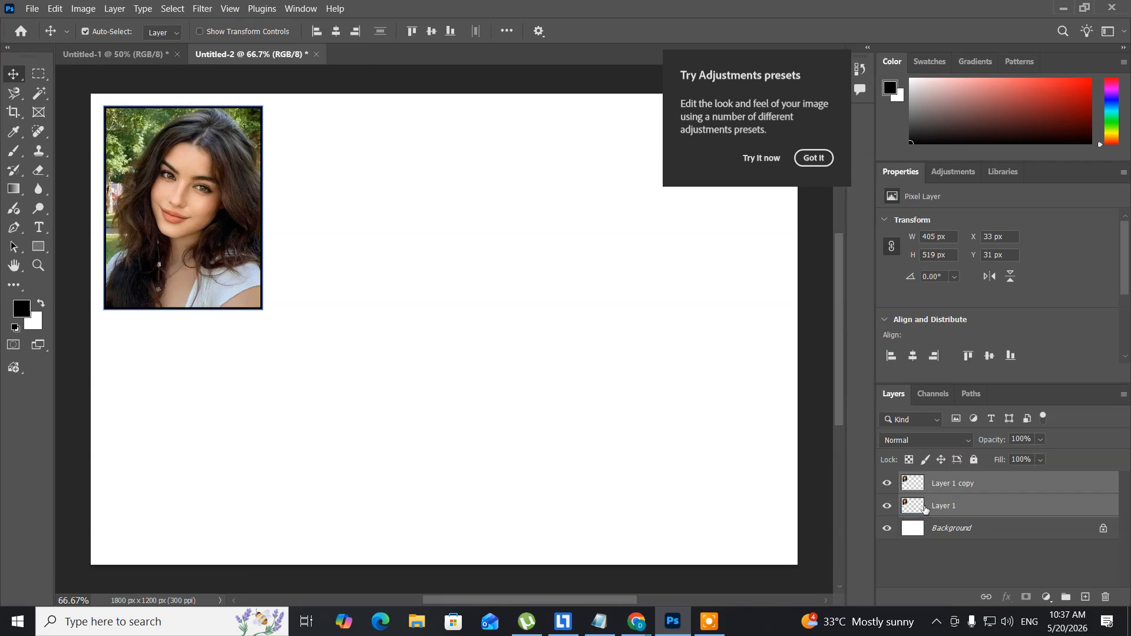
click(192, 225)
click(973, 485)
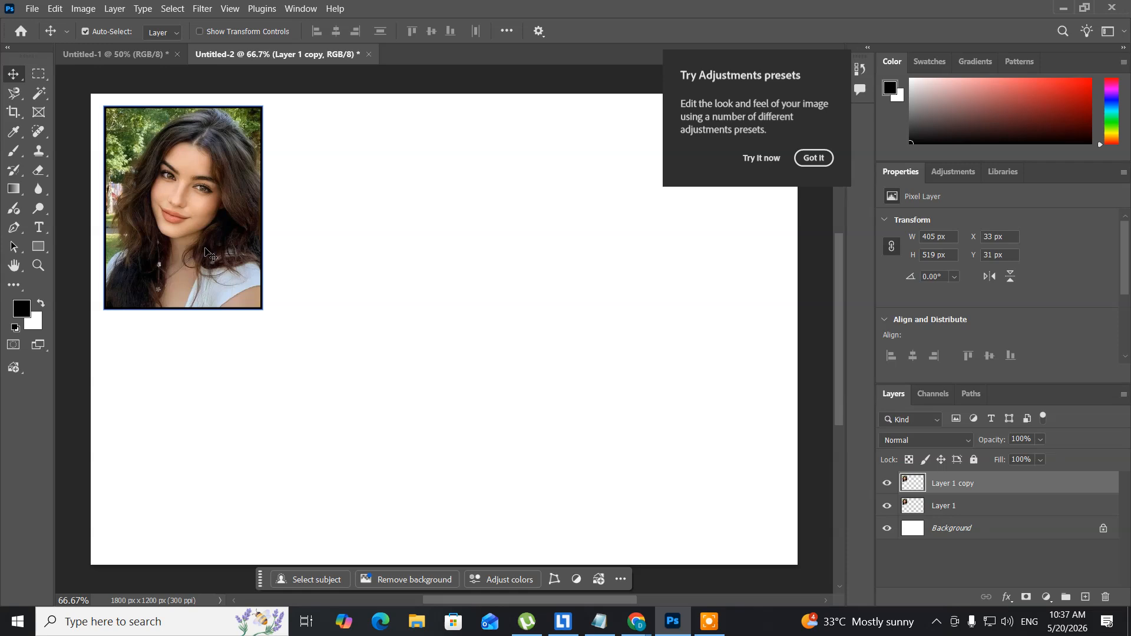
drag(204, 248, 248, 467)
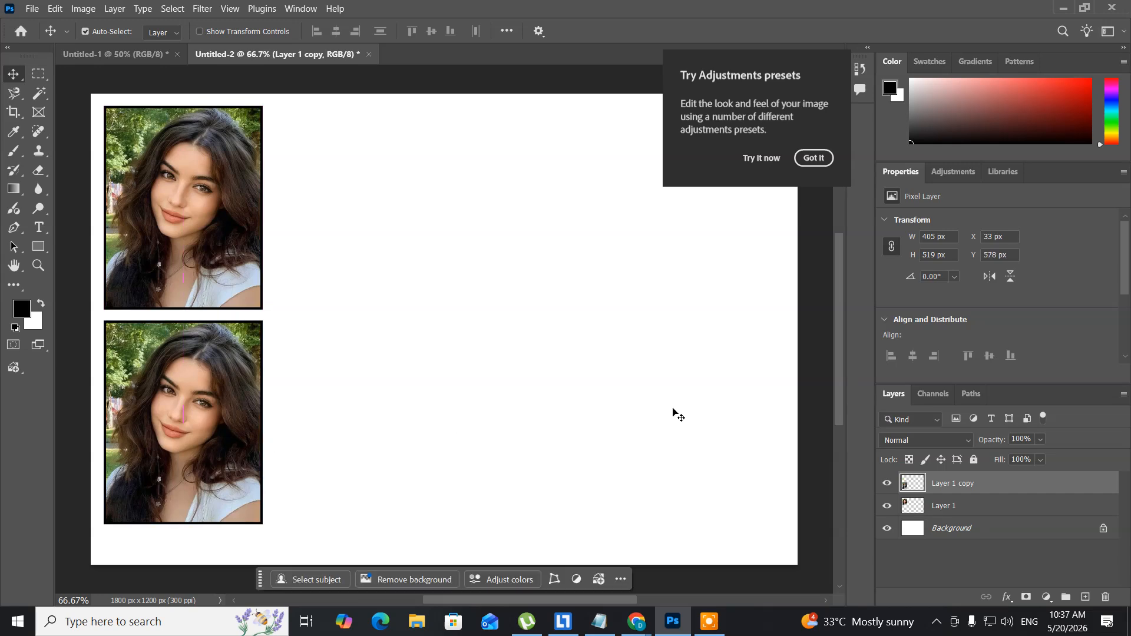
- Duplicate the two stacked portrait layers together and nudge the duplicates right to X 59 px
key(ctrl+alt+a)
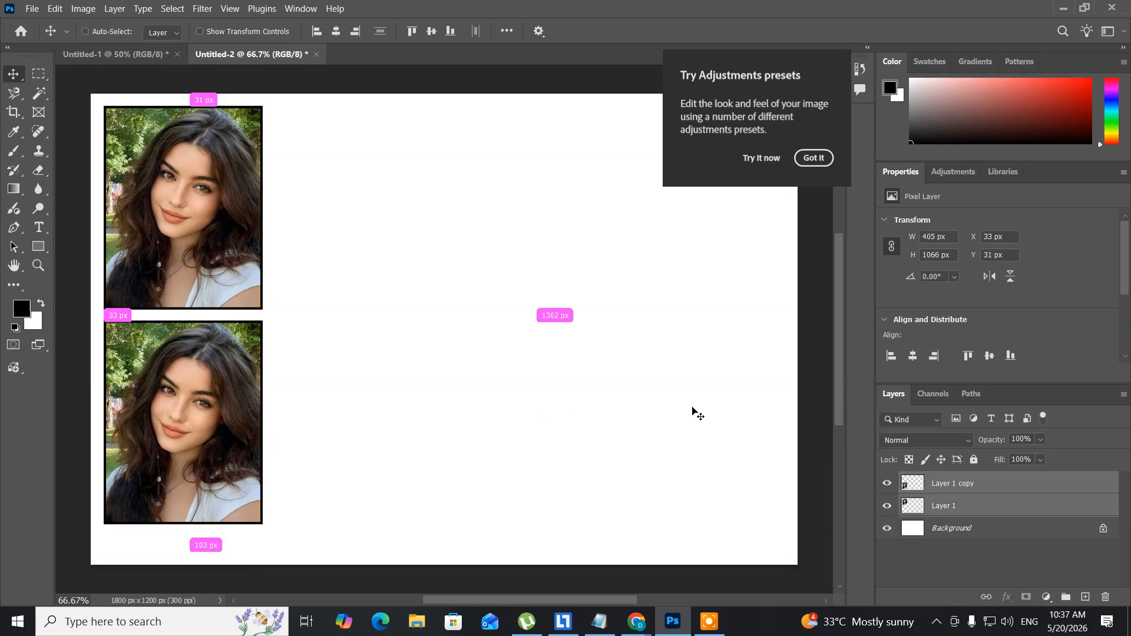
key(ctrl+j)
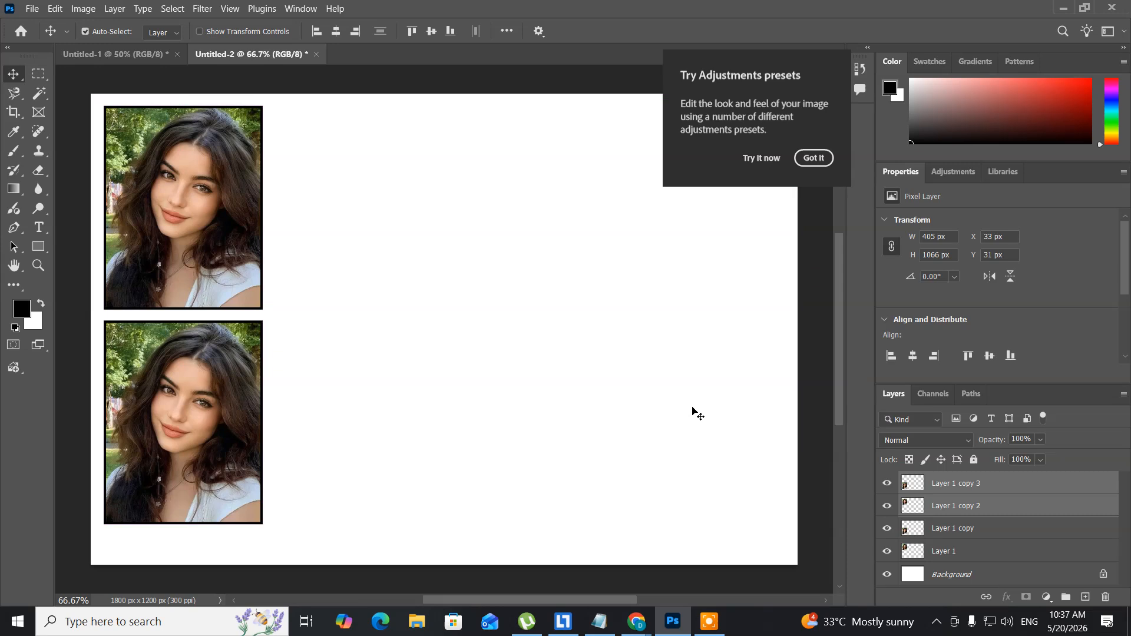
key(Right)
key(Right)
key(Right)
key(Right)
key(Right)
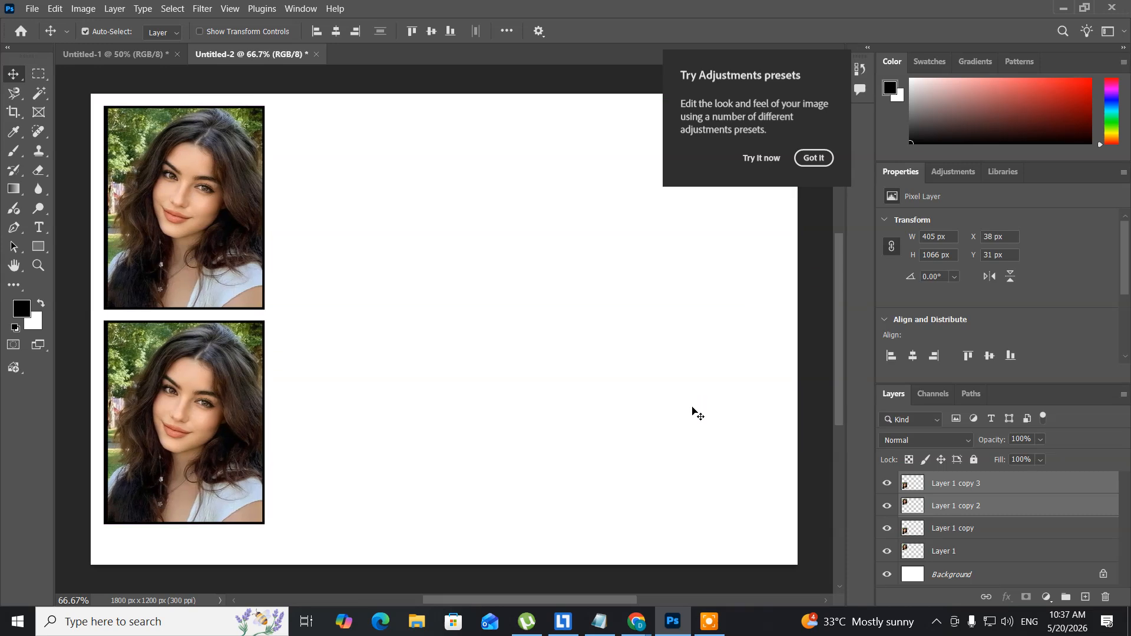
key(Right)
key(Right)
key(Right)
key(Right)
key(Right)
key(Right)
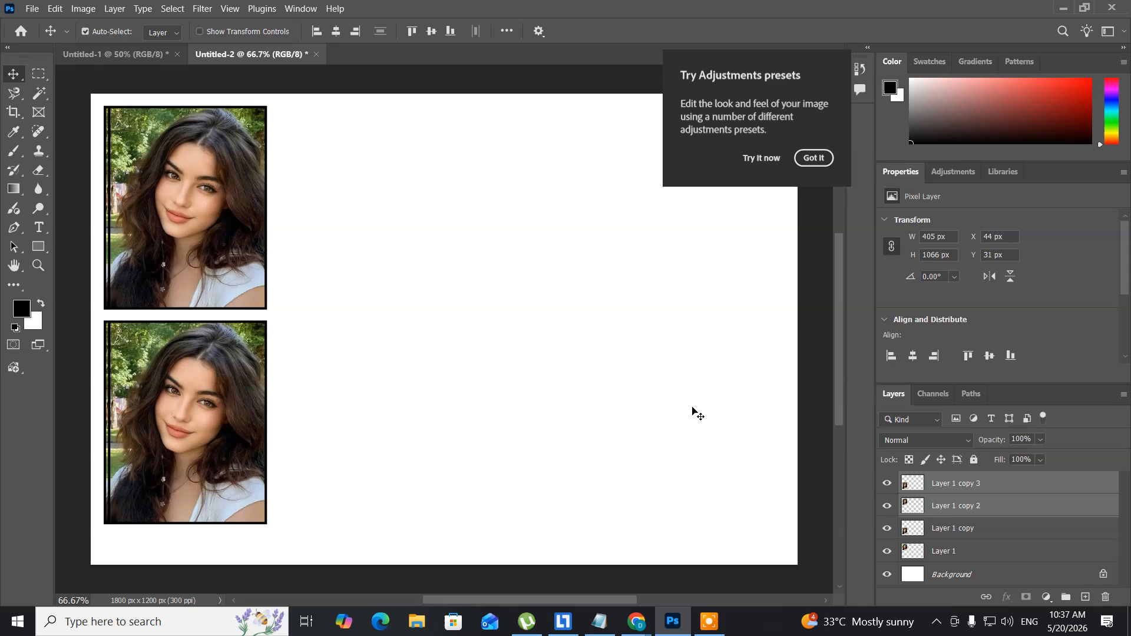
key(Right)
key(Right)
key(Right)
key(Right)
key(Right)
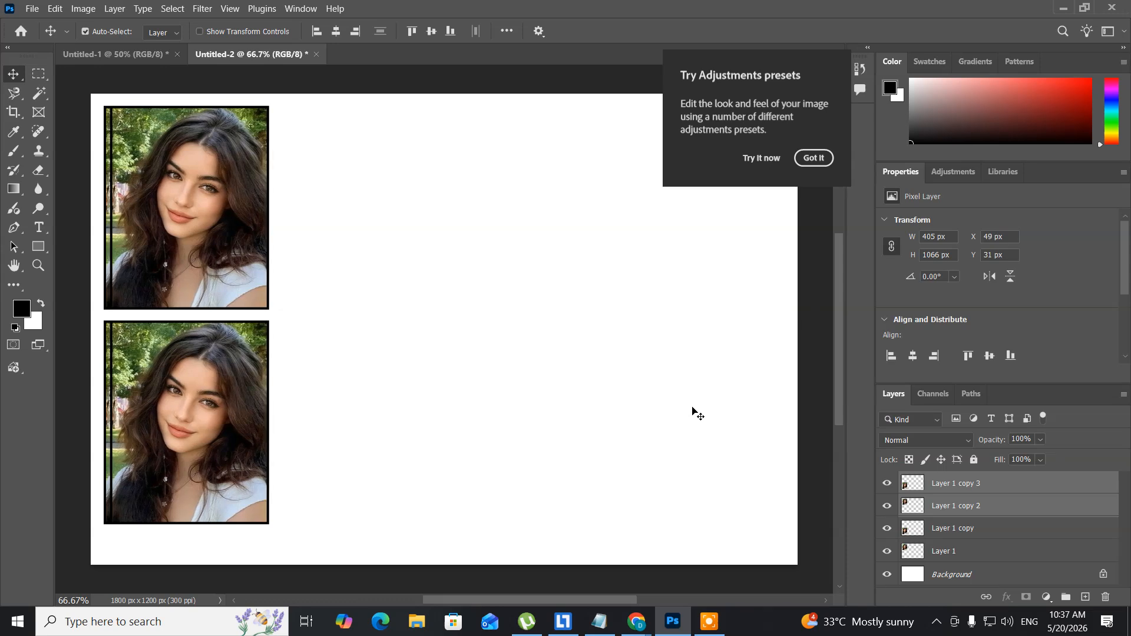
key(Right)
key(Right)
key(Right)
key(Right)
key(Right)
key(Right)
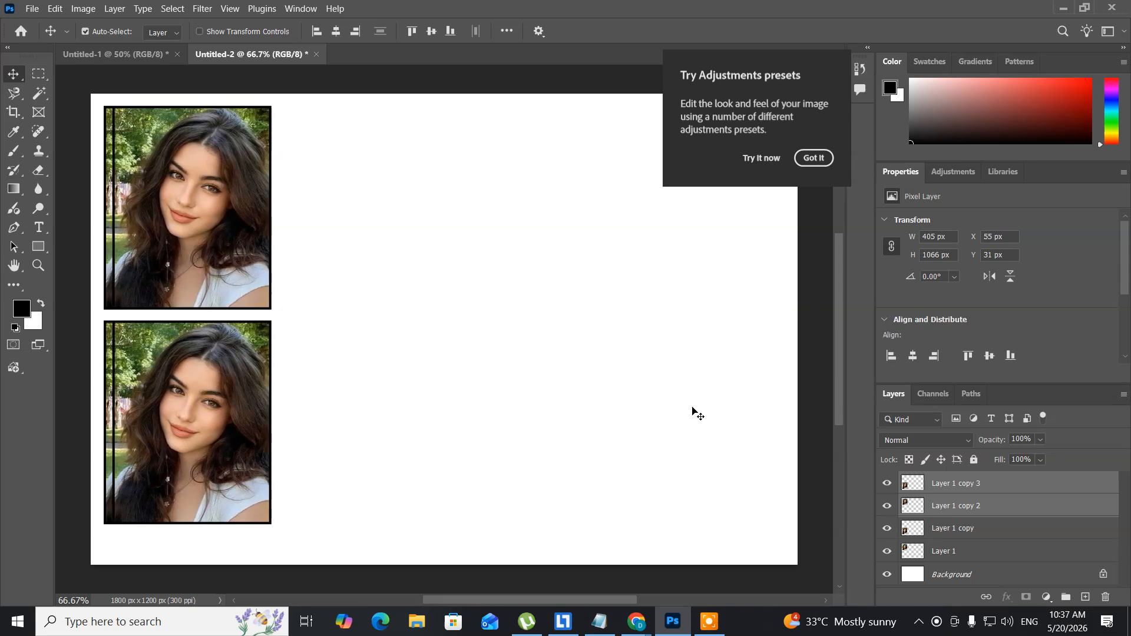
key(Right)
key(Right)
key(Right)
key(Right)
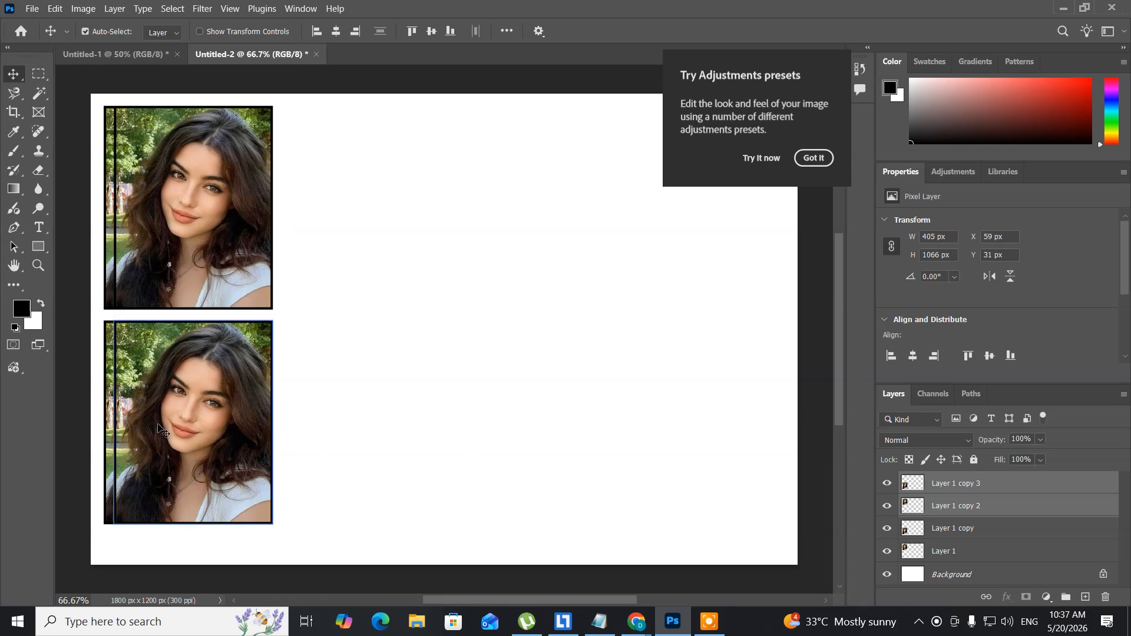
- Place the duplicates as a second column, the upper one at X 464 px, Y 31 px and the lower one at X 464 px, Y 578 px
drag(159, 429, 327, 414)
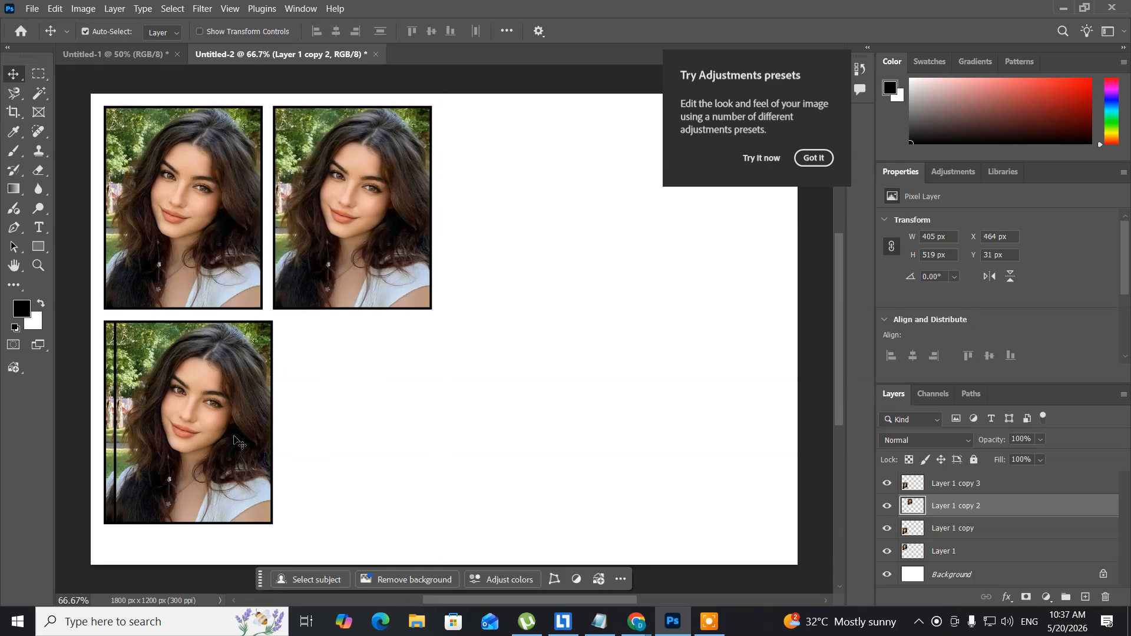
right_click(179, 440)
click(194, 452)
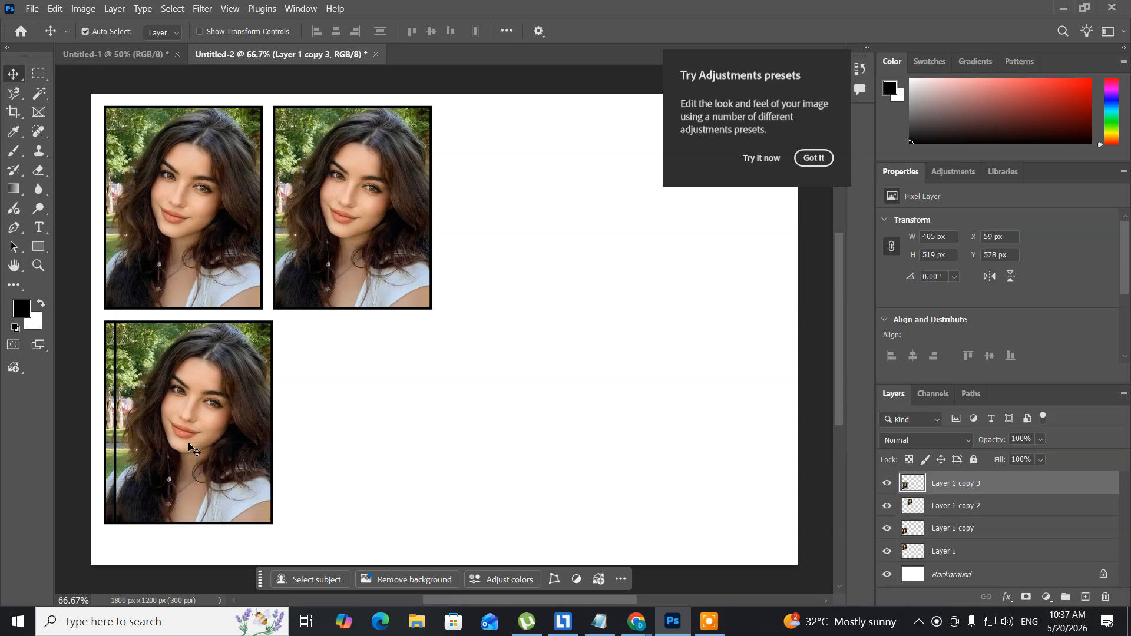
drag(211, 443, 345, 438)
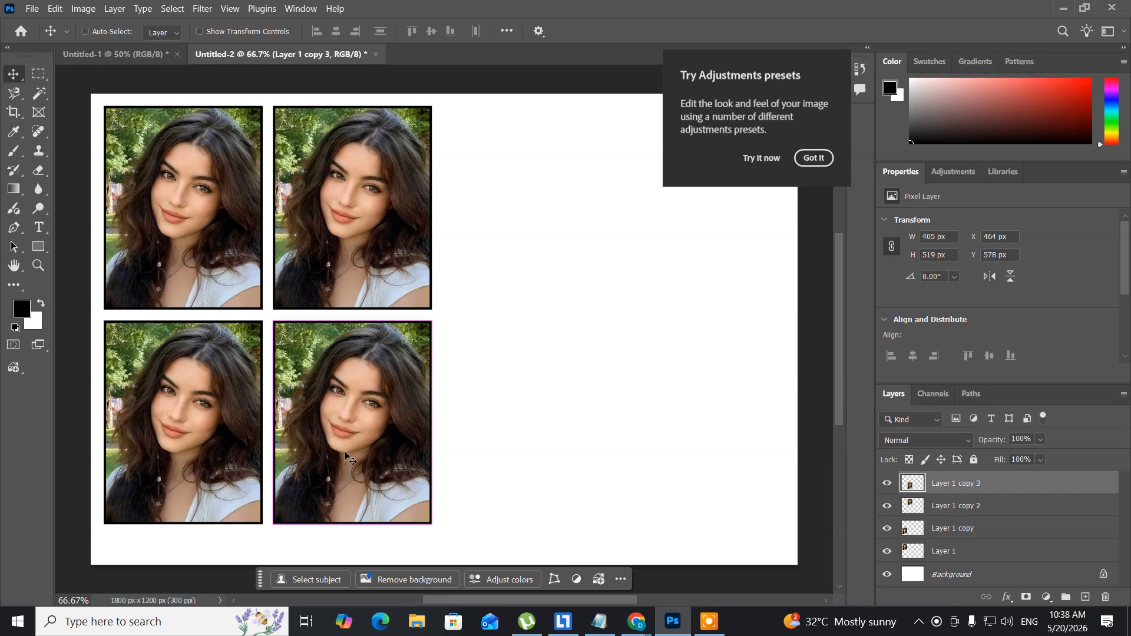
- Duplicate all four portraits to the right at X 895 px and Y 31 px, and dismiss the adjustments presets tip
key(ctrl+alt+a)
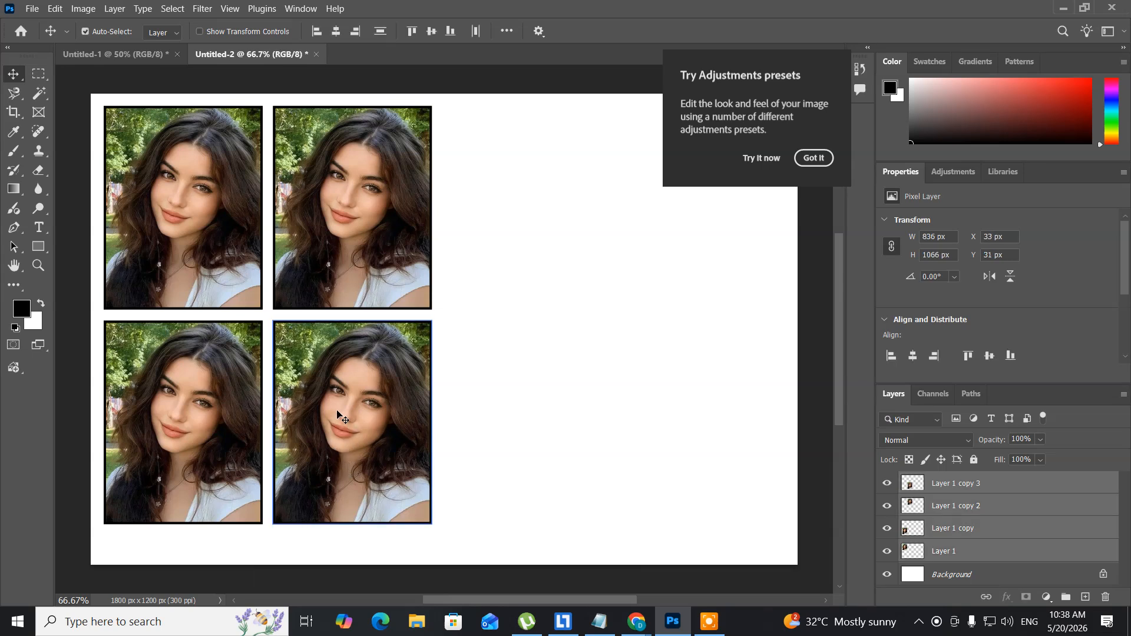
key(ctrl)
drag(426, 449, 676, 446)
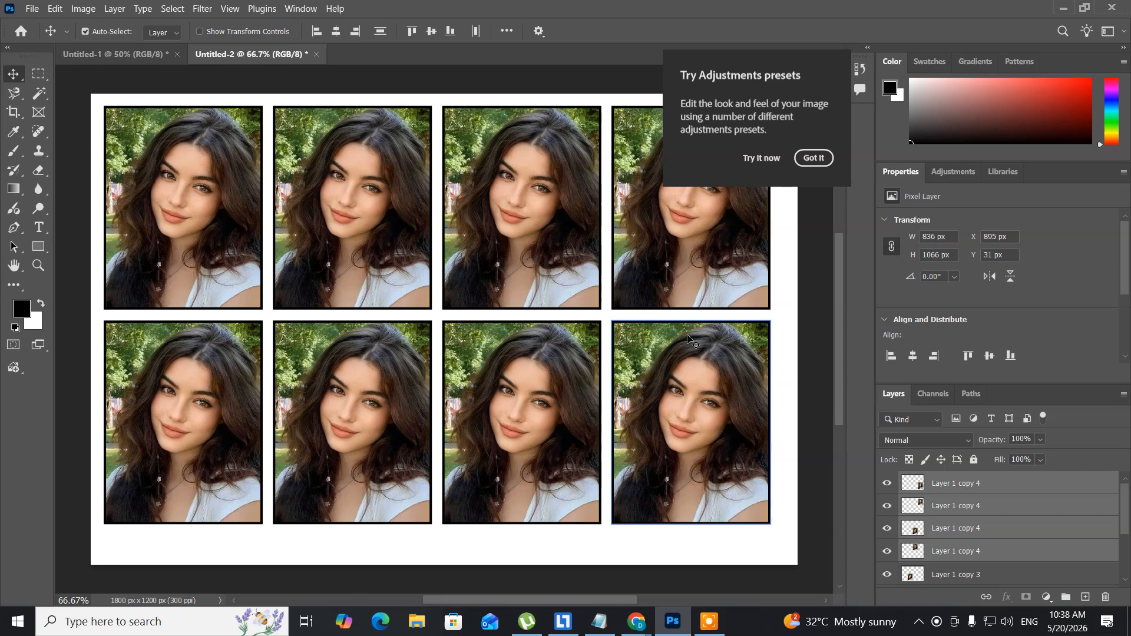
click(814, 158)
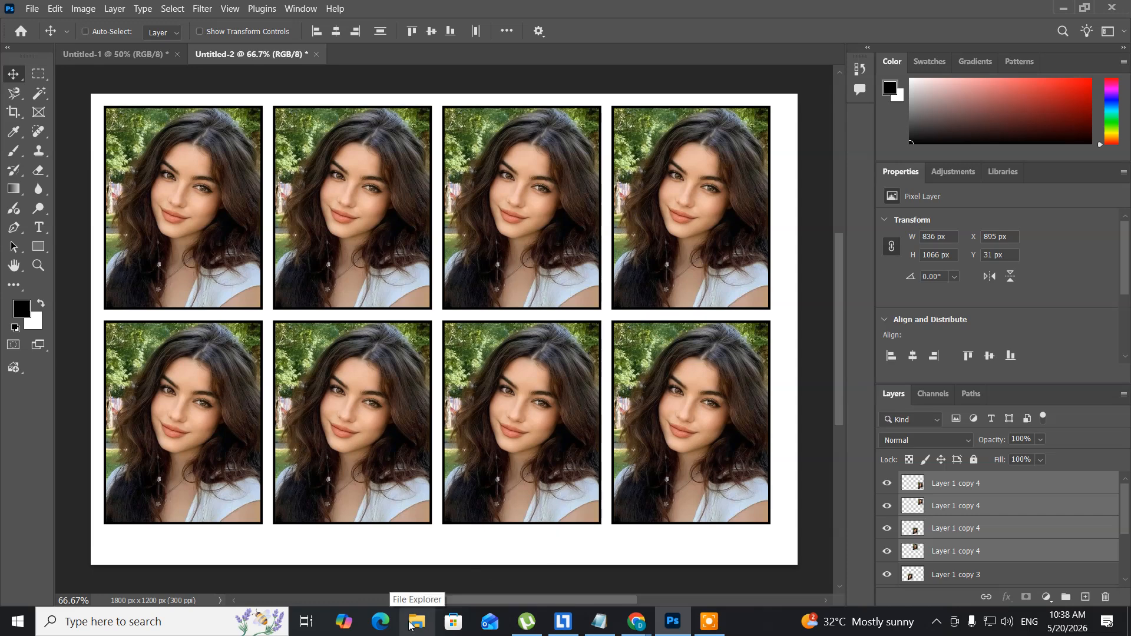
- Group all the portrait layers and centre the group horizontally and vertically on the canvas
key(ctrl+alt+a)
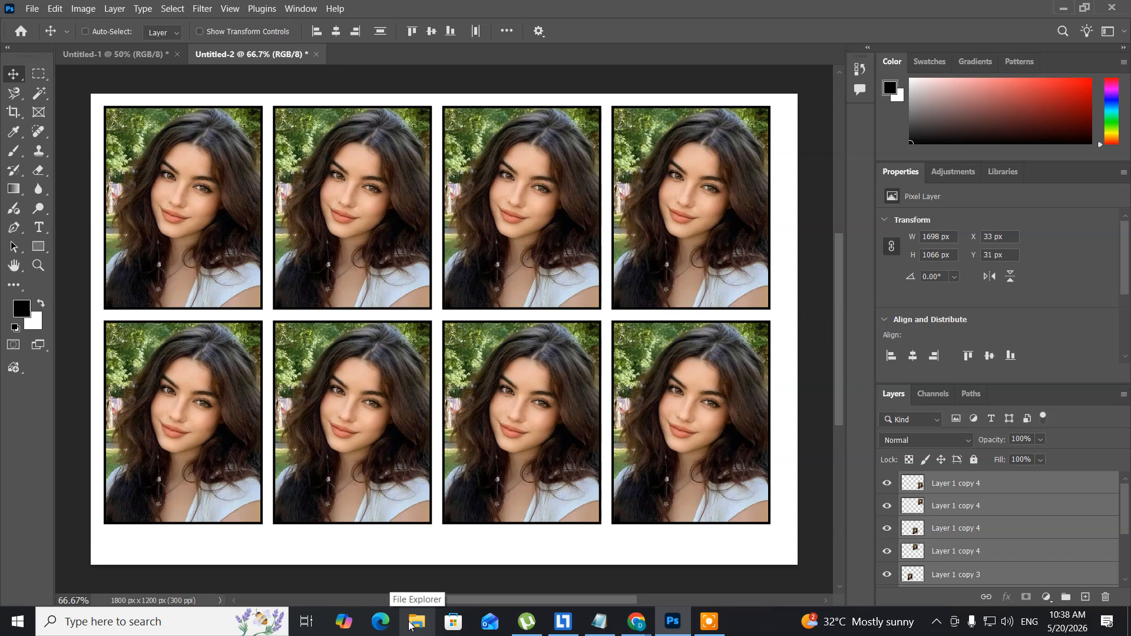
key(ctrl+g)
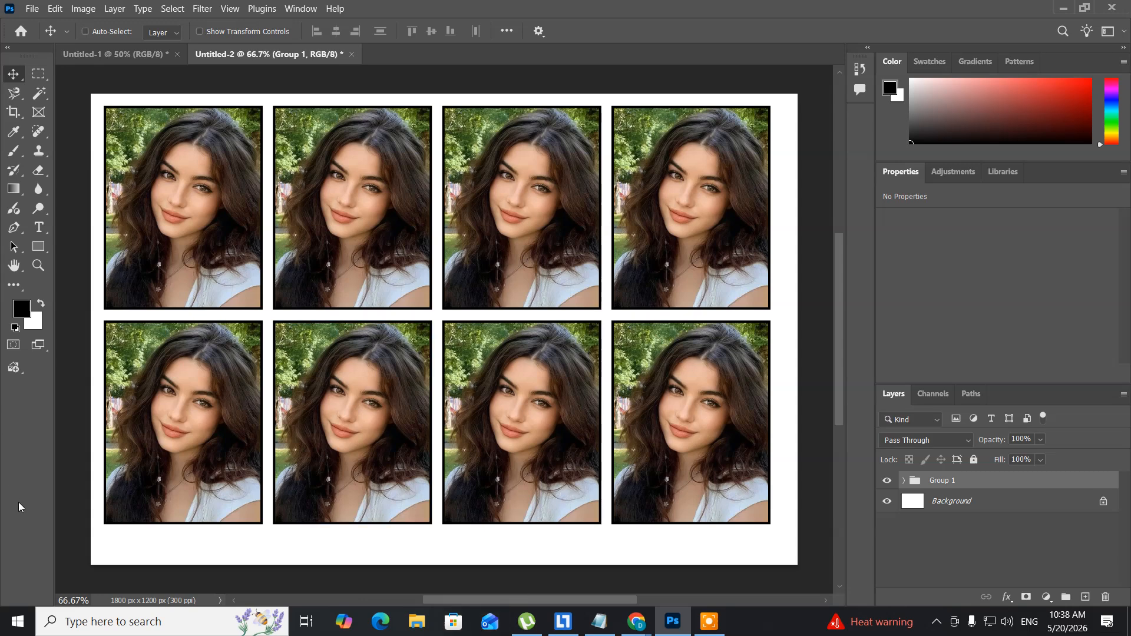
key(ctrl+a)
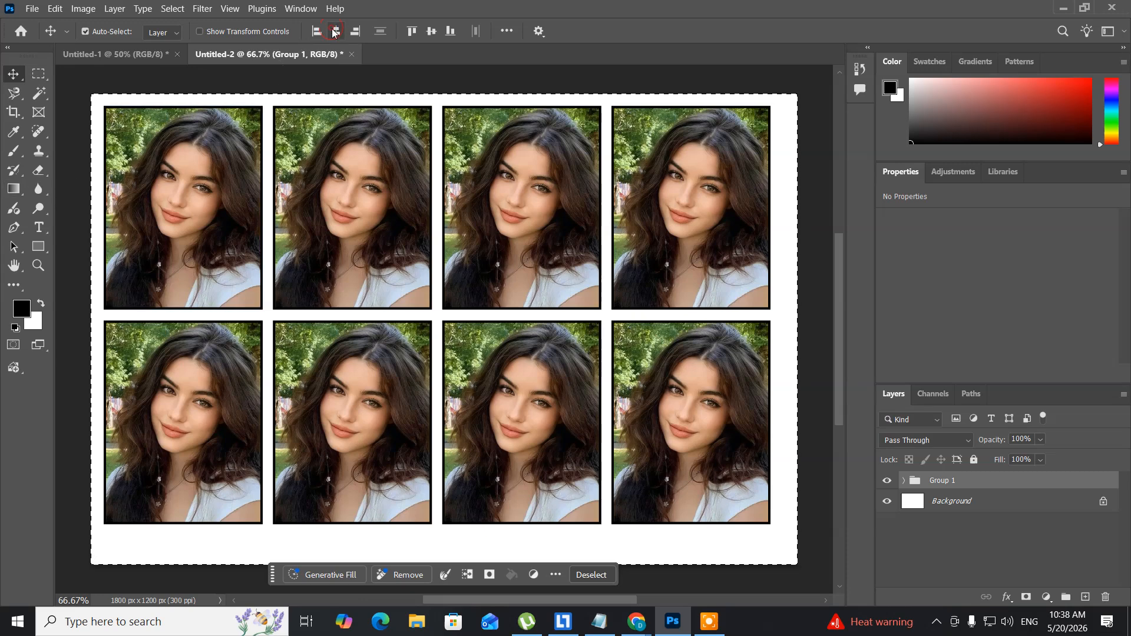
click(432, 31)
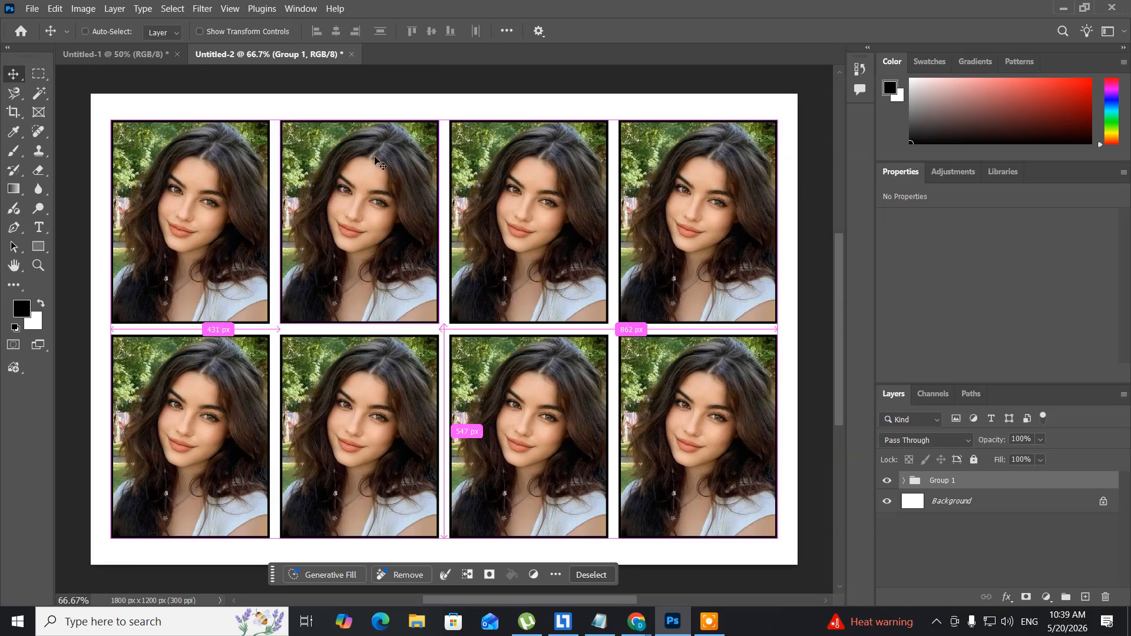
key(ctrl+d)
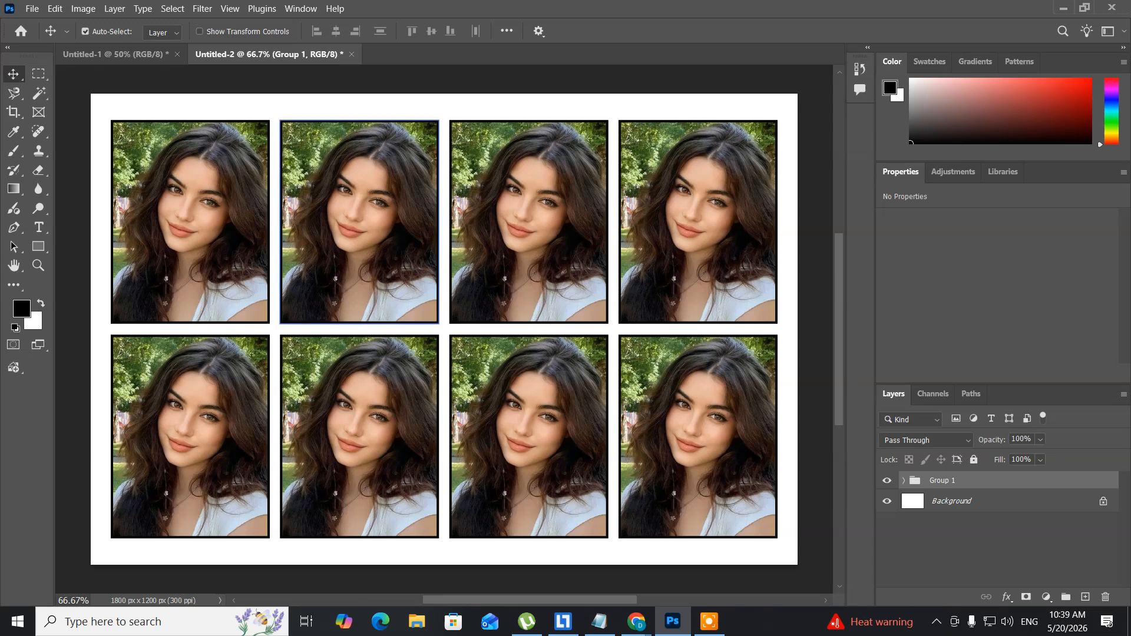
- Save a copy of the sheet to the Desktop as photo in JPEG format, with quality 12 and the Progressive format option
click(32, 10)
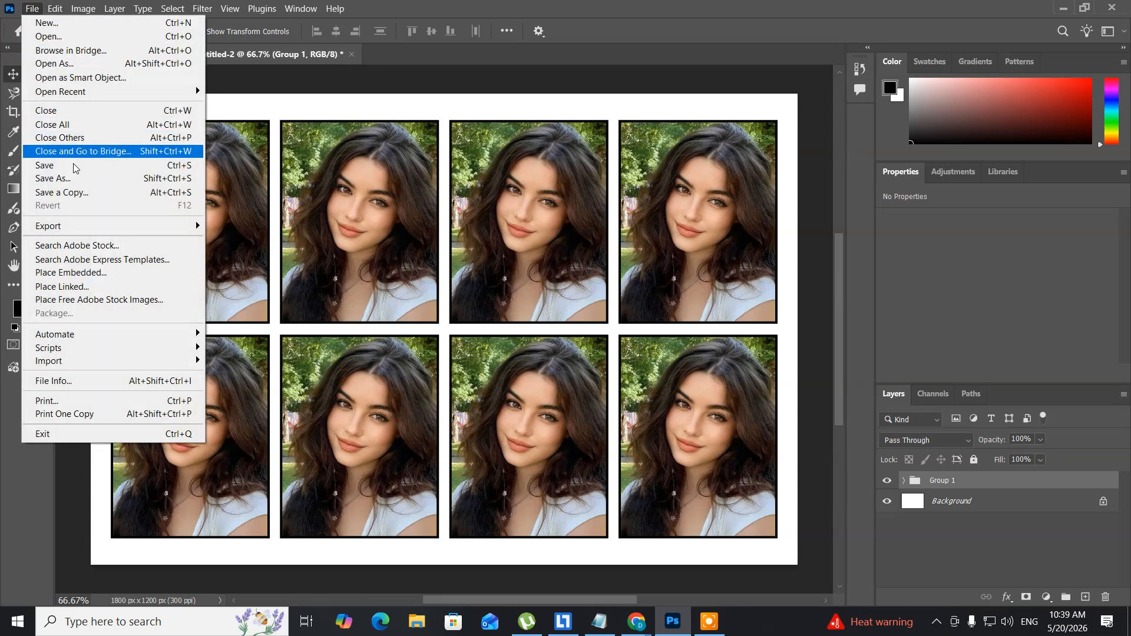
click(71, 192)
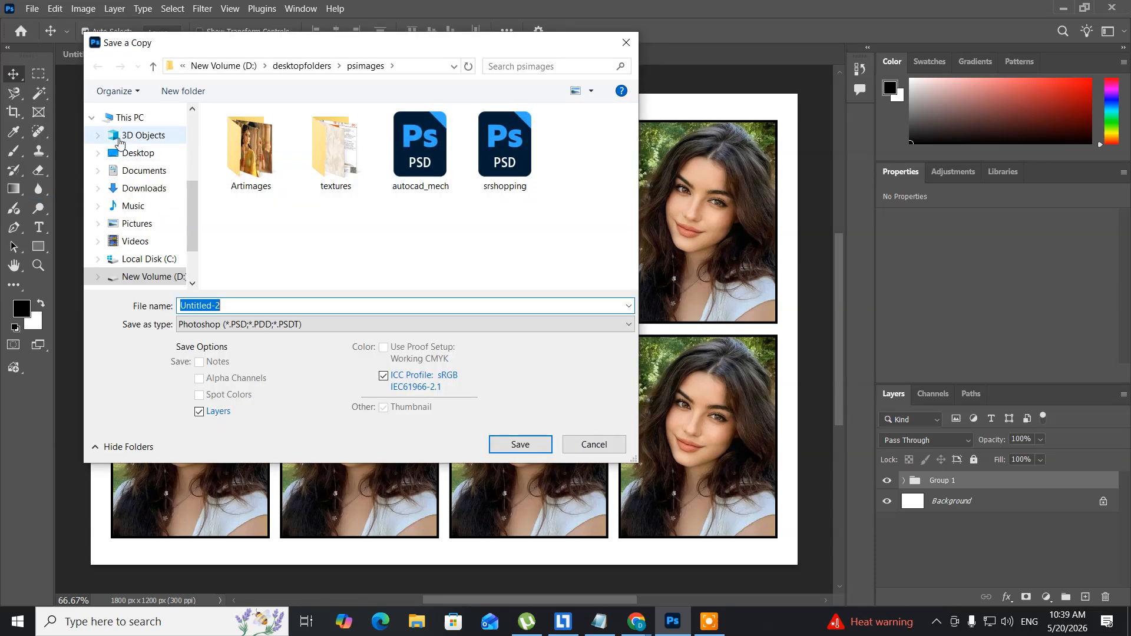
click(117, 154)
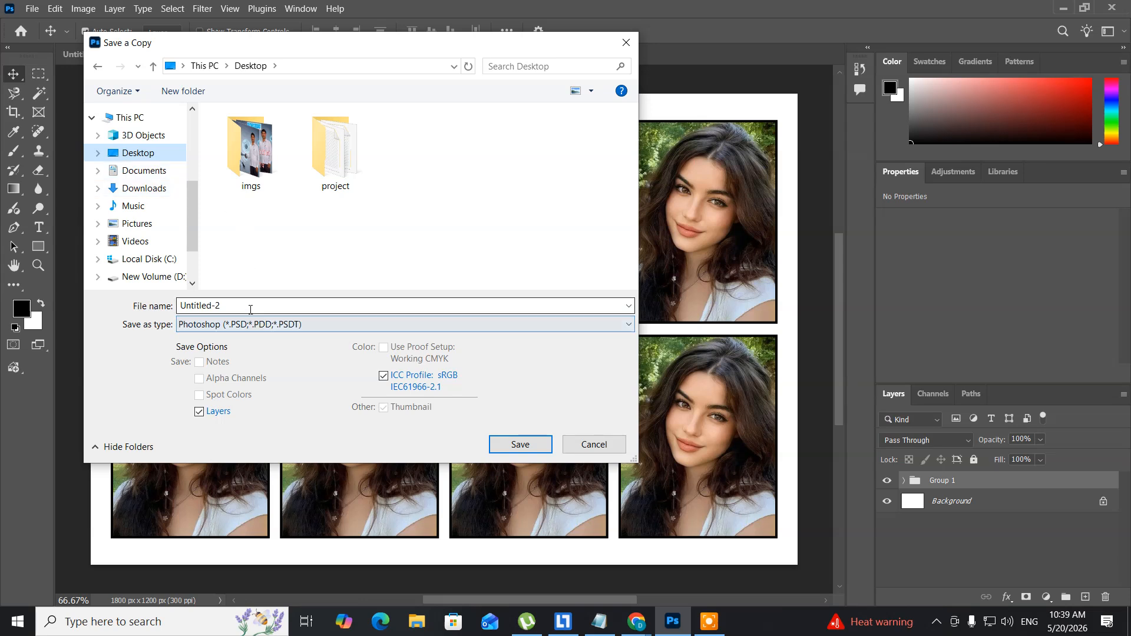
click(240, 306)
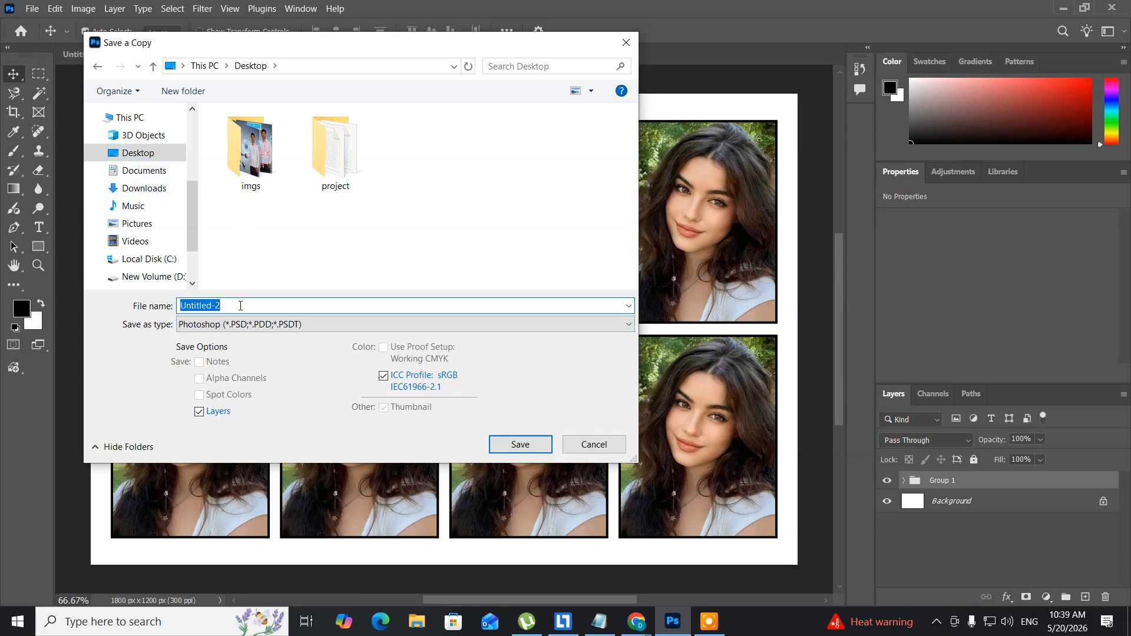
text(photo)
click(346, 324)
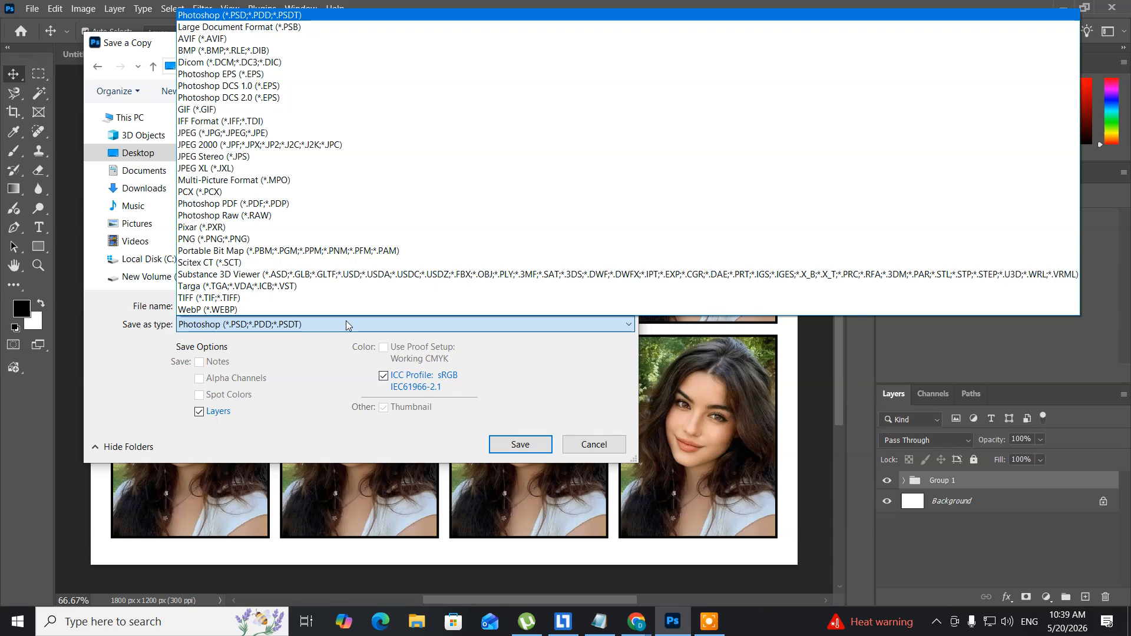
click(324, 132)
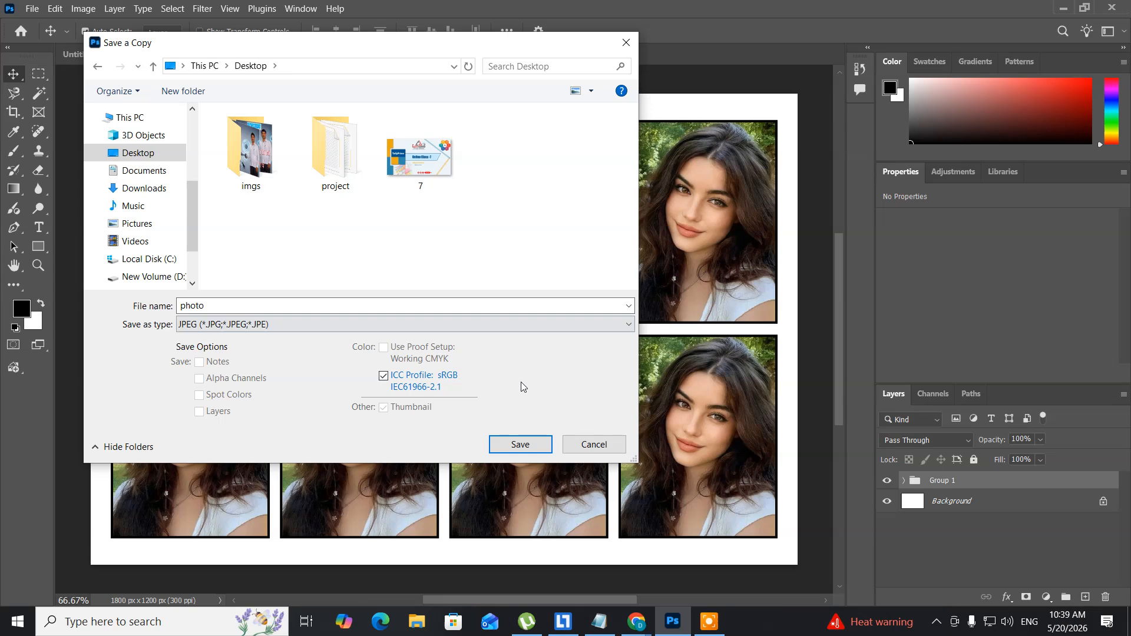
click(520, 442)
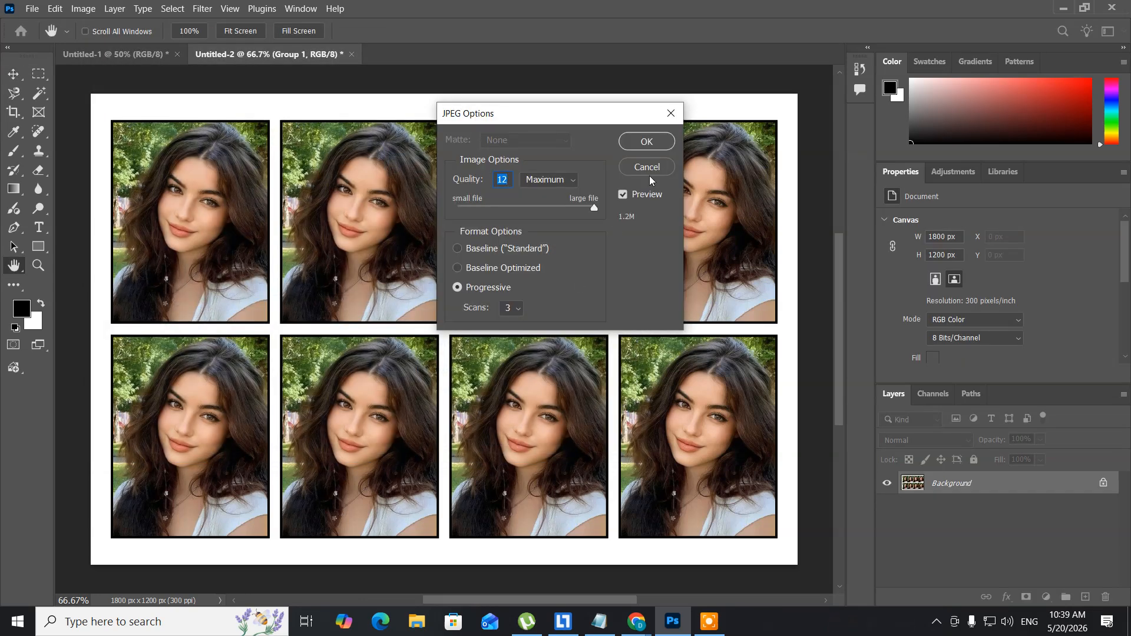
click(636, 141)
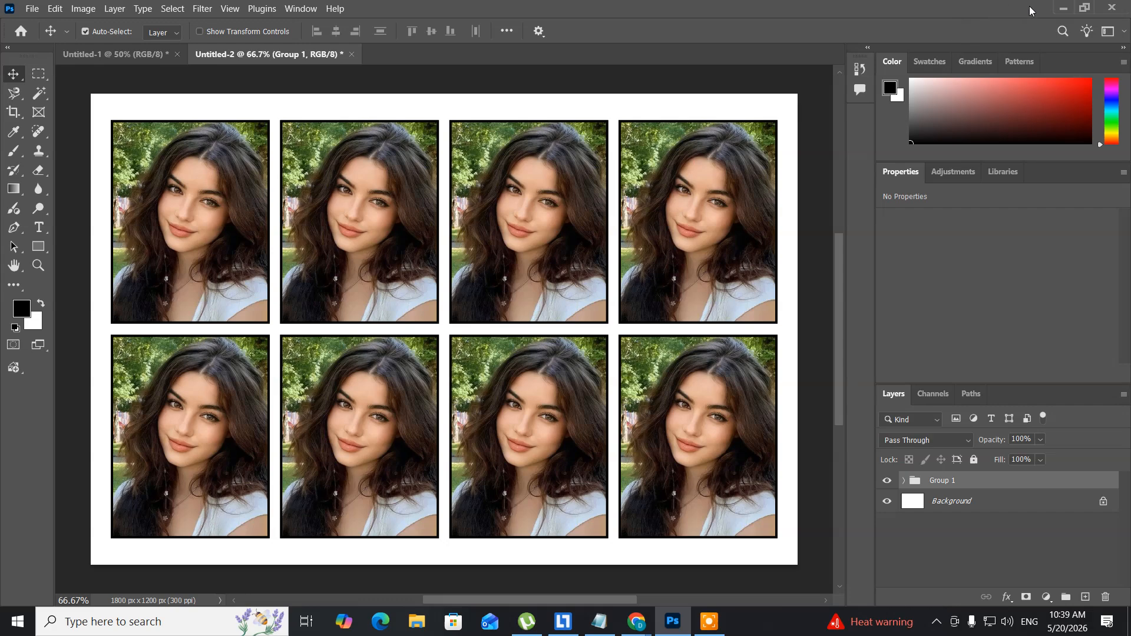
- Open the exported photo image on the Desktop to check it, close it and permanently delete the file
click(1061, 11)
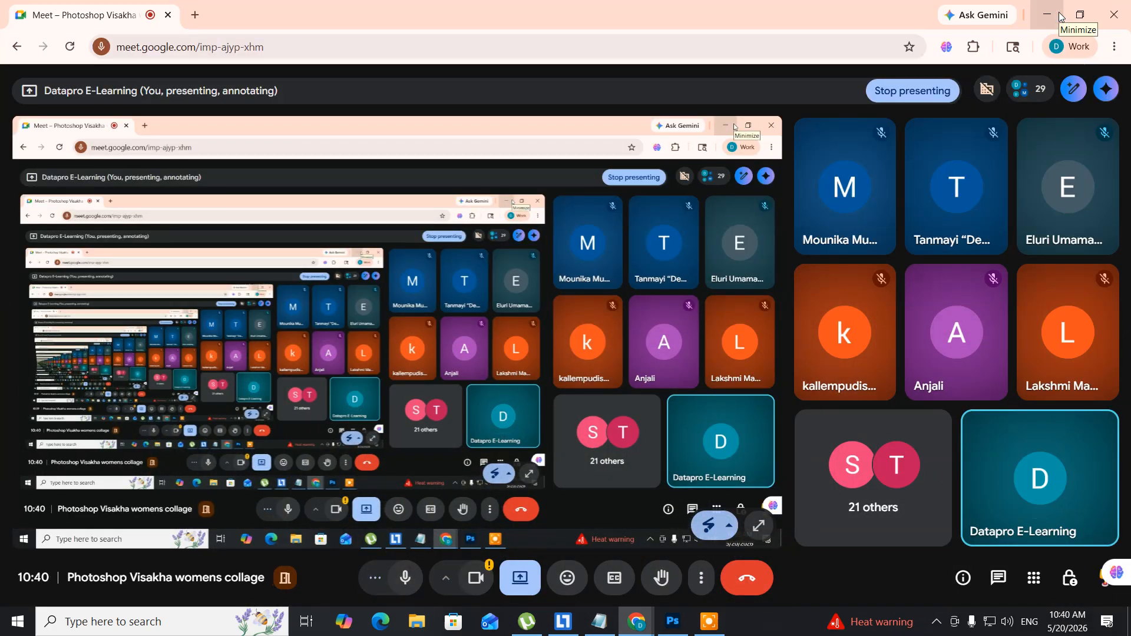
click(1052, 15)
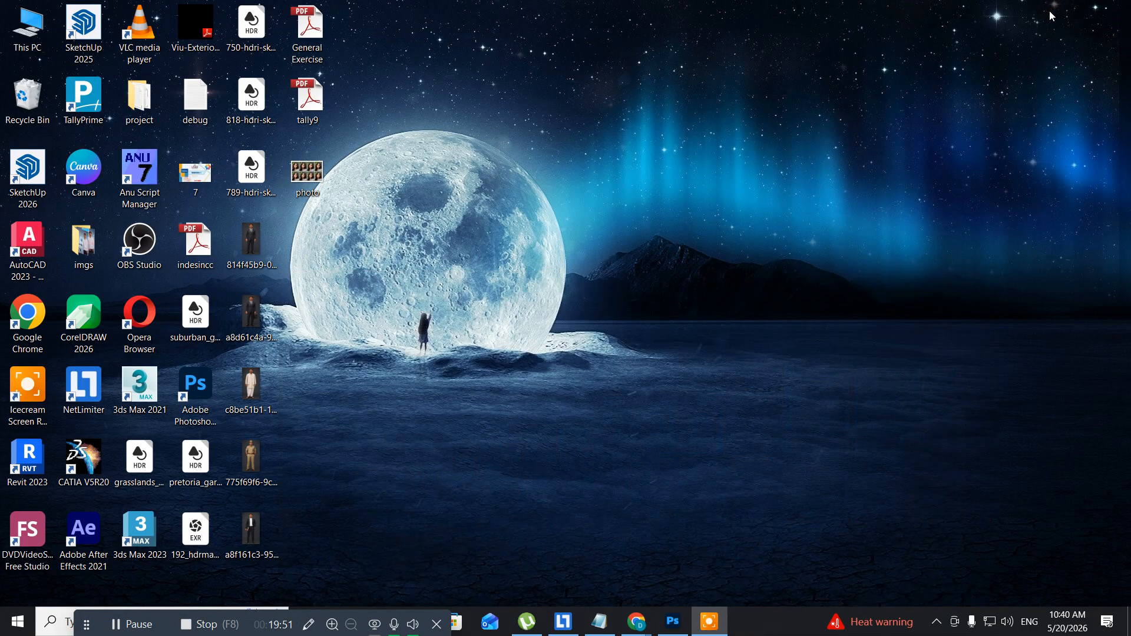
double_click(324, 172)
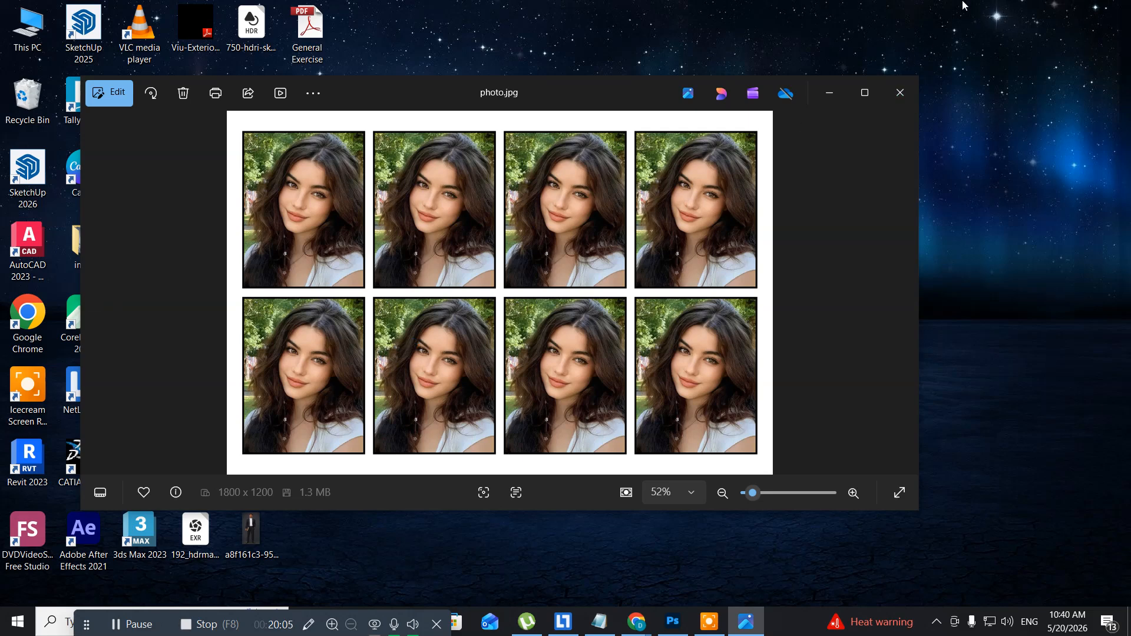
click(897, 91)
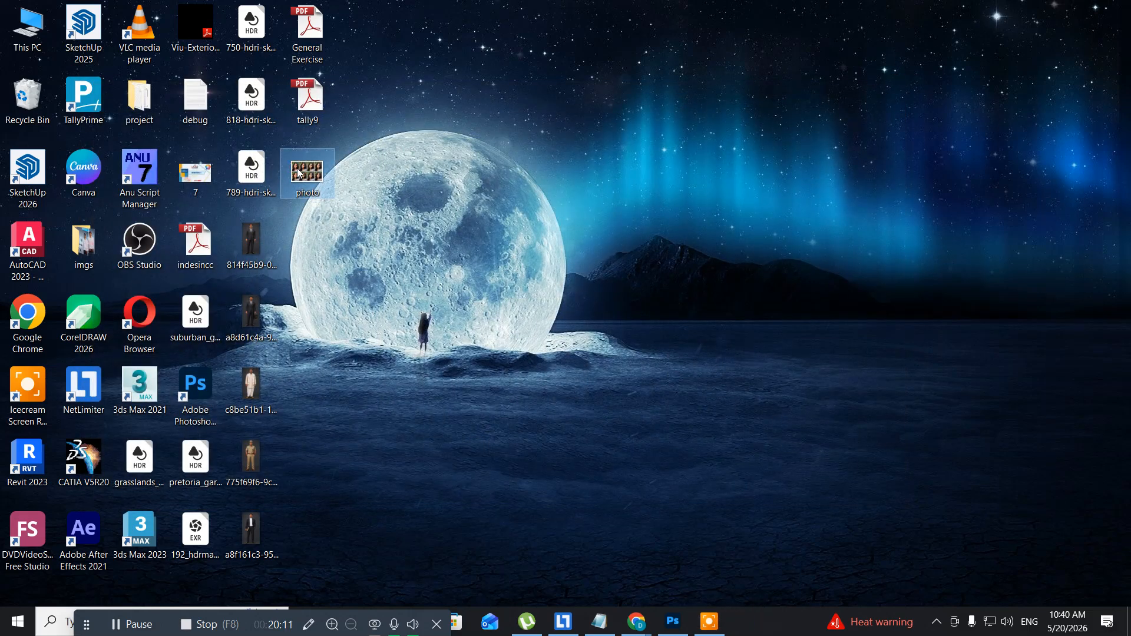
key(shift+Delete)
key(Return)
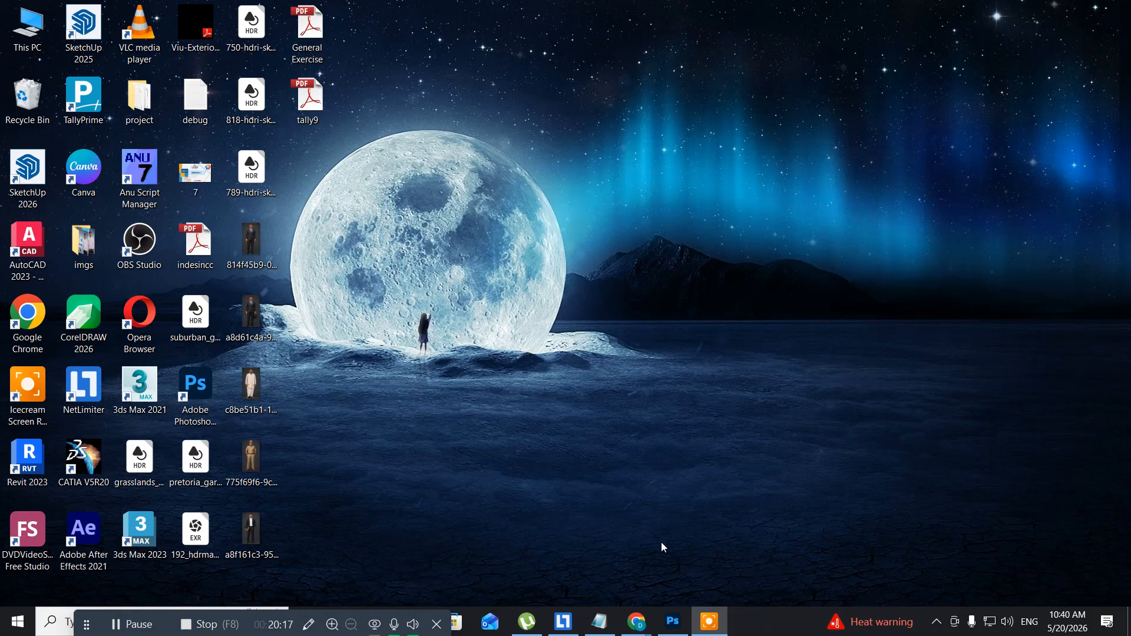
- Switch back to Photoshop and close the Untitled-2 document without saving it
click(657, 623)
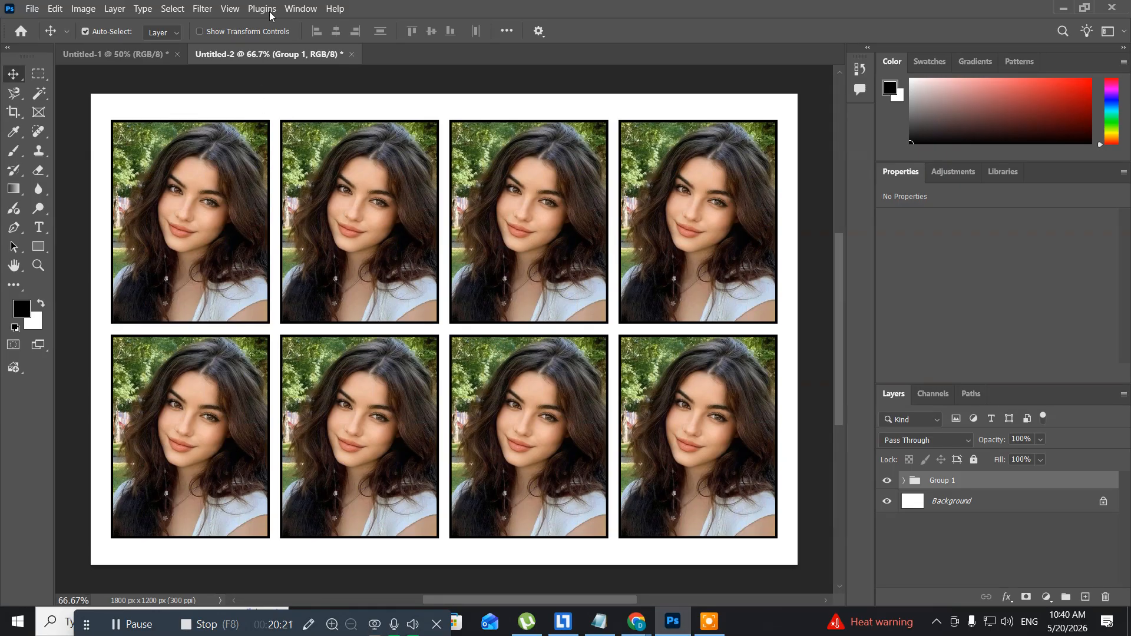
click(352, 55)
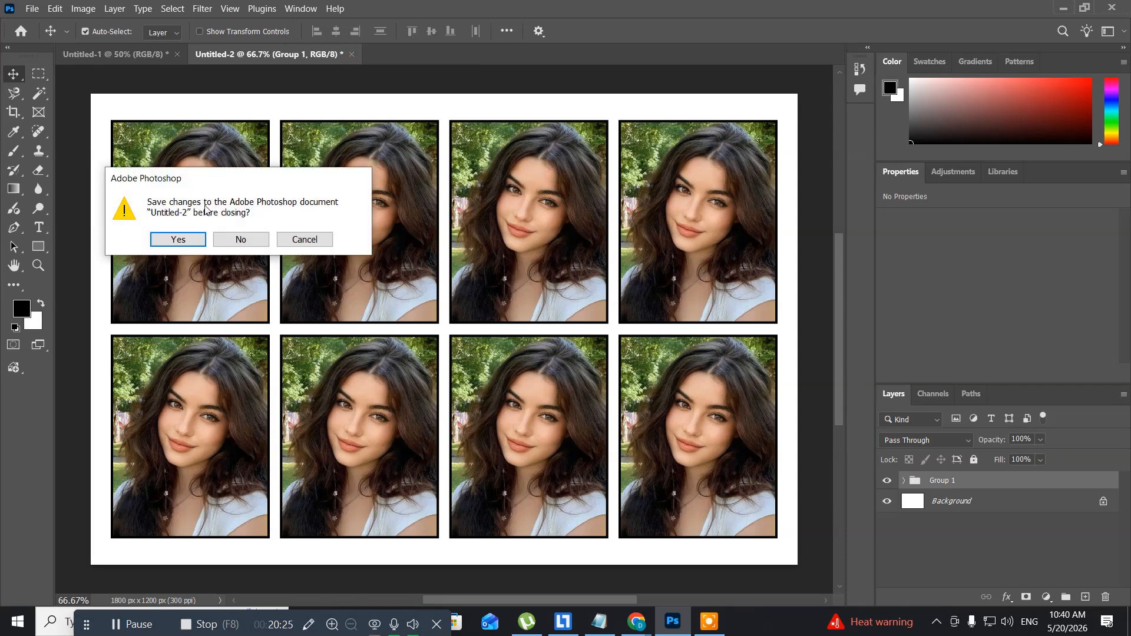
click(240, 242)
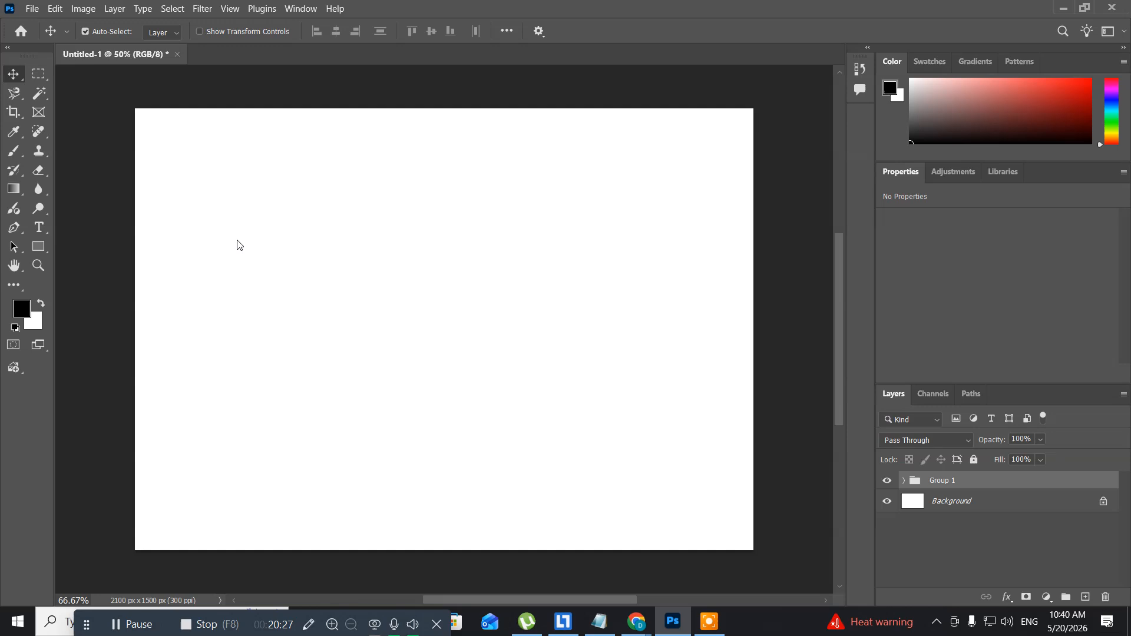
click(30, 11)
click(36, 37)
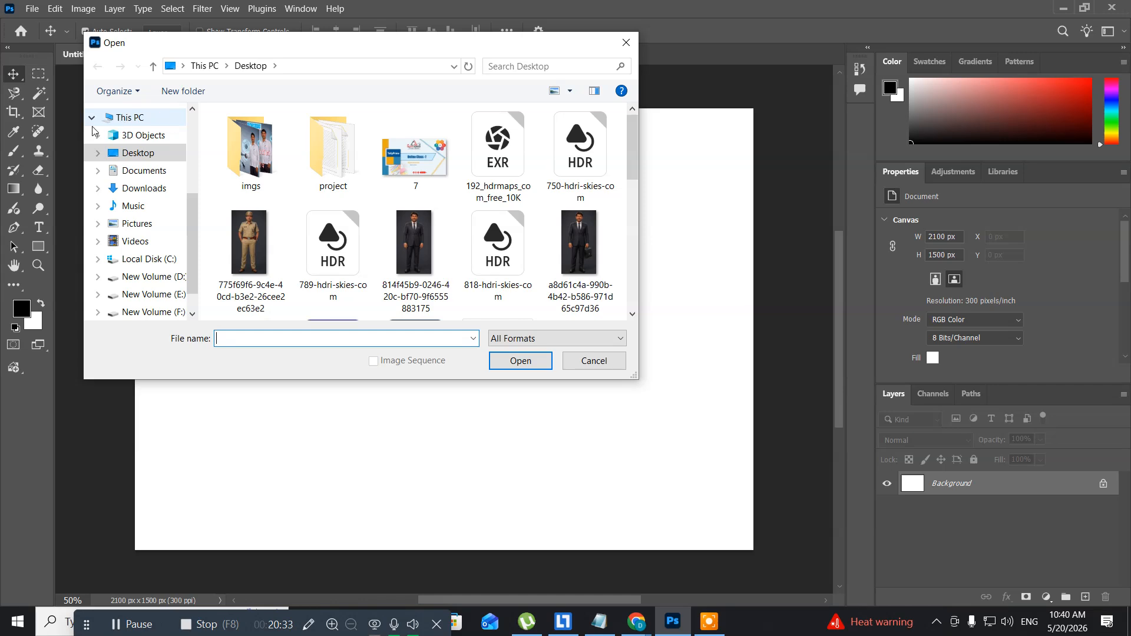
scroll(139, 229, up, 3)
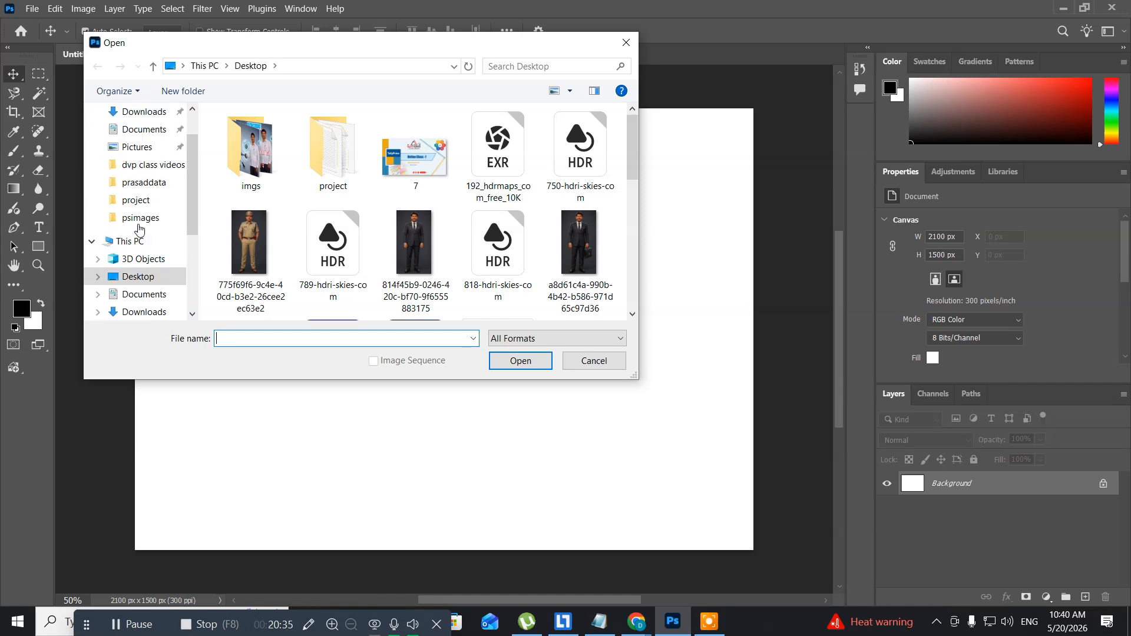
click(144, 214)
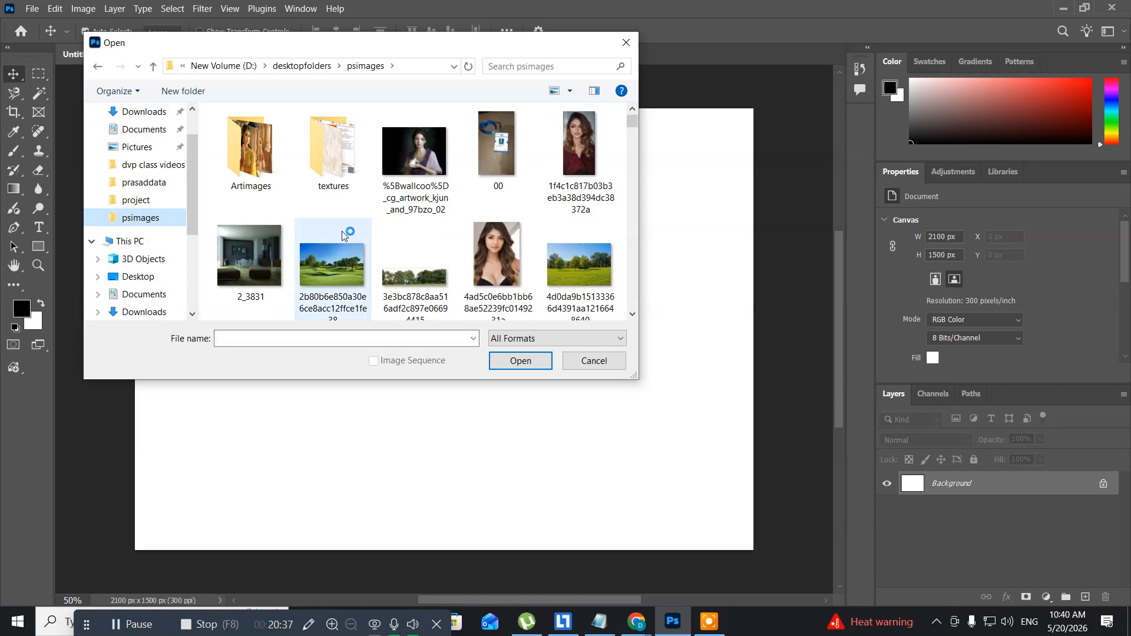
scroll(351, 232, down, 3)
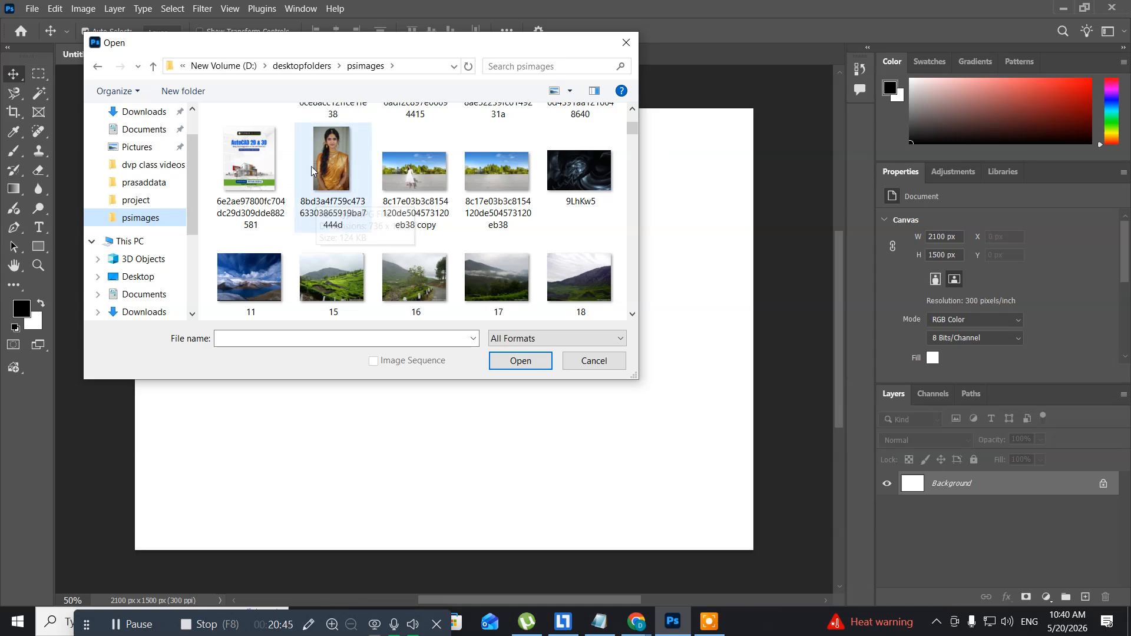
click(327, 169)
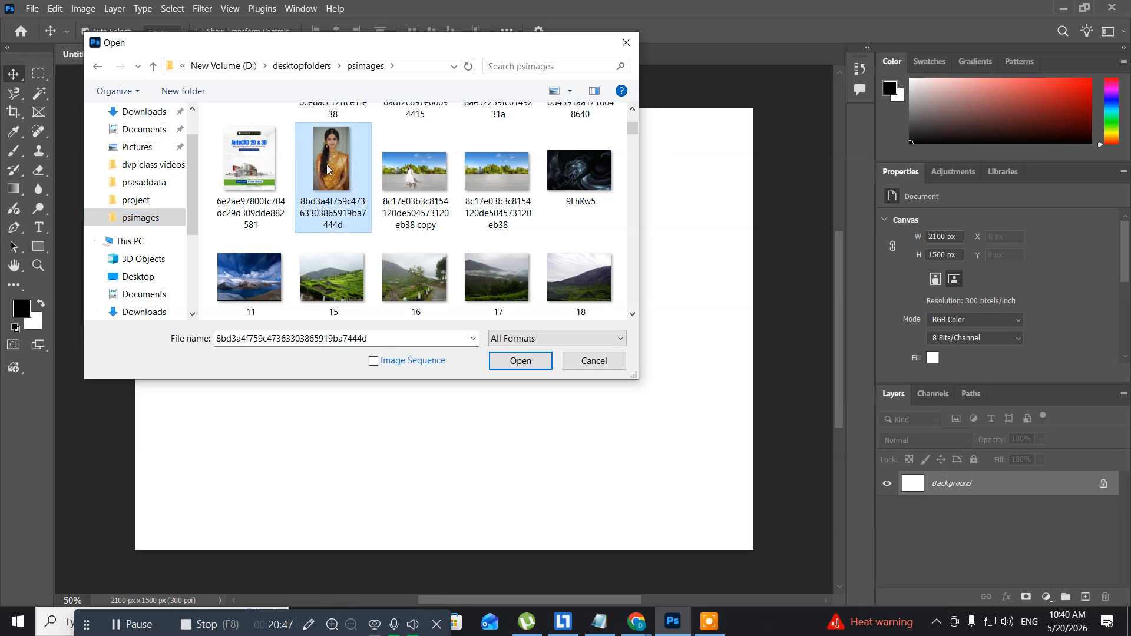
double_click(327, 169)
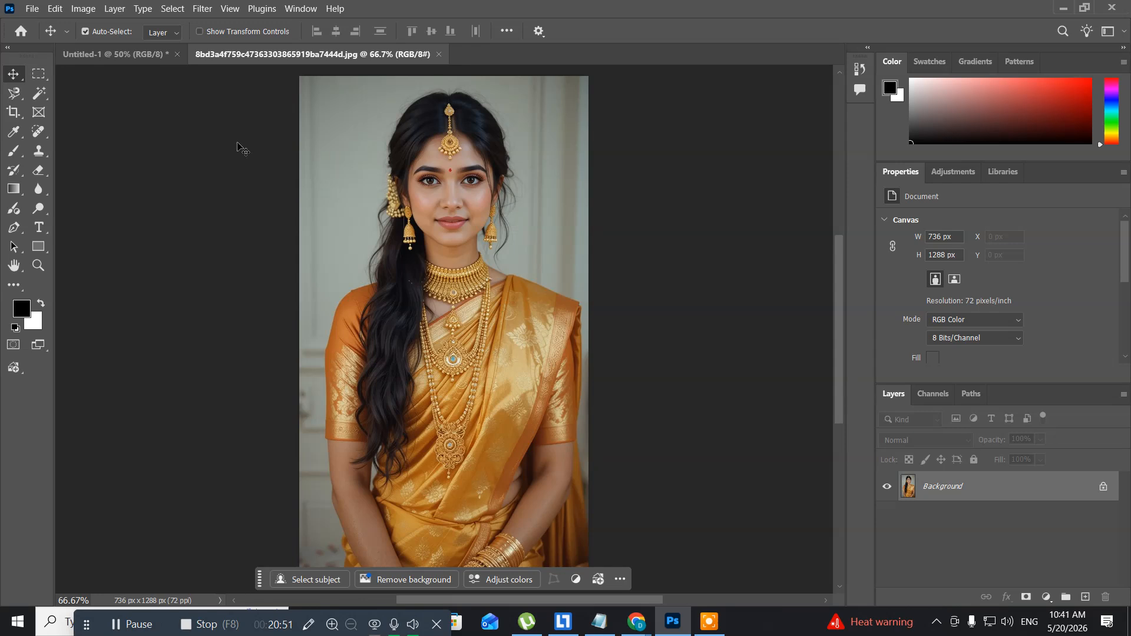
- Frame the woman's head and neck with a 3.5 × 4.5 cm, 300 px/in crop, about 395 × 508 px
click(8, 110)
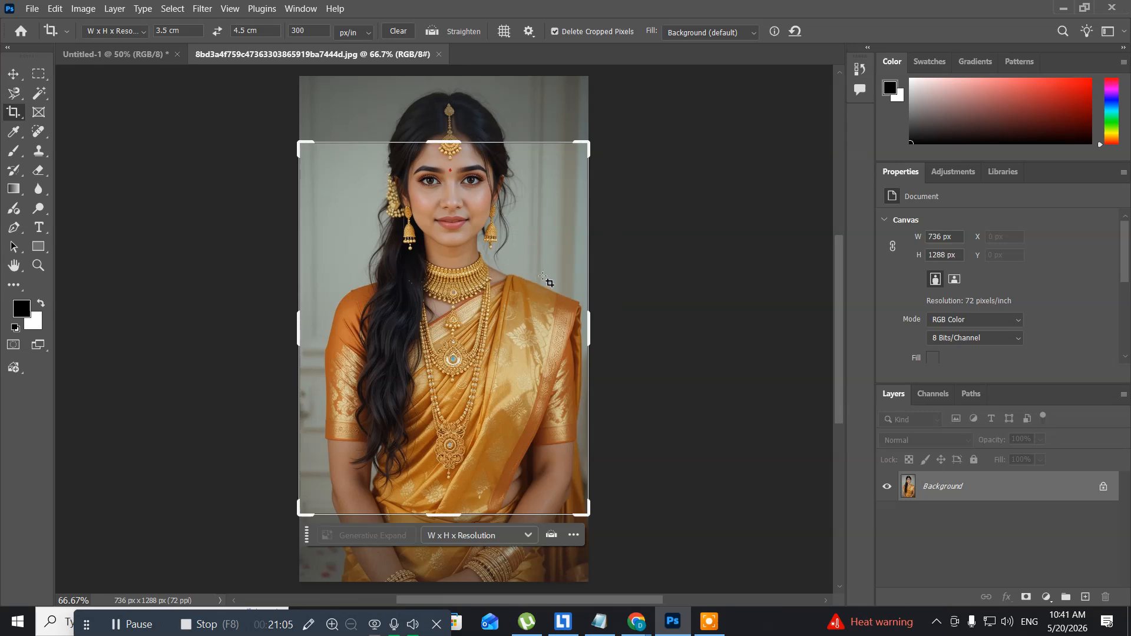
drag(543, 276, 326, 87)
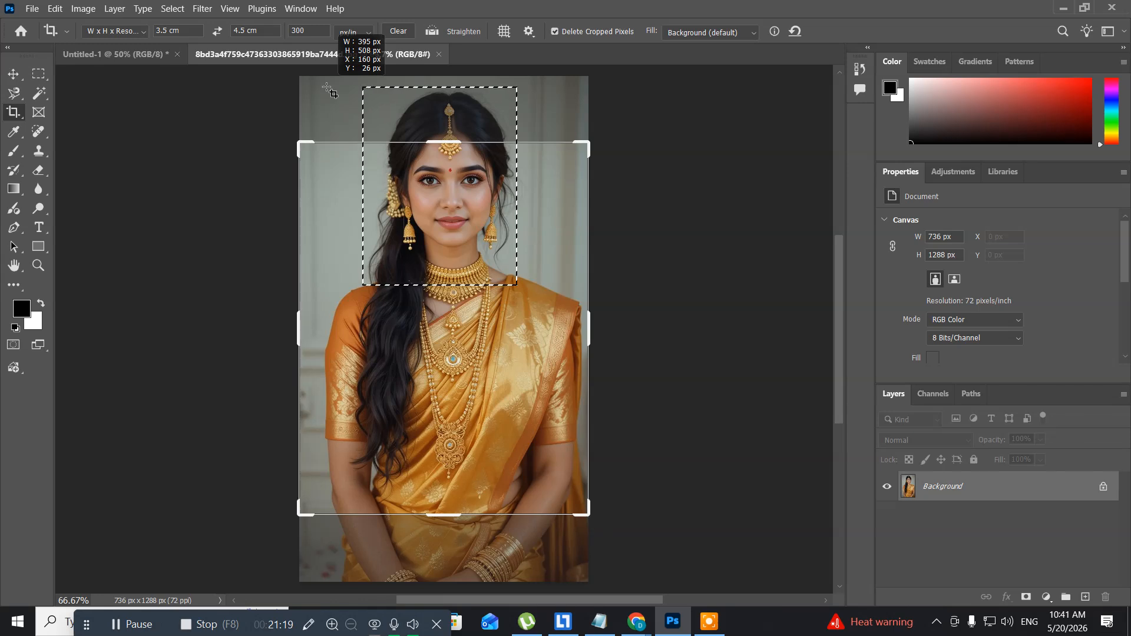
drag(328, 87, 327, 87)
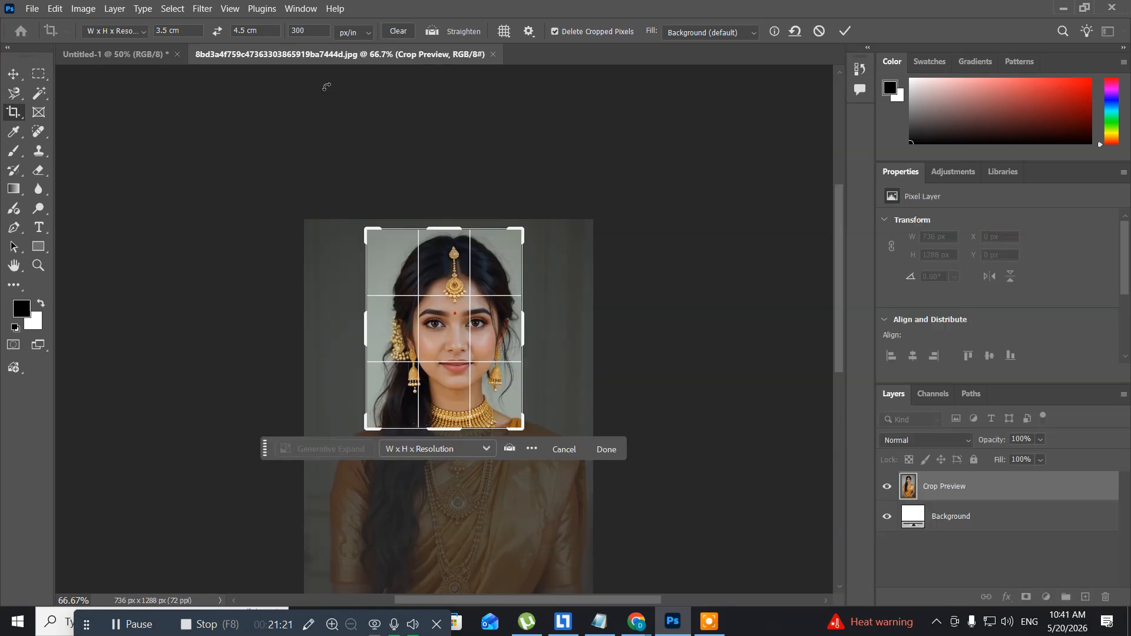
- Try nudging the portrait to the right within the crop frame, and move it back by the same amount
key(Right)
key(Right)
key(Right)
key(Right)
key(Right)
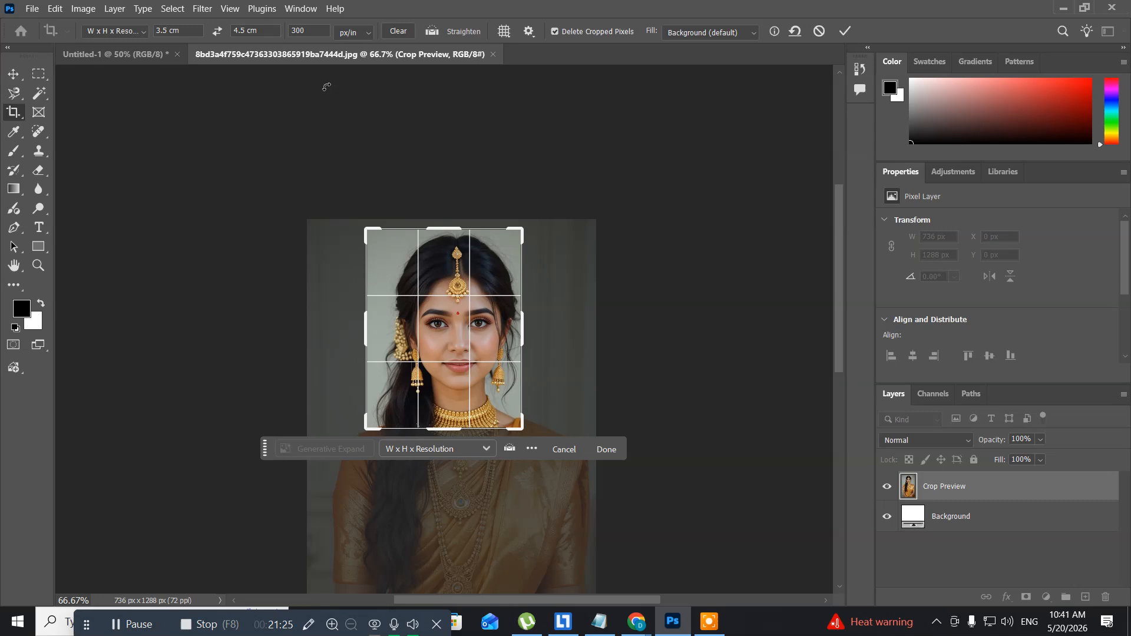
key(Left)
key(Left)
key(Left)
key(Left)
key(Left)
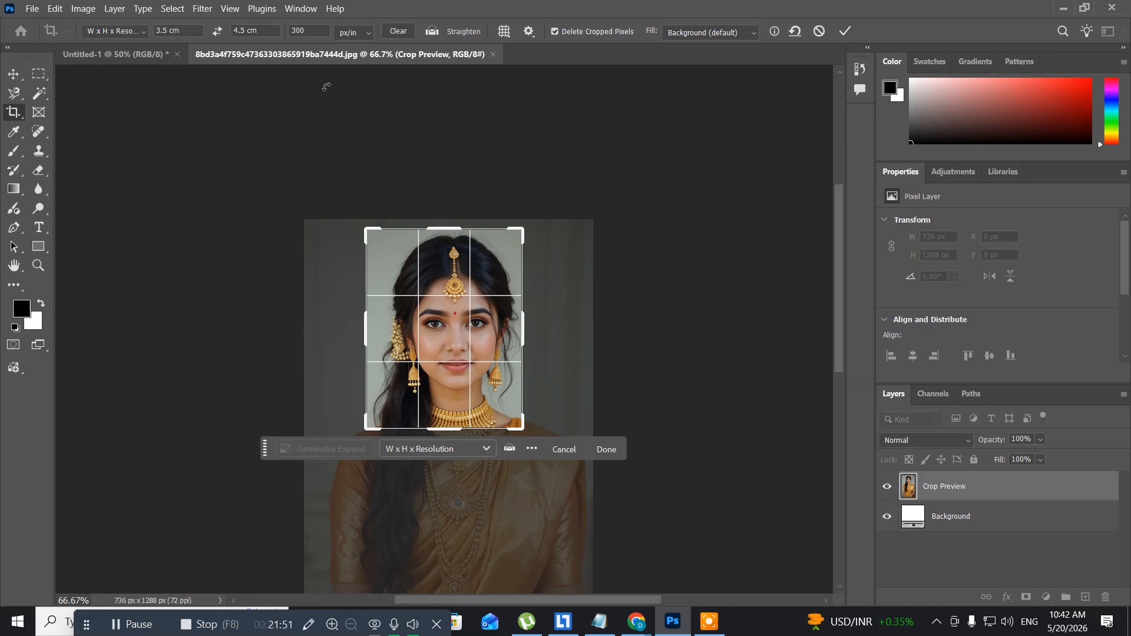
- Apply the crop and convert the locked Background into a regular layer named Layer 0
key(Return)
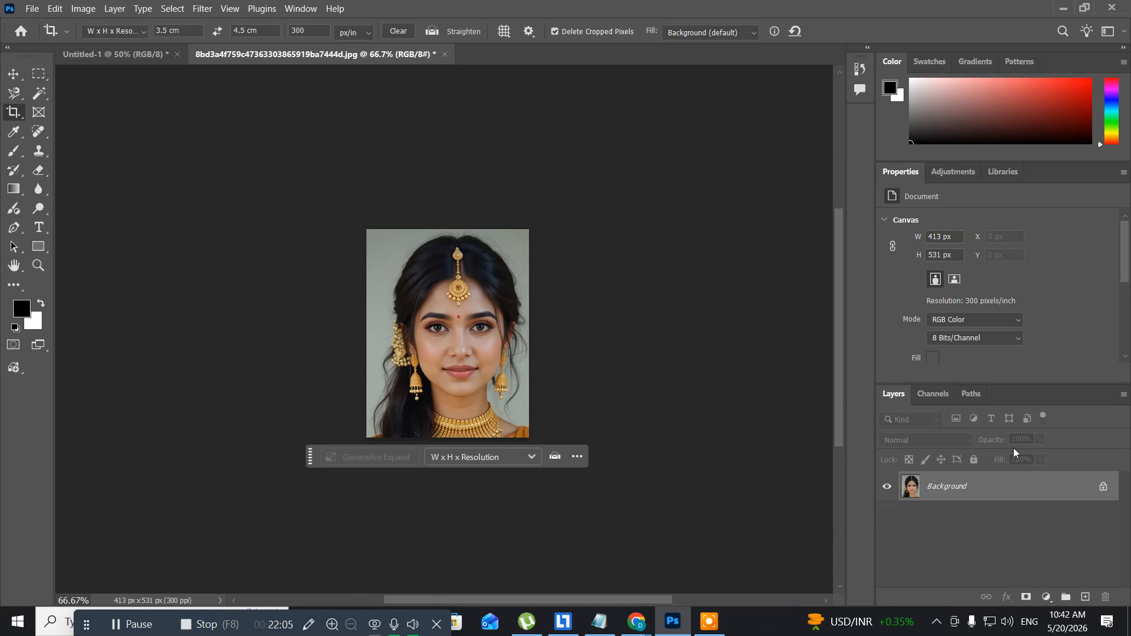
double_click(1099, 486)
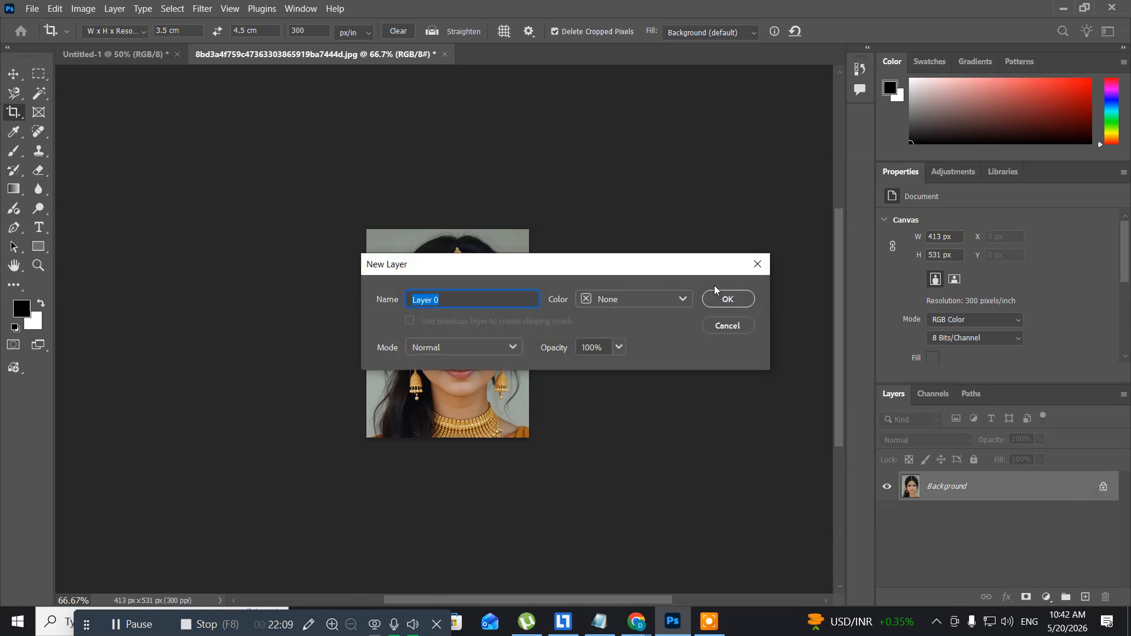
click(711, 302)
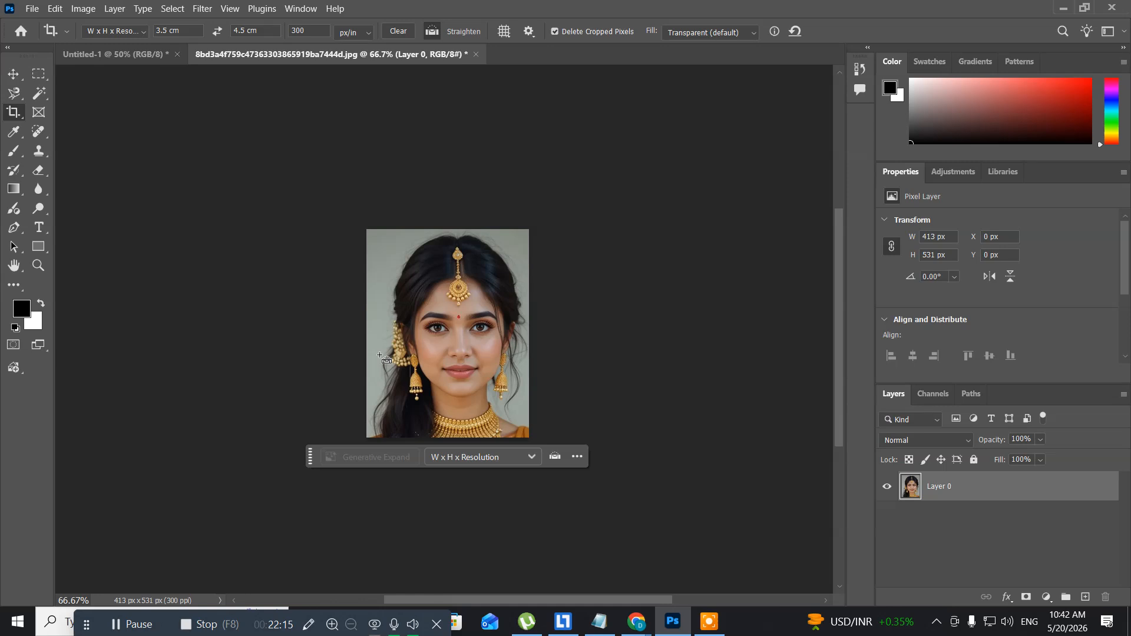
key(ctrl+t)
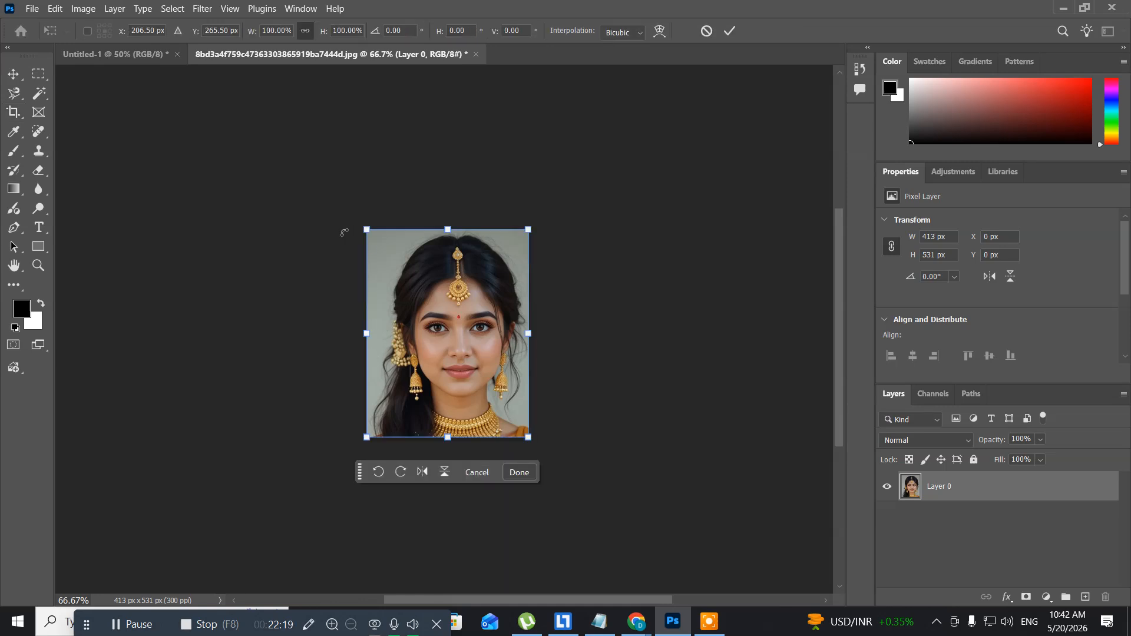
drag(364, 227, 369, 231)
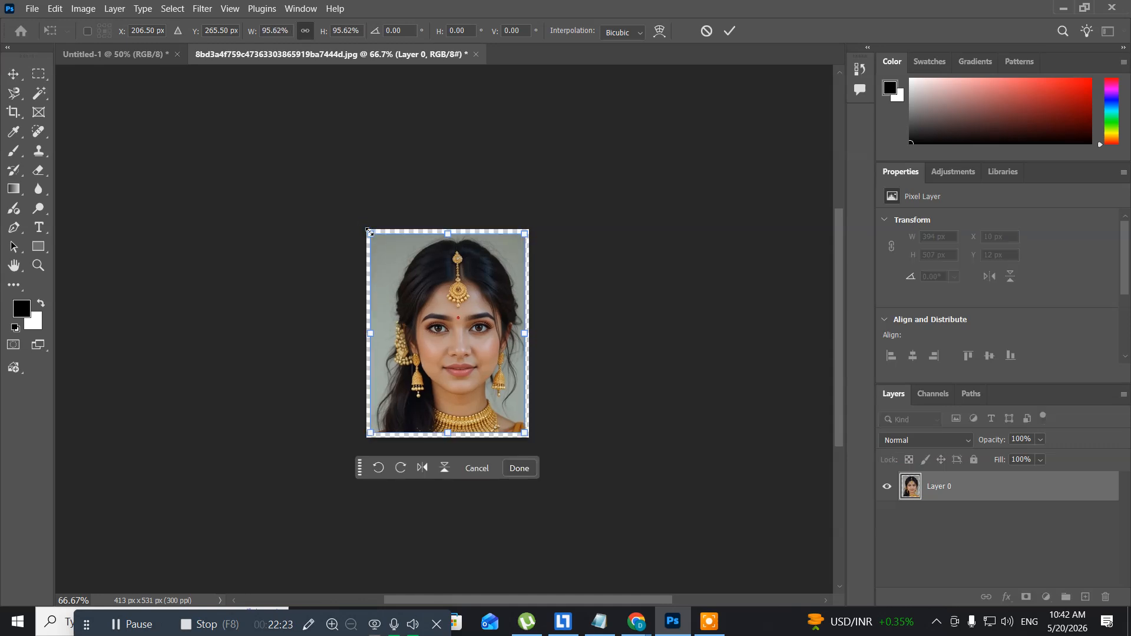
key(c)
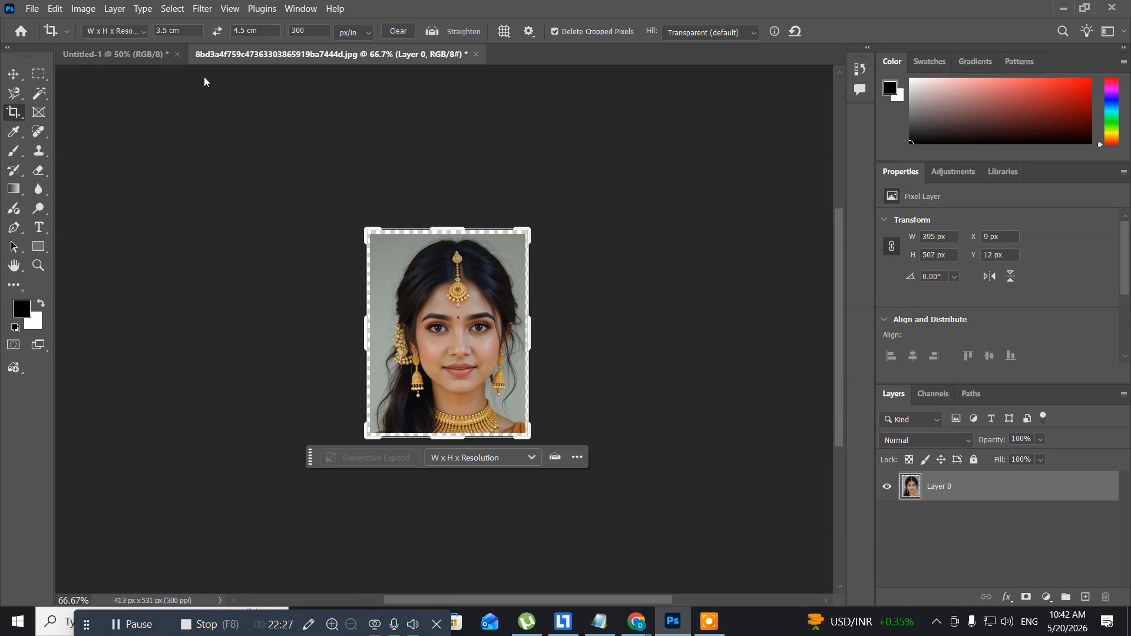
click(54, 9)
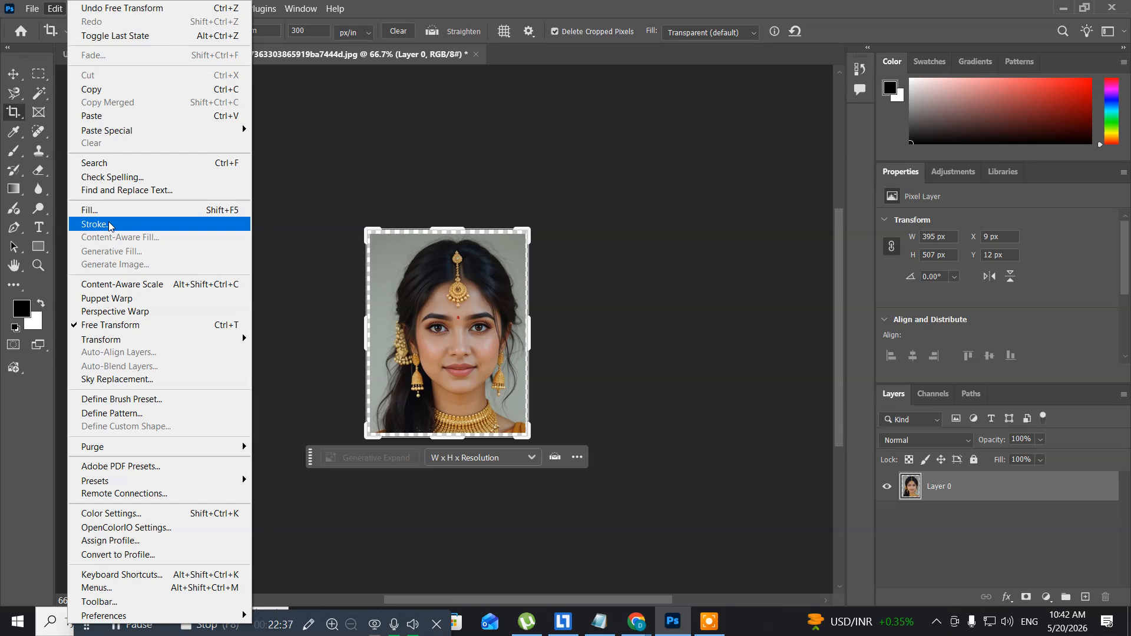
click(450, 9)
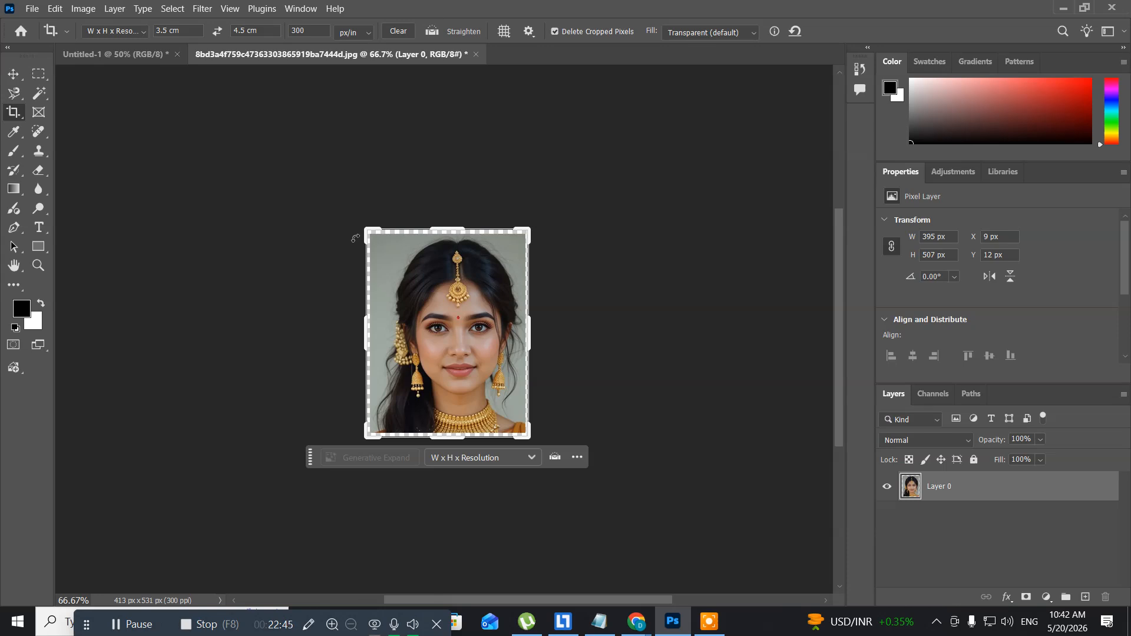
key(ctrl+z)
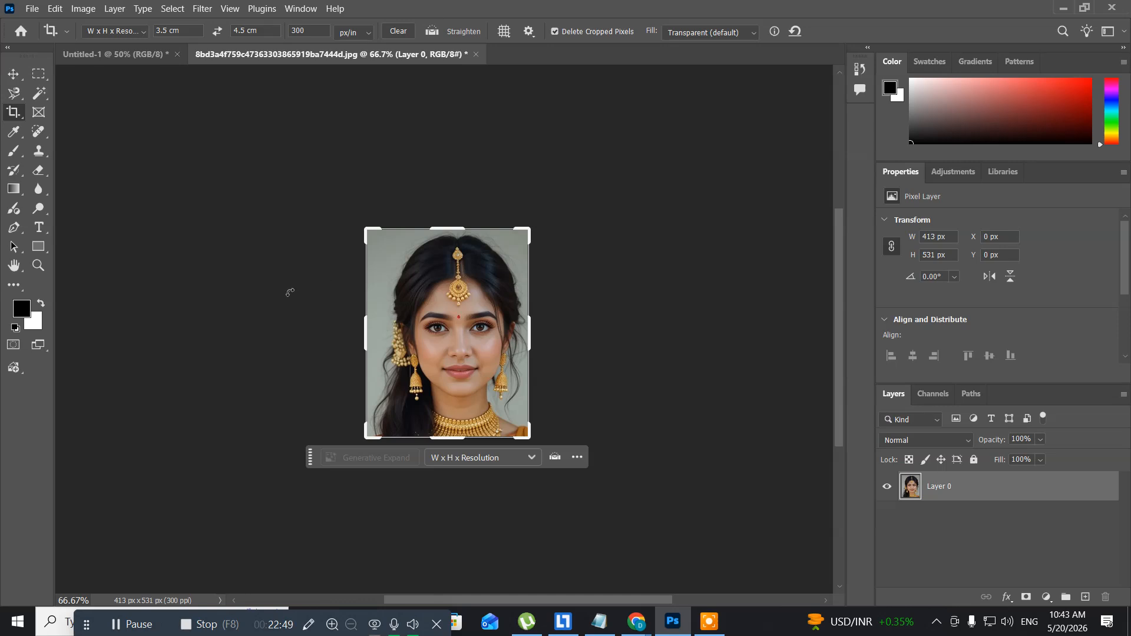
- Scale the portrait layer down about its centre to about 96.25%, leaving a thin transparent margin on all sides
key(ctrl+t)
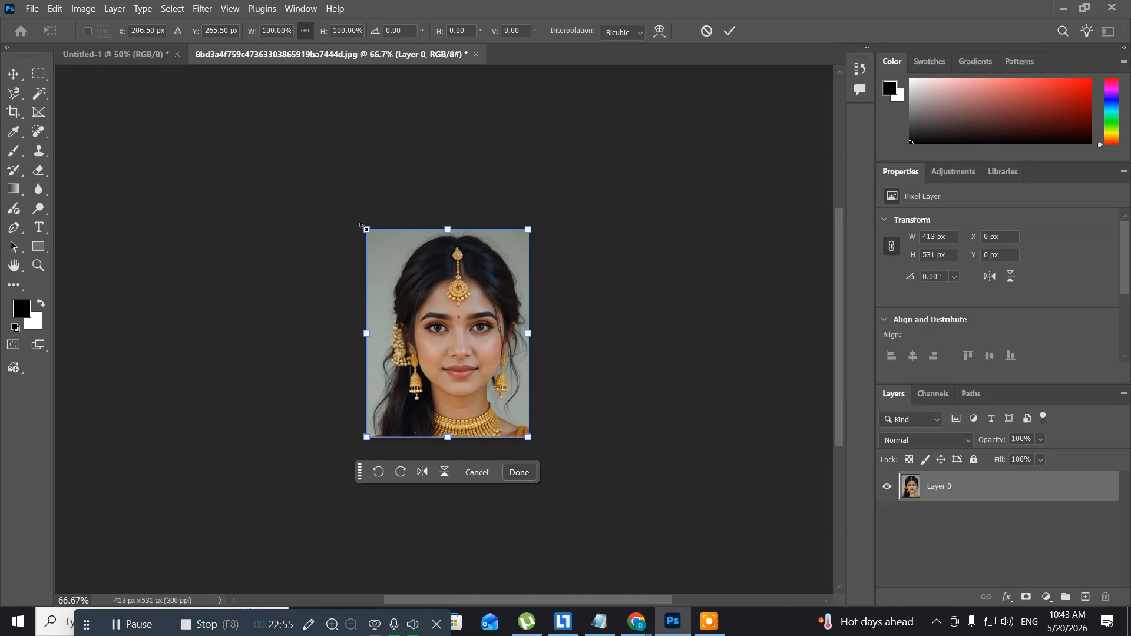
drag(364, 228, 365, 229)
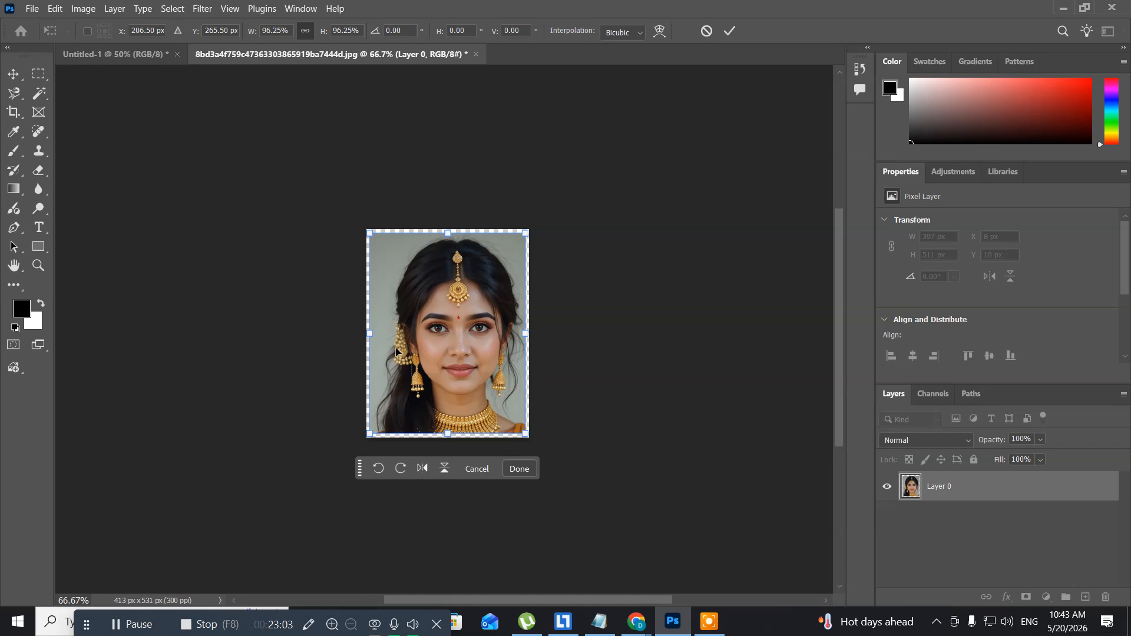
key(c)
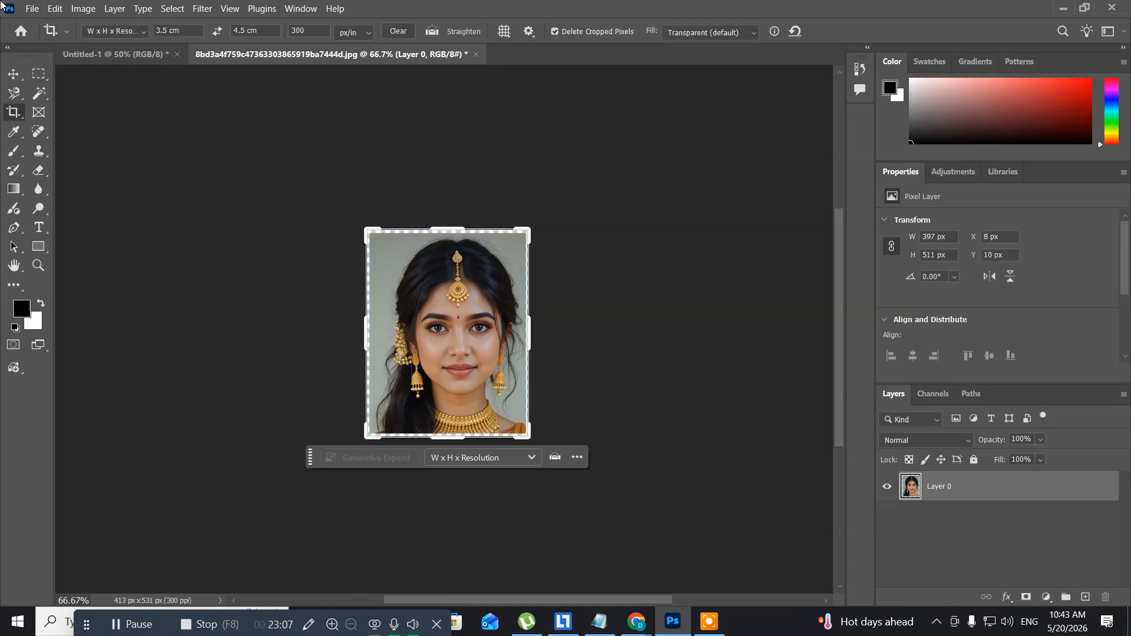
- Add a 6 px bright red (fd0101) stroke inside the edge of the portrait layer, with Normal mode and 100% opacity
click(55, 10)
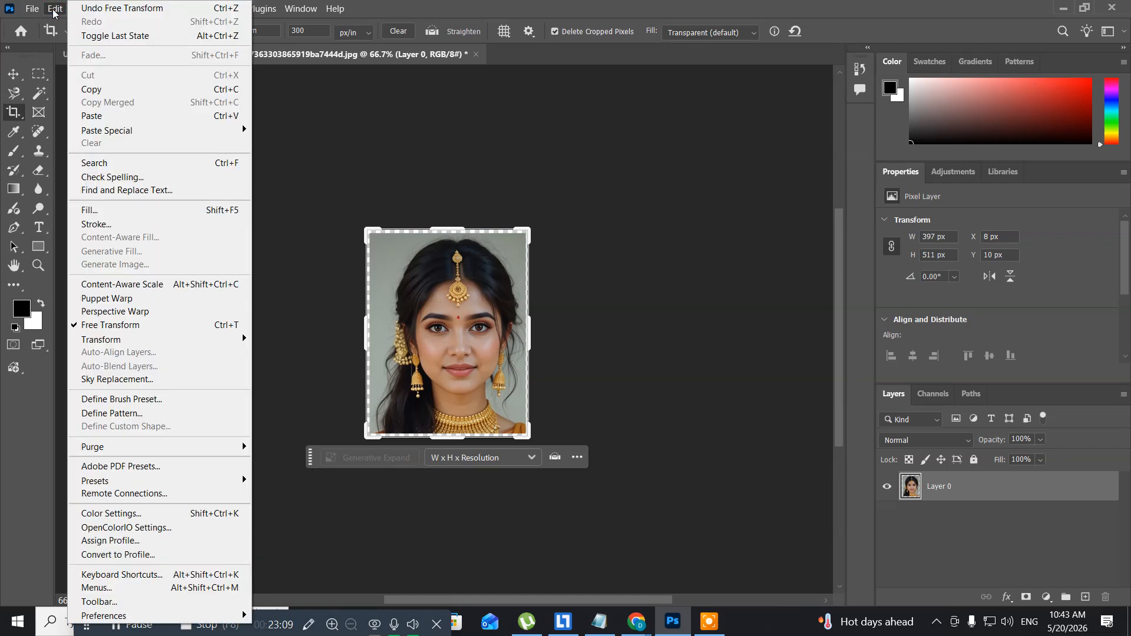
click(99, 226)
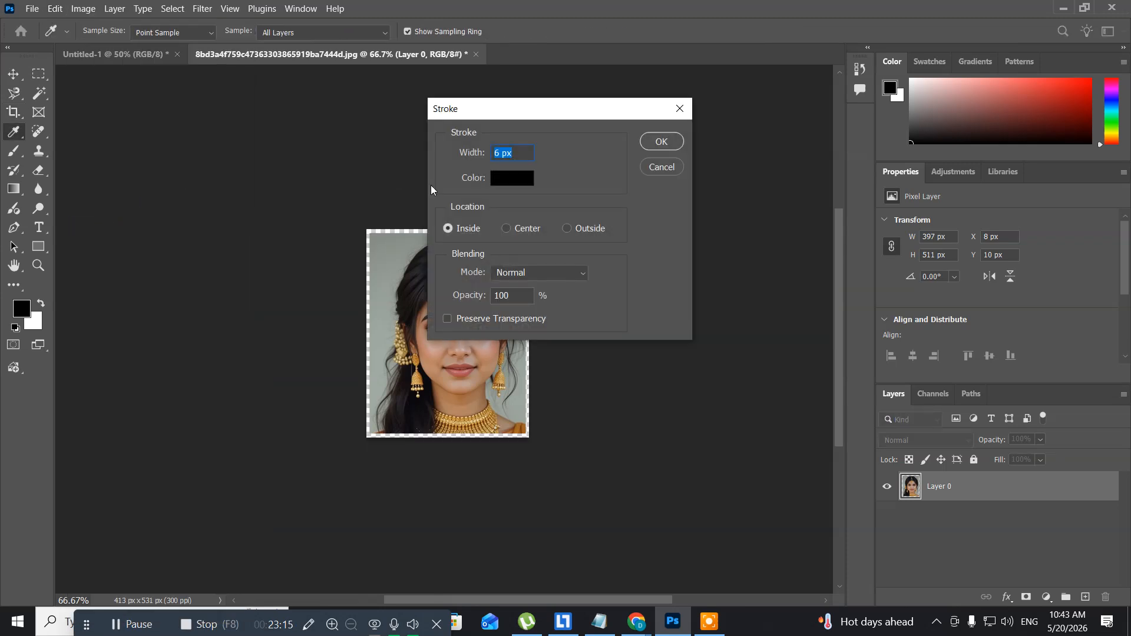
click(526, 179)
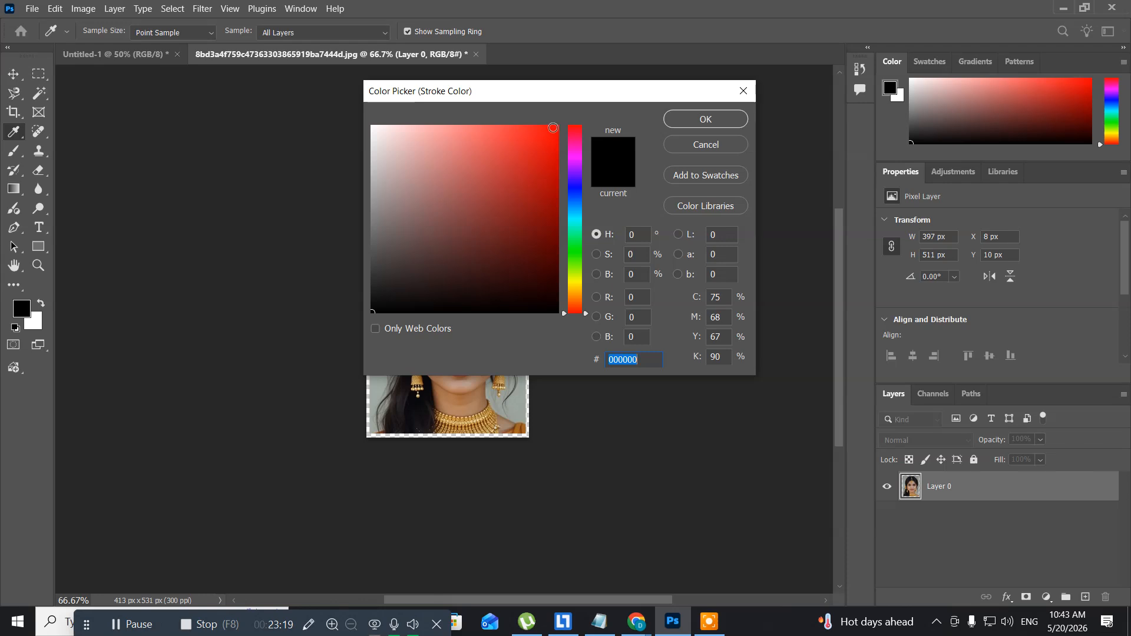
click(557, 128)
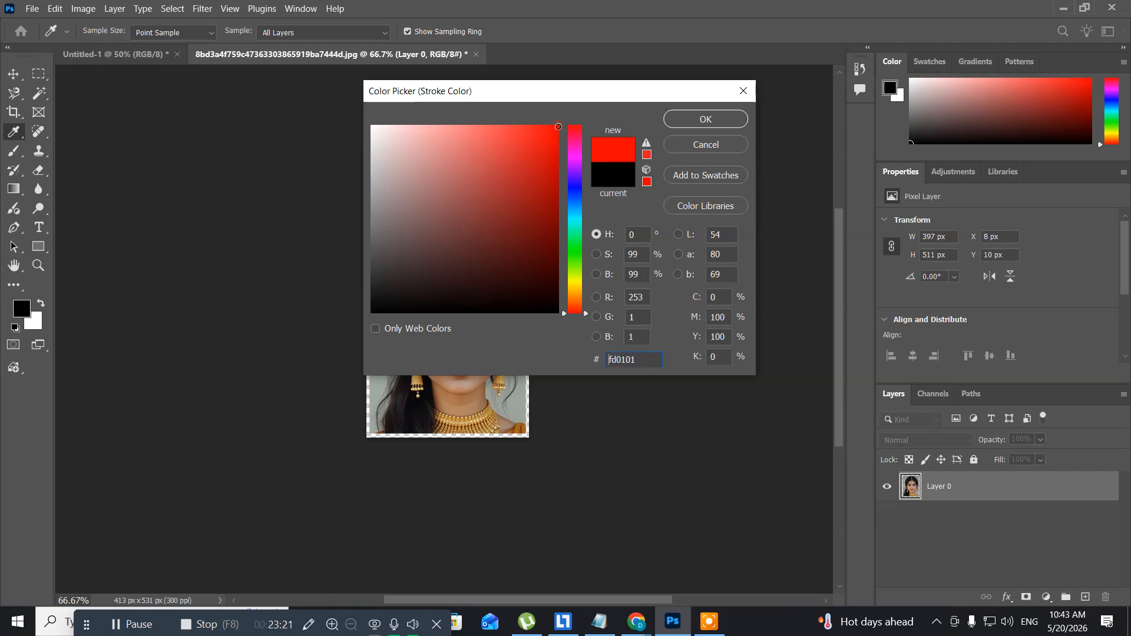
click(686, 120)
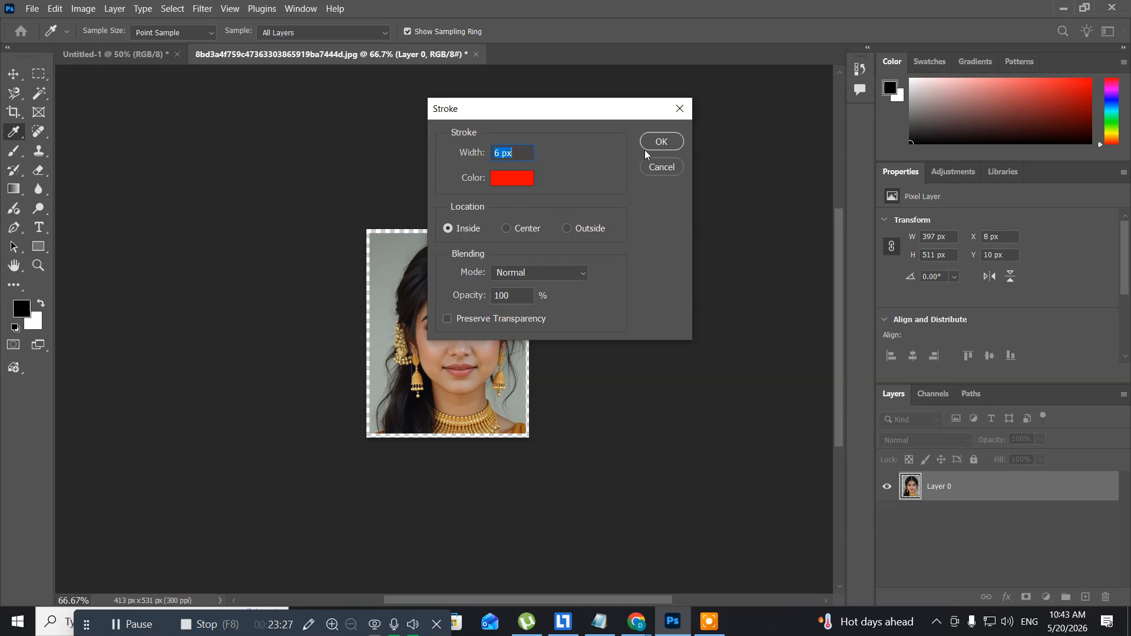
click(660, 141)
key(c)
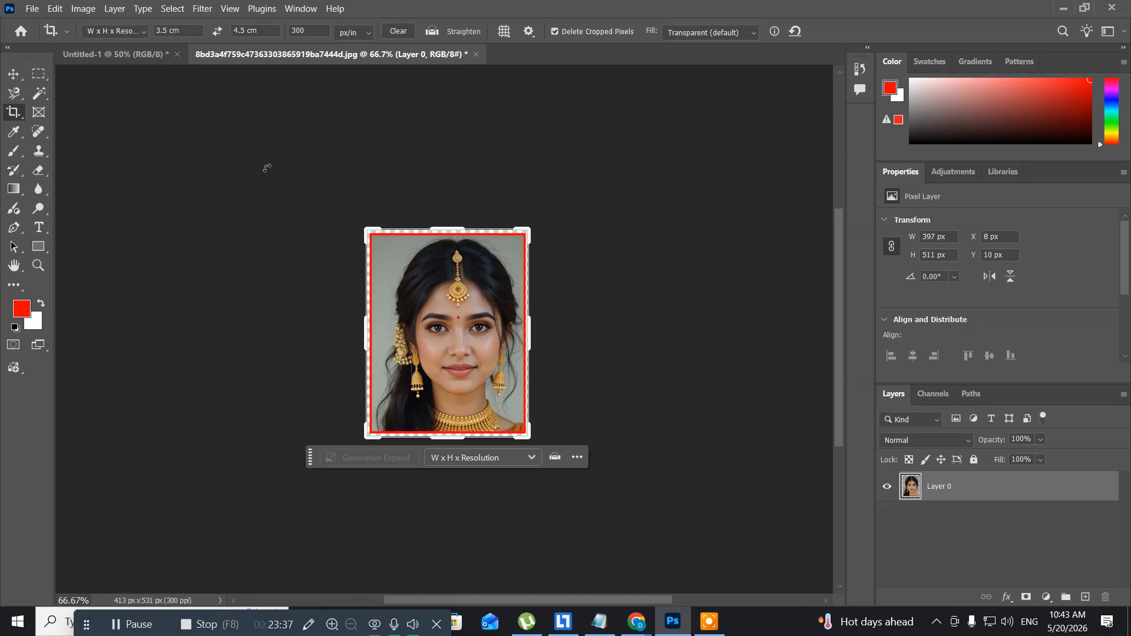
- Create a new document from the Landscape, 6 x 4 photo preset at 300 ppi
click(33, 9)
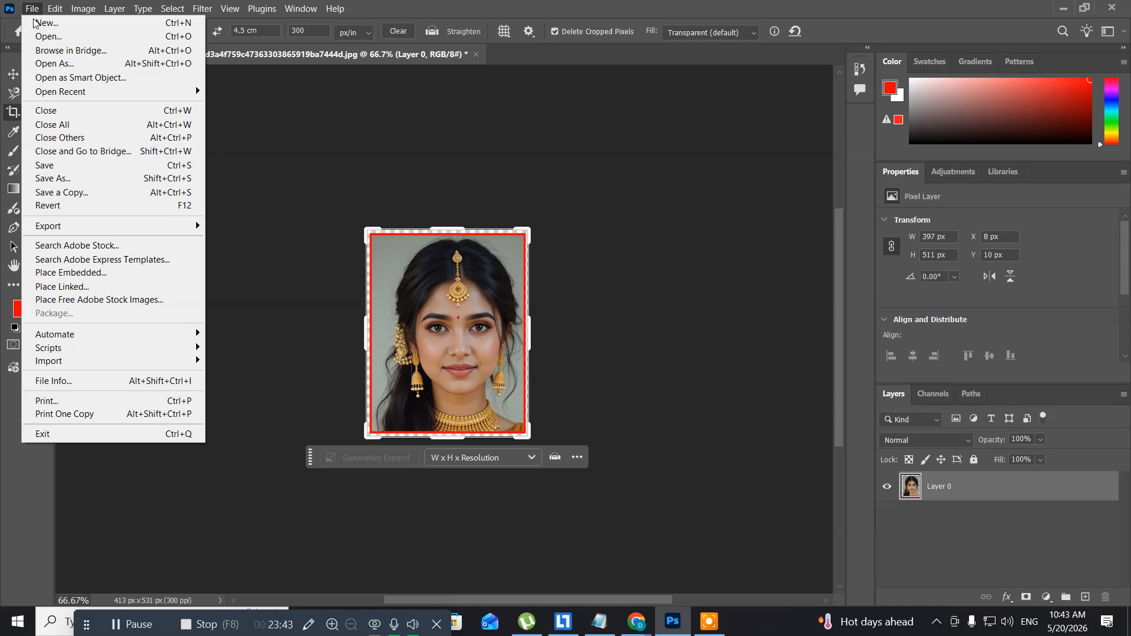
click(38, 24)
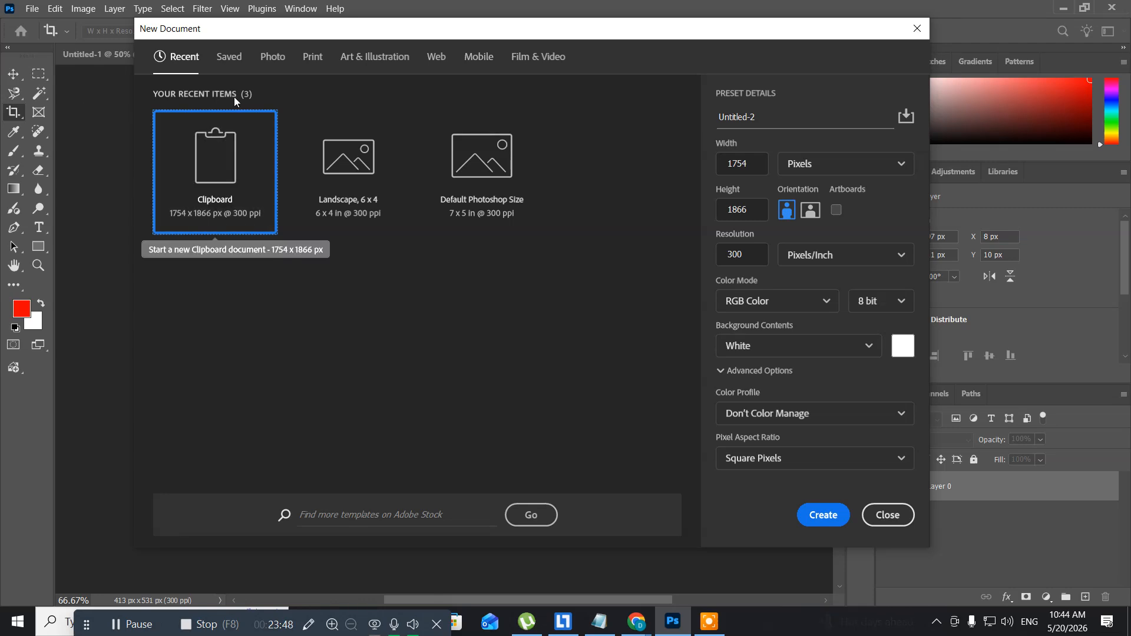
click(273, 57)
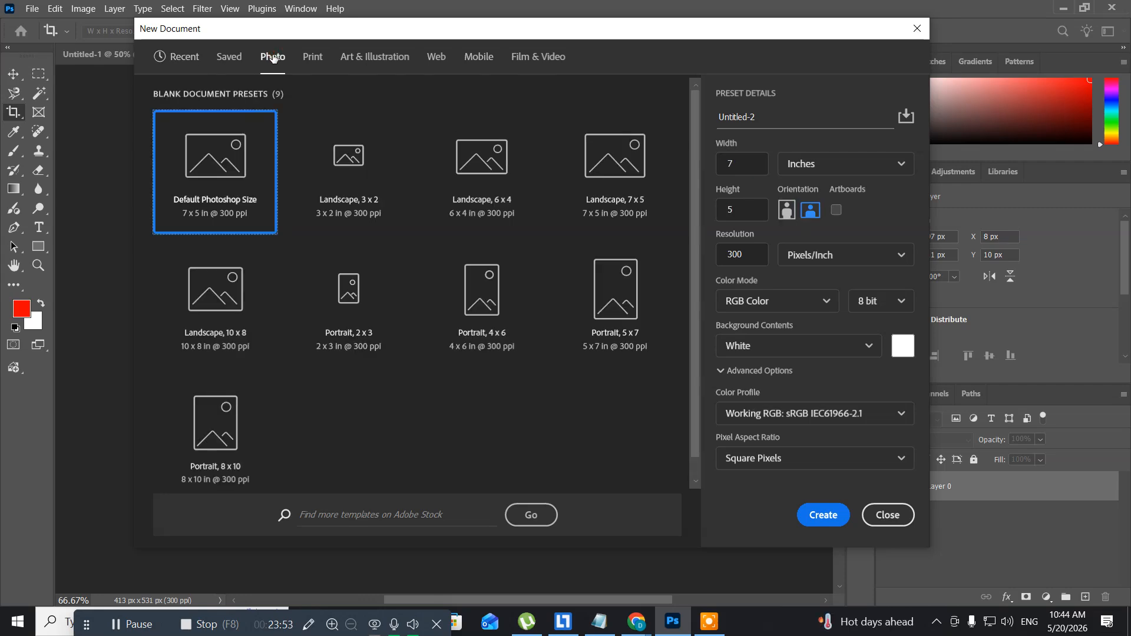
double_click(465, 158)
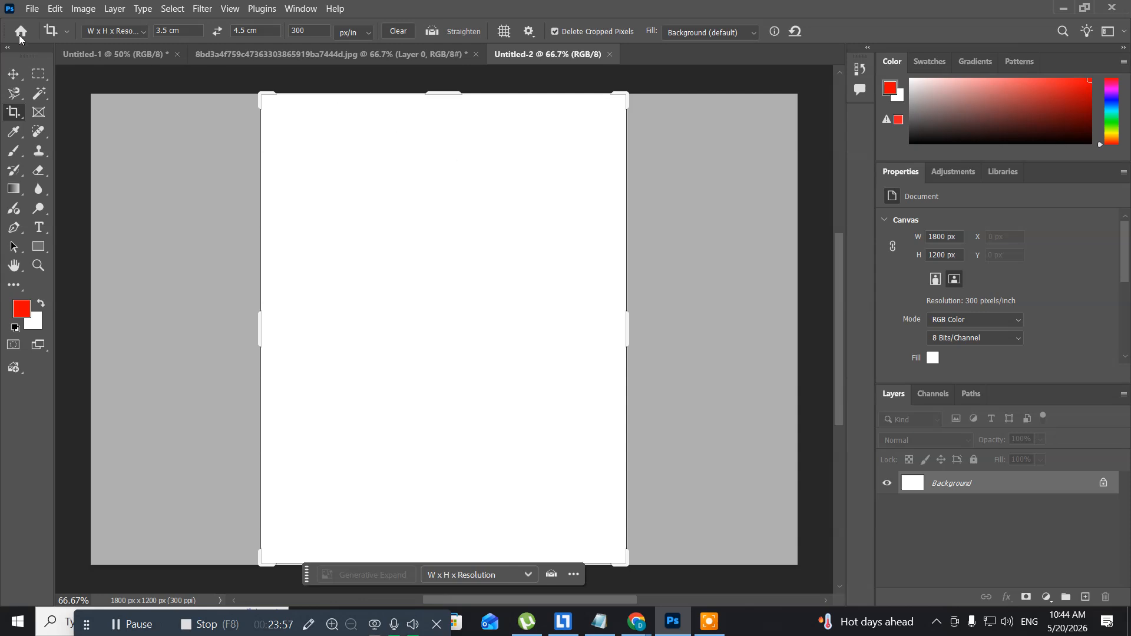
- Float the portrait document, copy its bordered photo into the new 6 x 4 document with the Move tool, and close the portrait file without saving
click(13, 74)
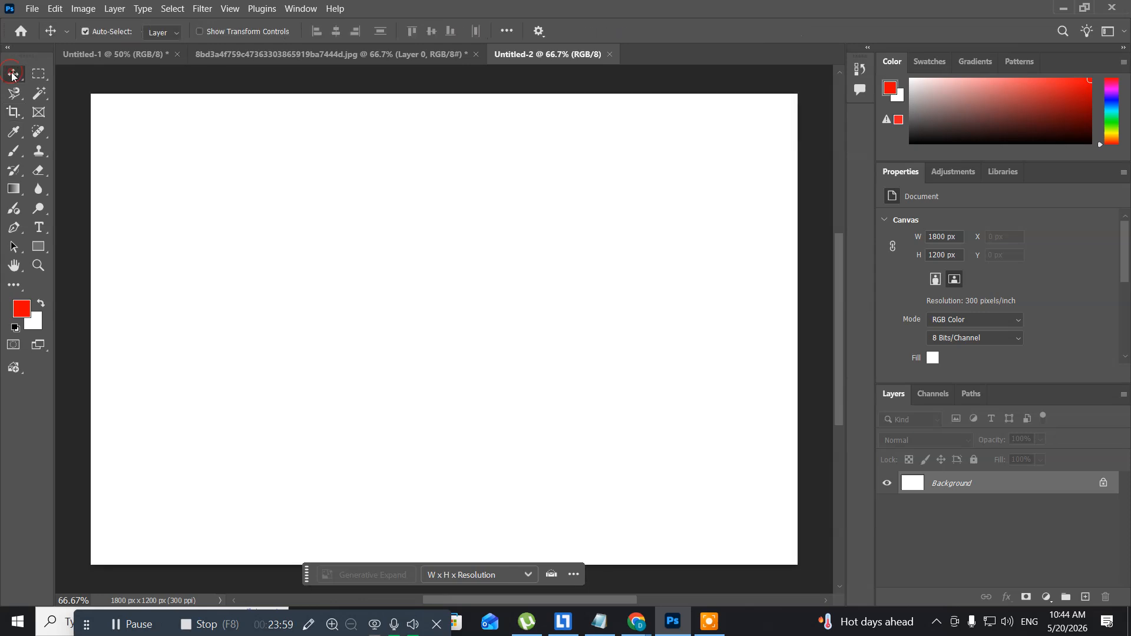
click(292, 54)
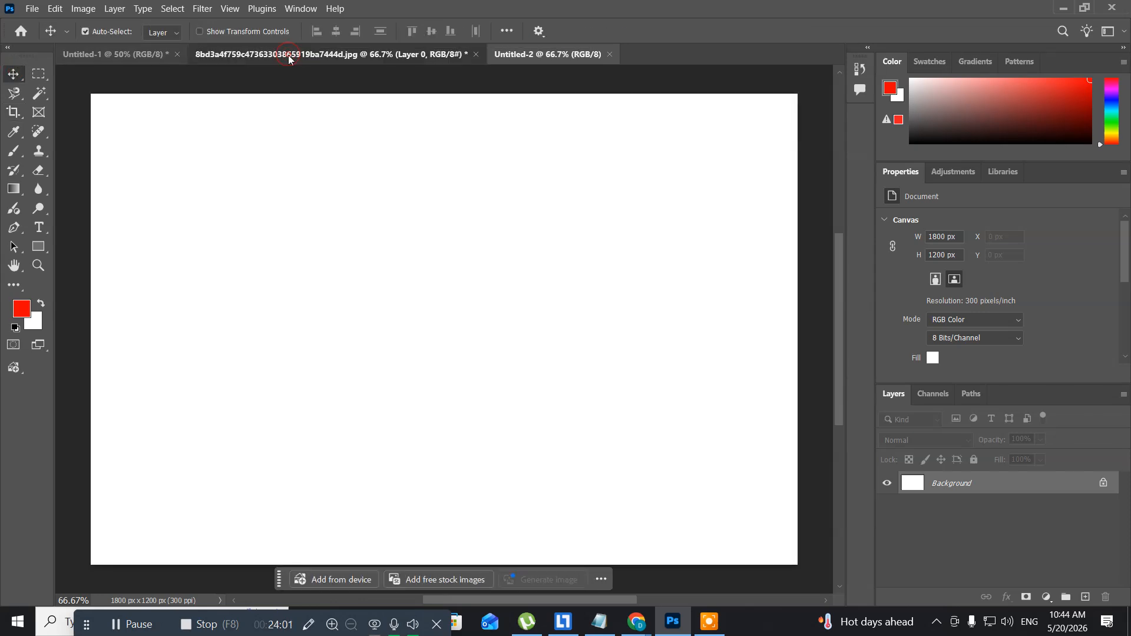
drag(289, 54, 584, 196)
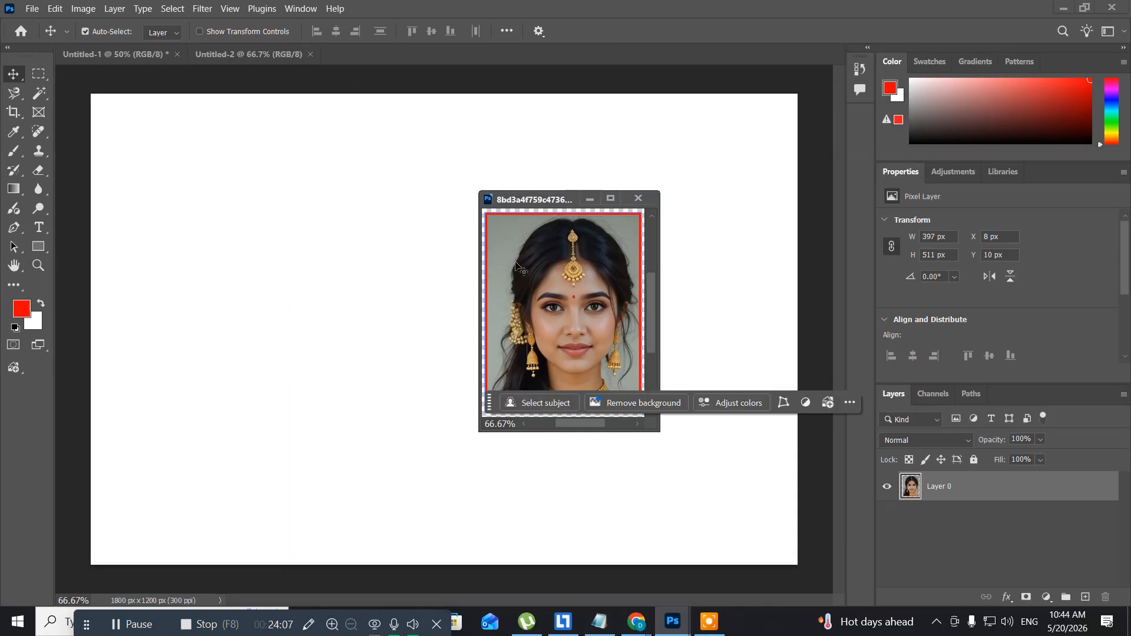
drag(516, 270, 263, 278)
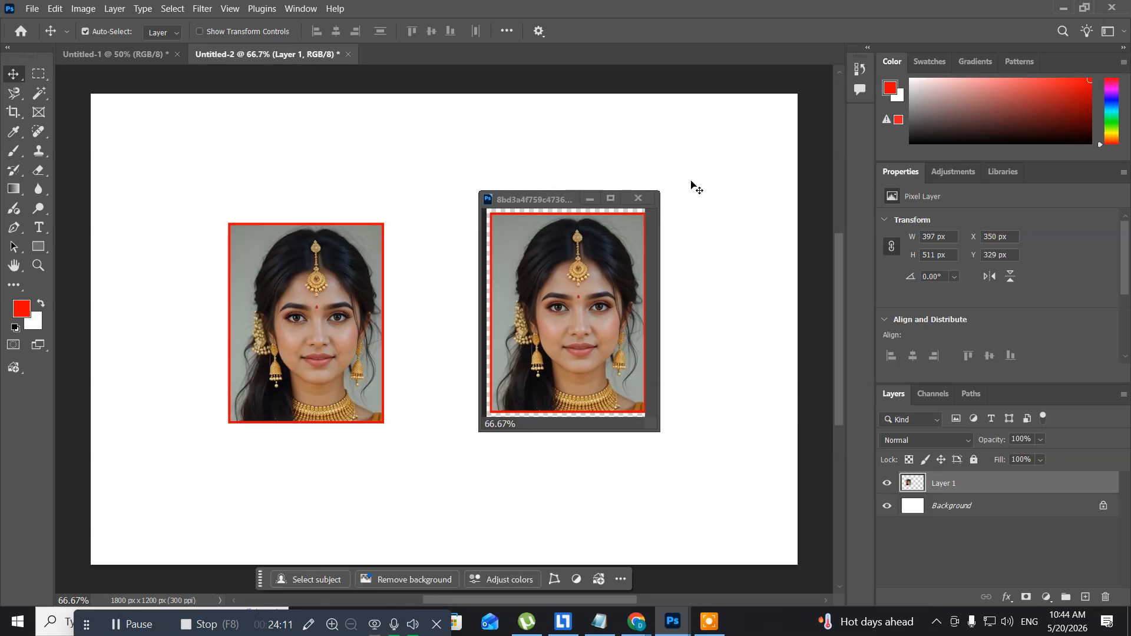
click(649, 195)
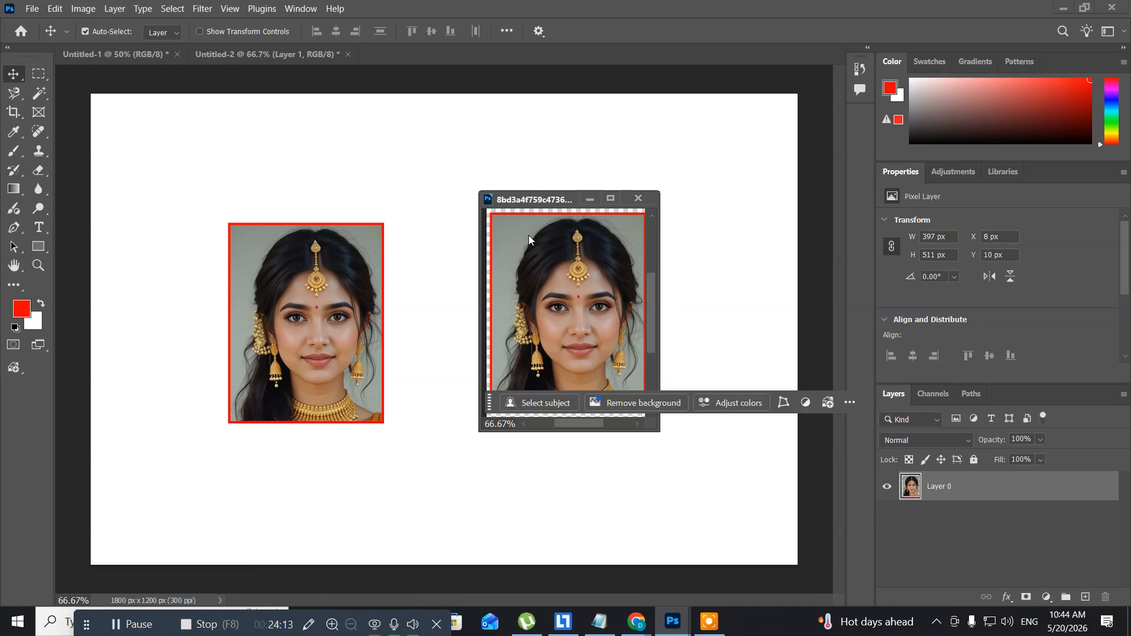
click(241, 250)
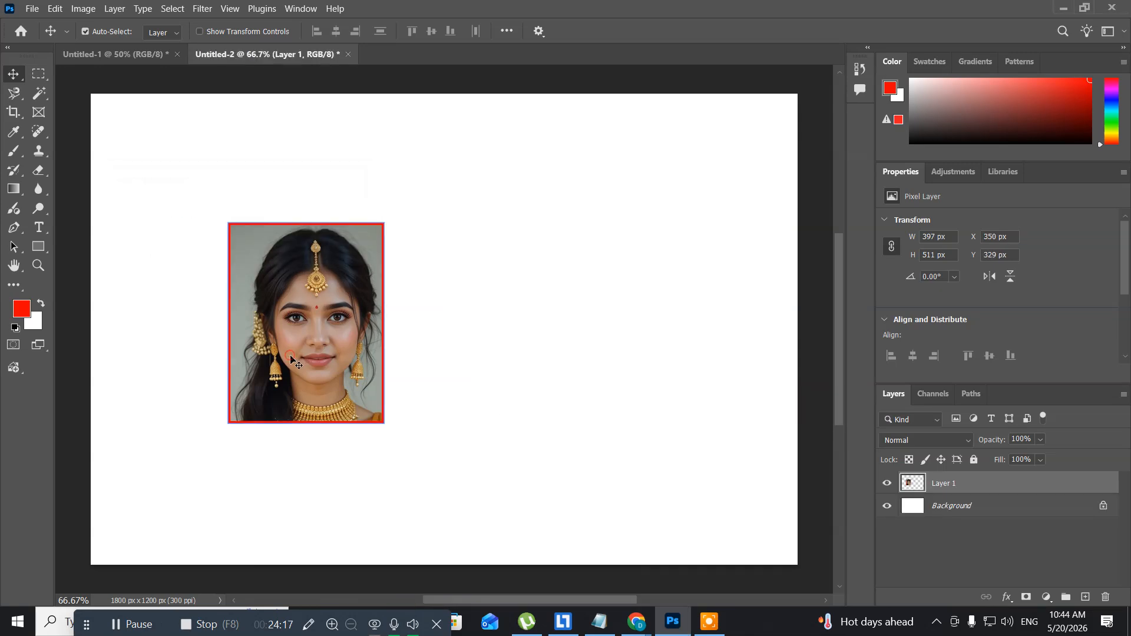
- Place the portrait in the sheet's upper-left corner at about X 44 px, Y 28 px, and duplicate it into a two-by-two block
drag(280, 353, 166, 241)
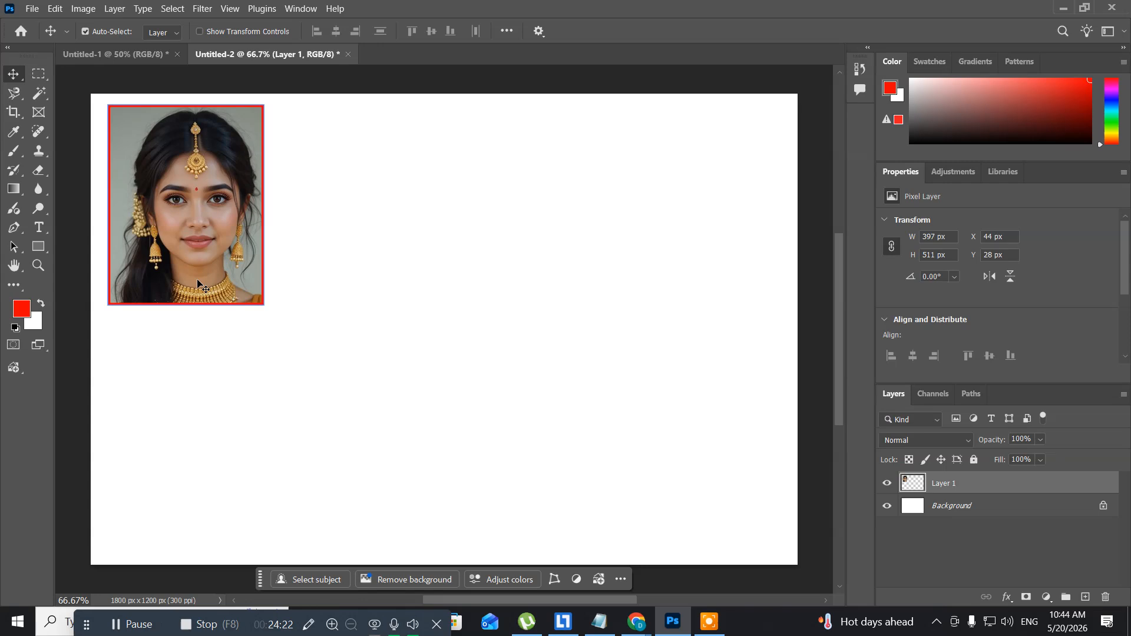
drag(197, 285, 198, 493)
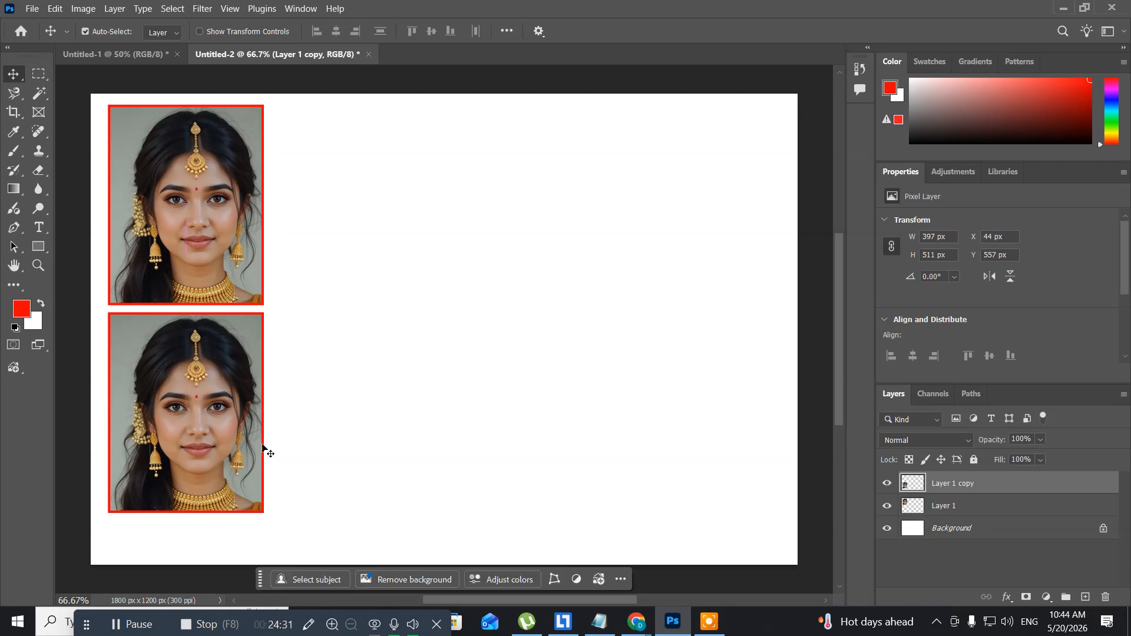
key(ctrl)
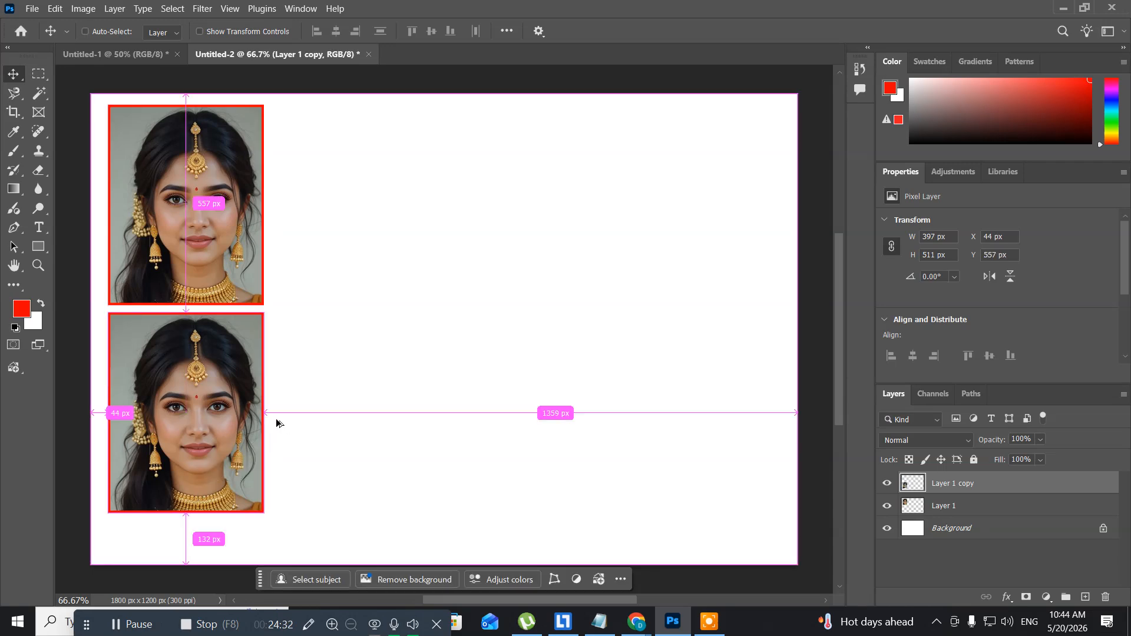
key(ctrl+alt+a)
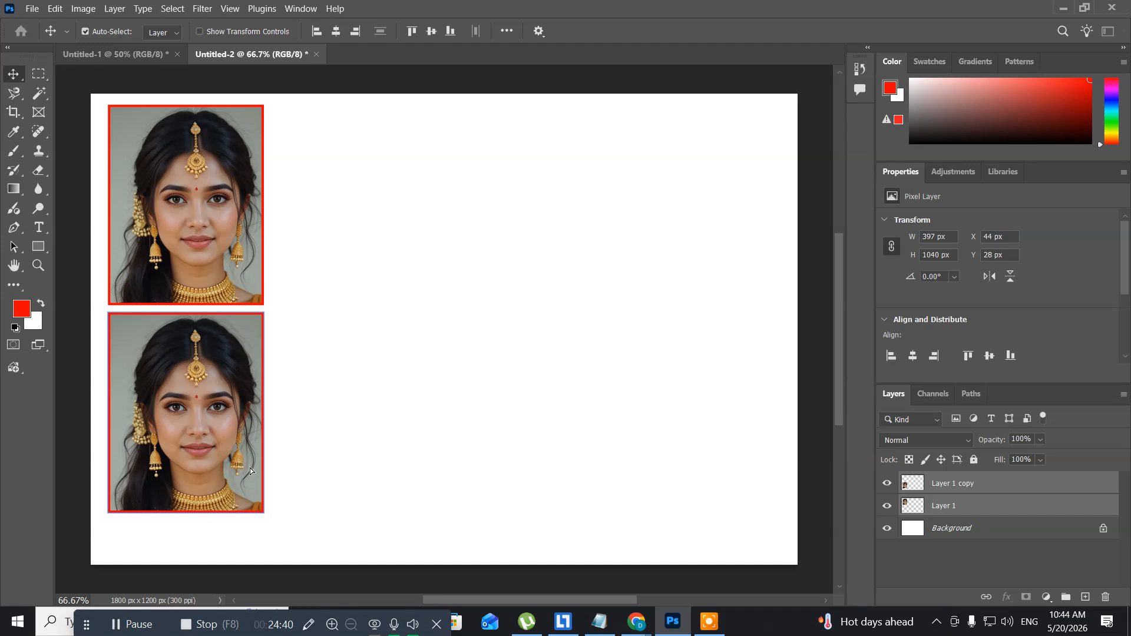
drag(276, 472, 396, 468)
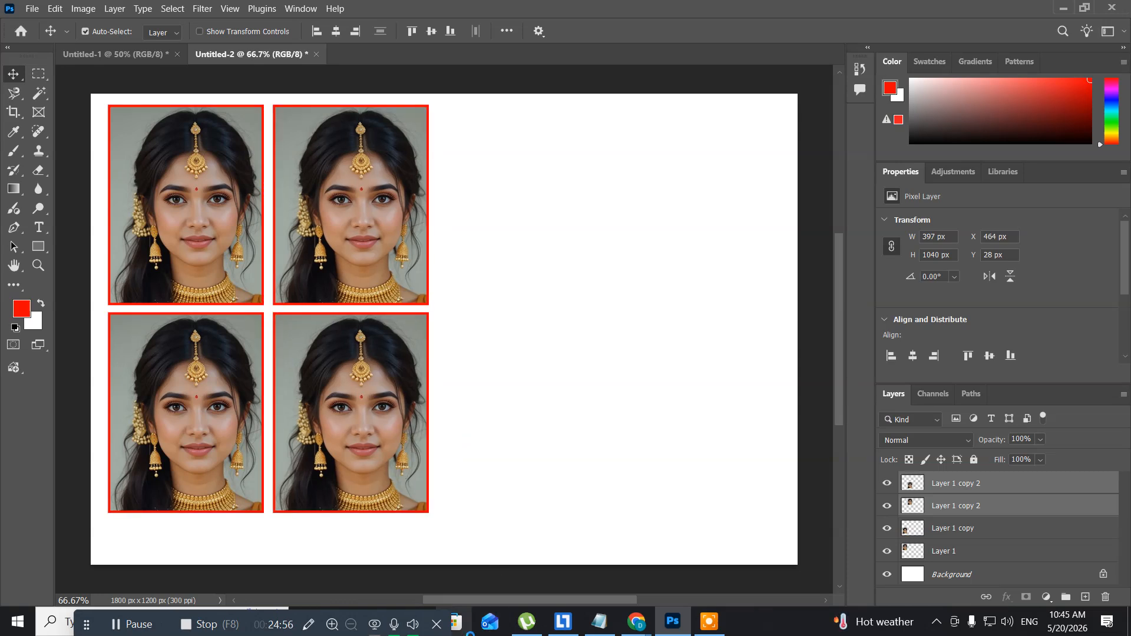
- Duplicate all four portraits to the right to make two rows of four, with the copies starting at about X 889 px
key(ctrl)
key(ctrl+alt+a)
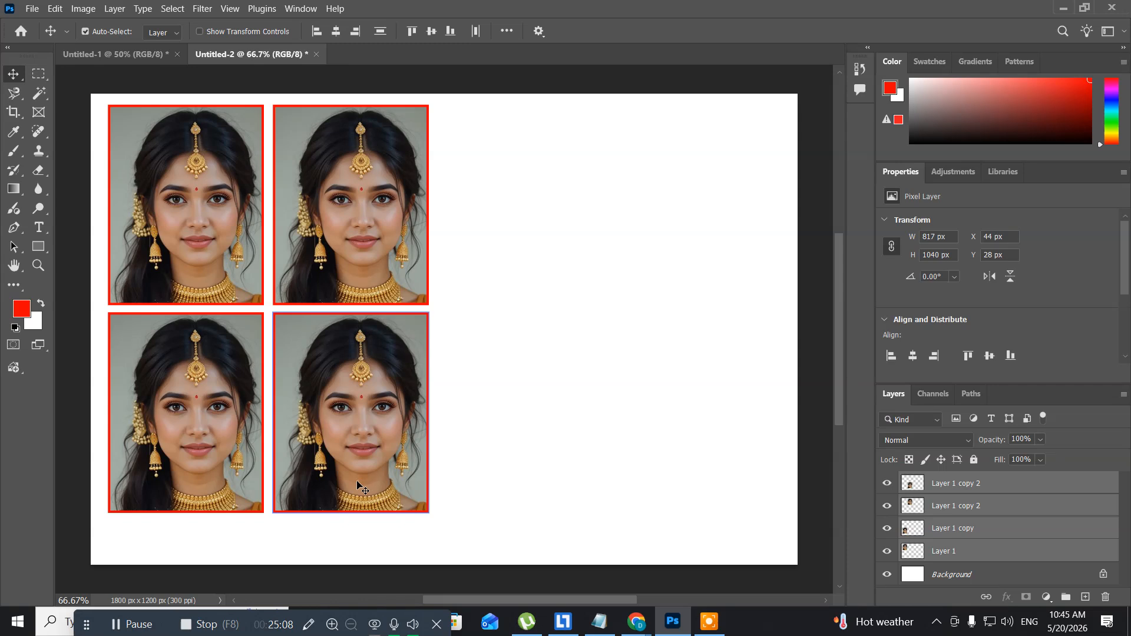
drag(357, 483, 691, 480)
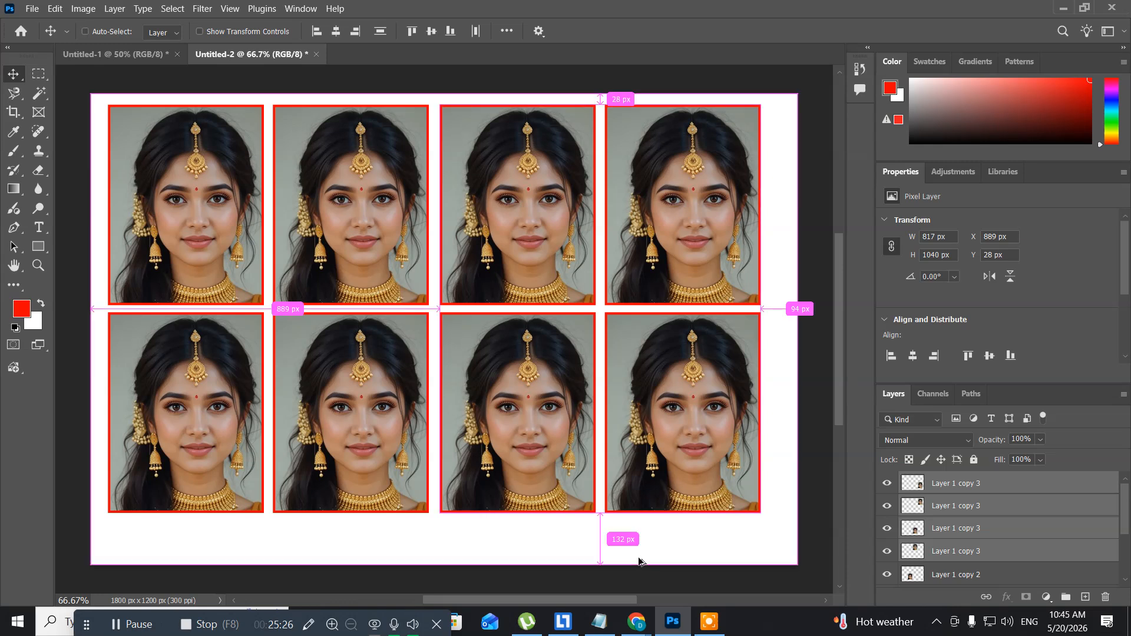
- Select all eight portrait layers and group them
key(ctrl+alt+a)
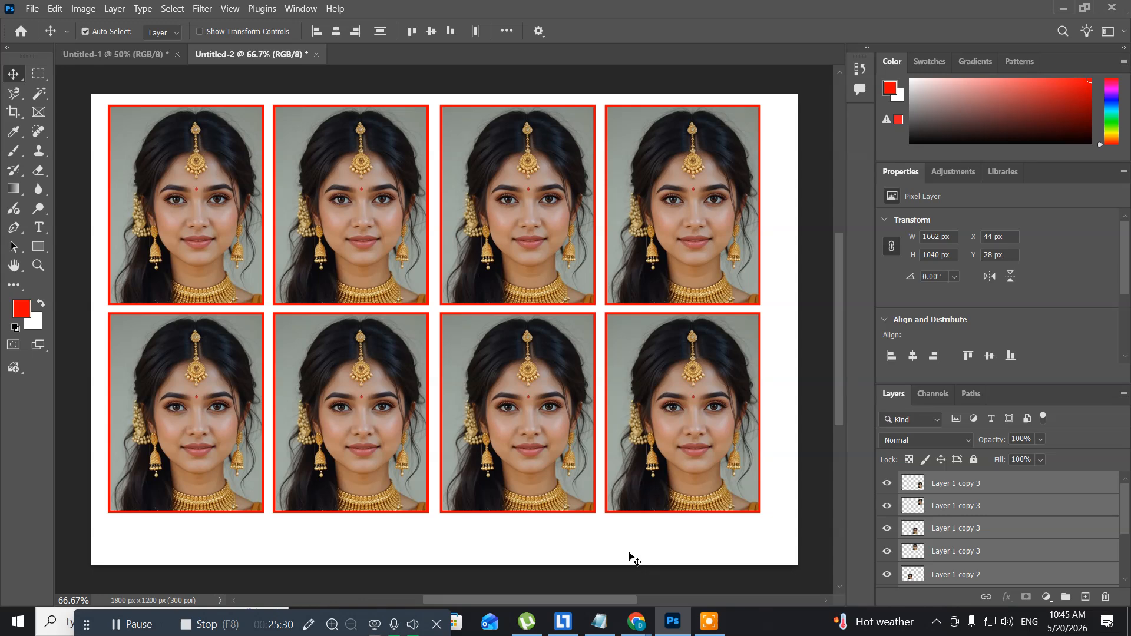
click(112, 10)
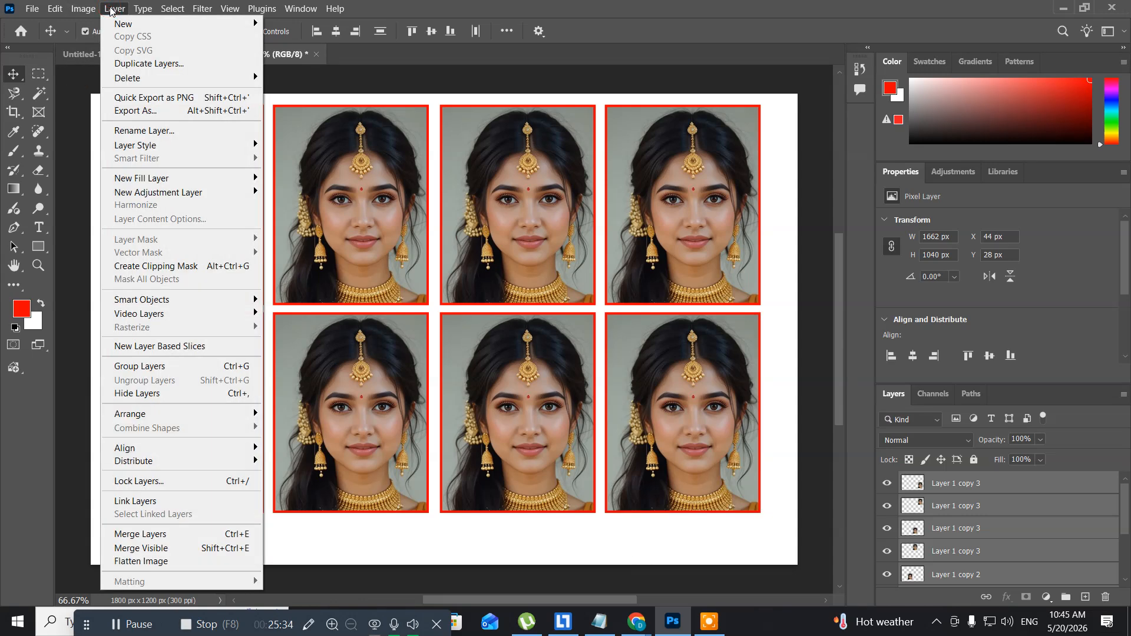
click(124, 368)
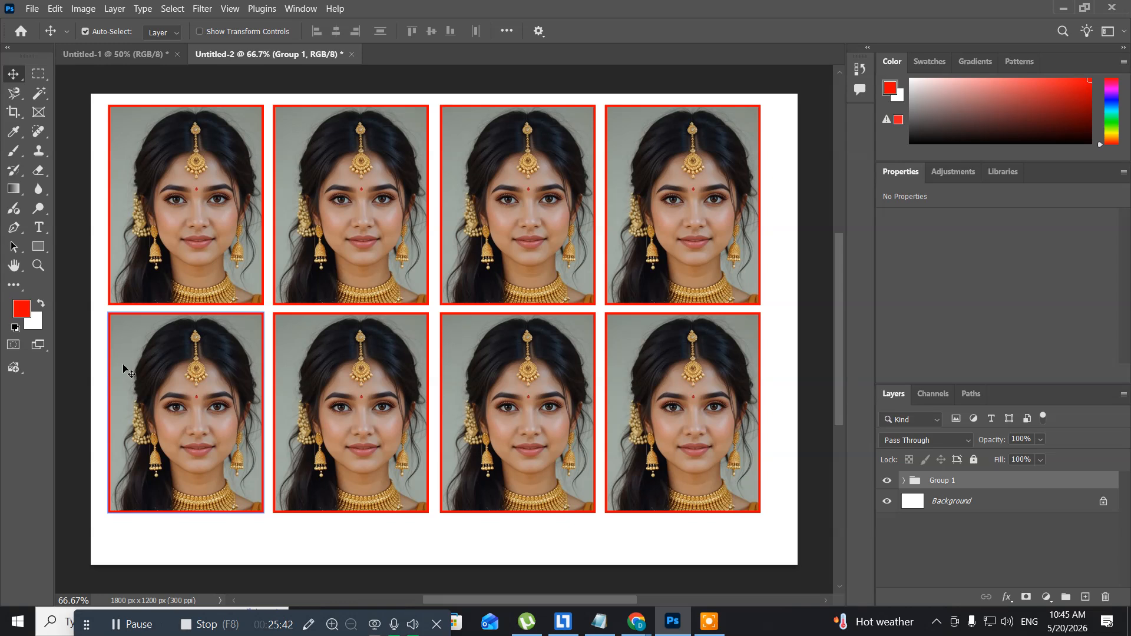
- Centre the portrait group horizontally and vertically on the canvas, clear the selection, and ungroup the layers
key(ctrl)
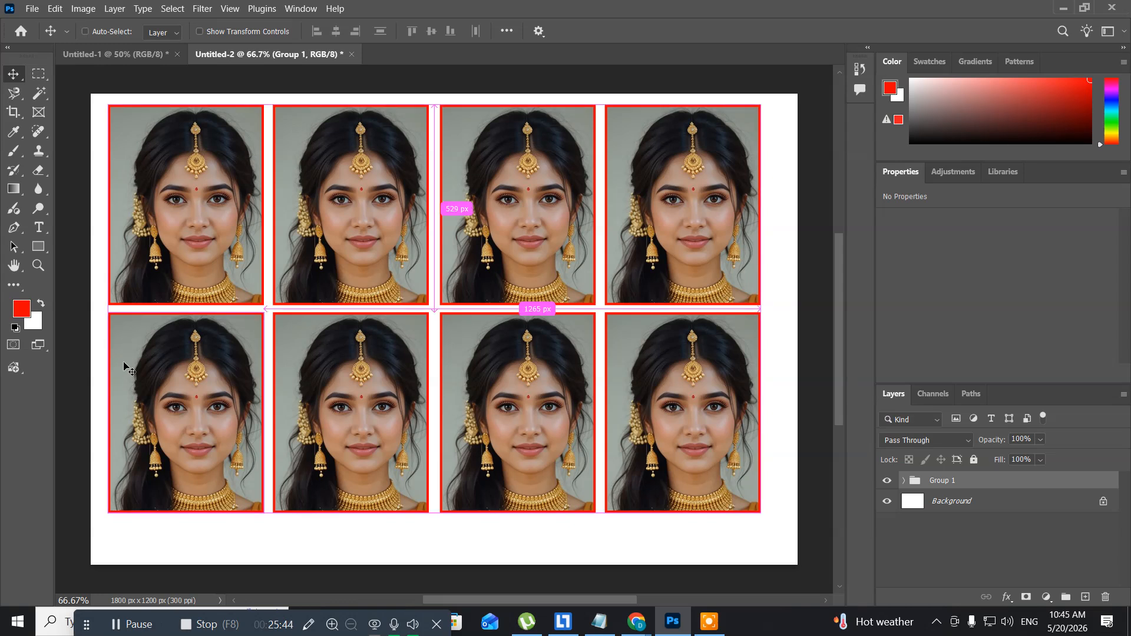
key(ctrl+a)
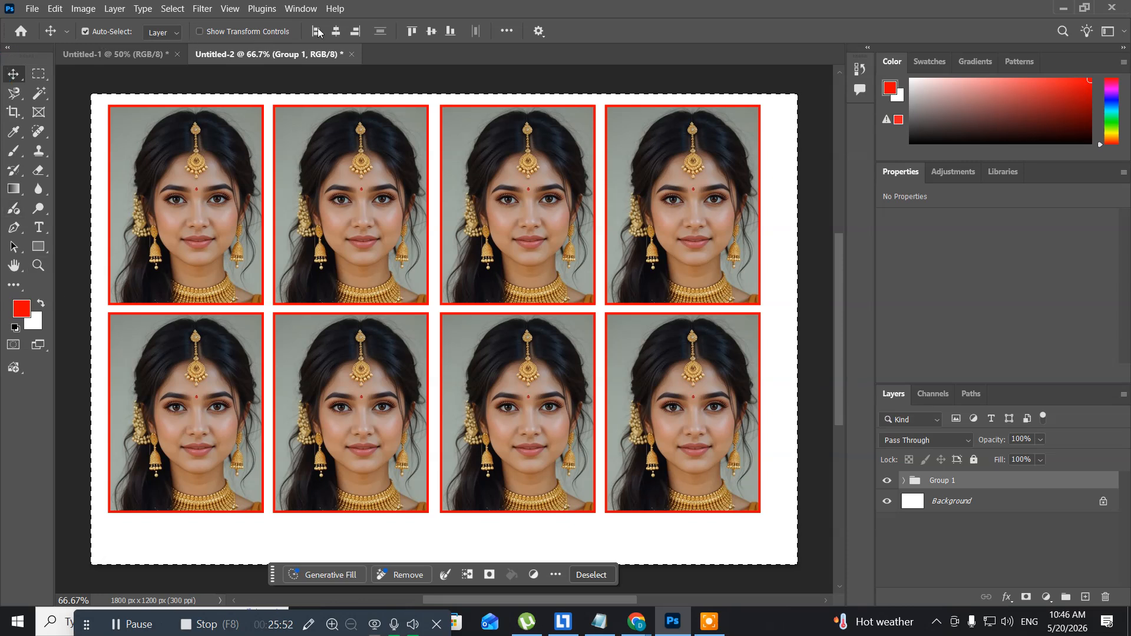
click(336, 32)
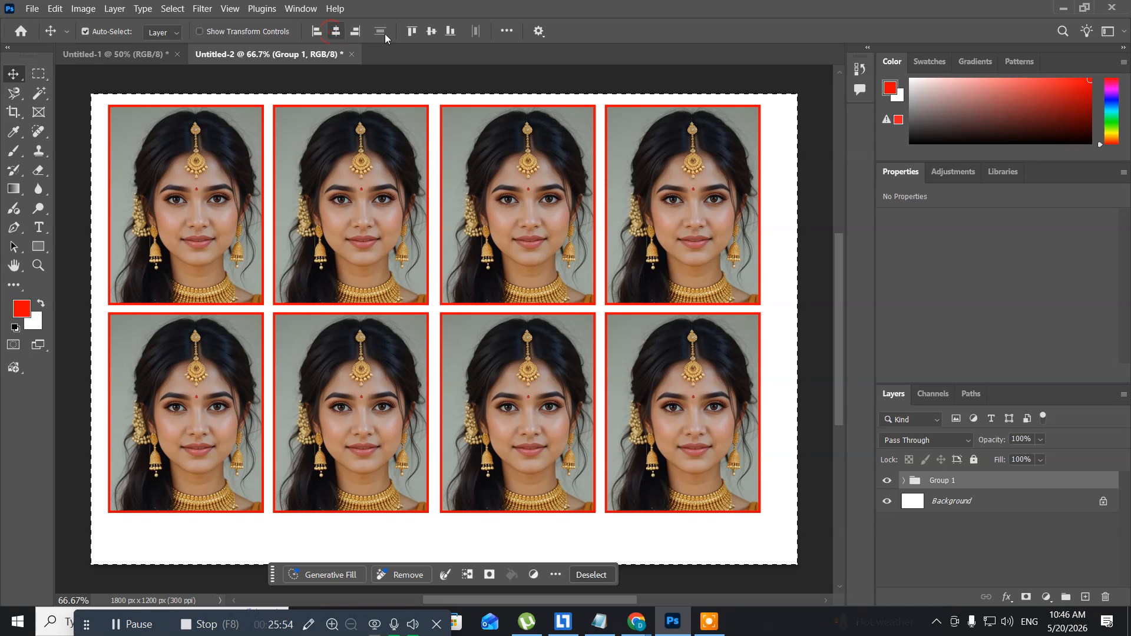
click(431, 31)
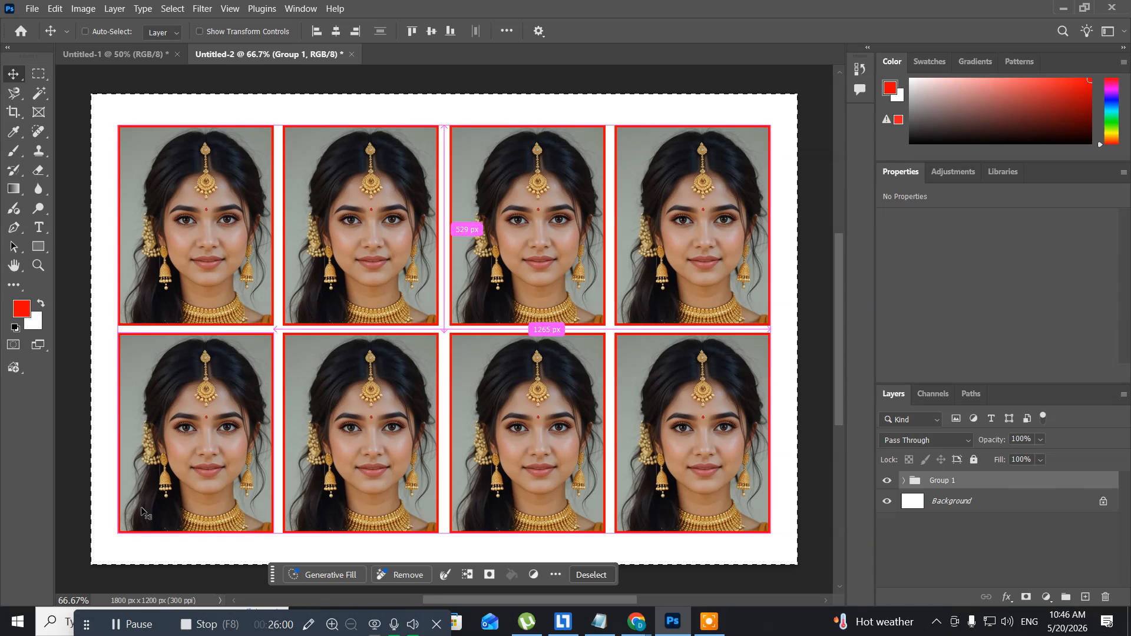
key(ctrl+d)
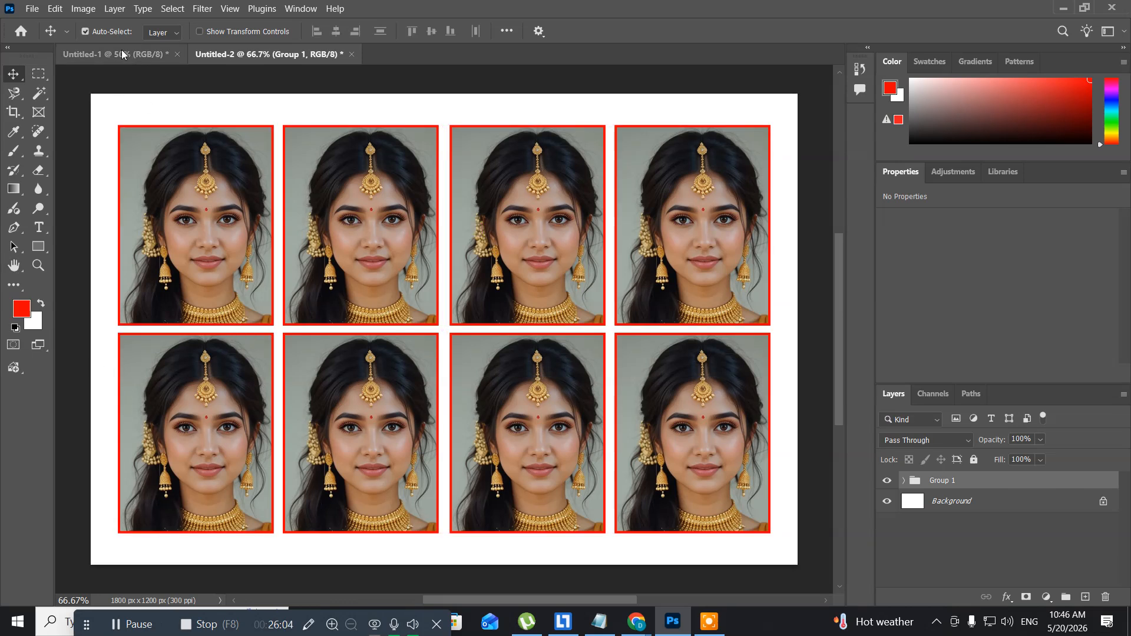
click(115, 10)
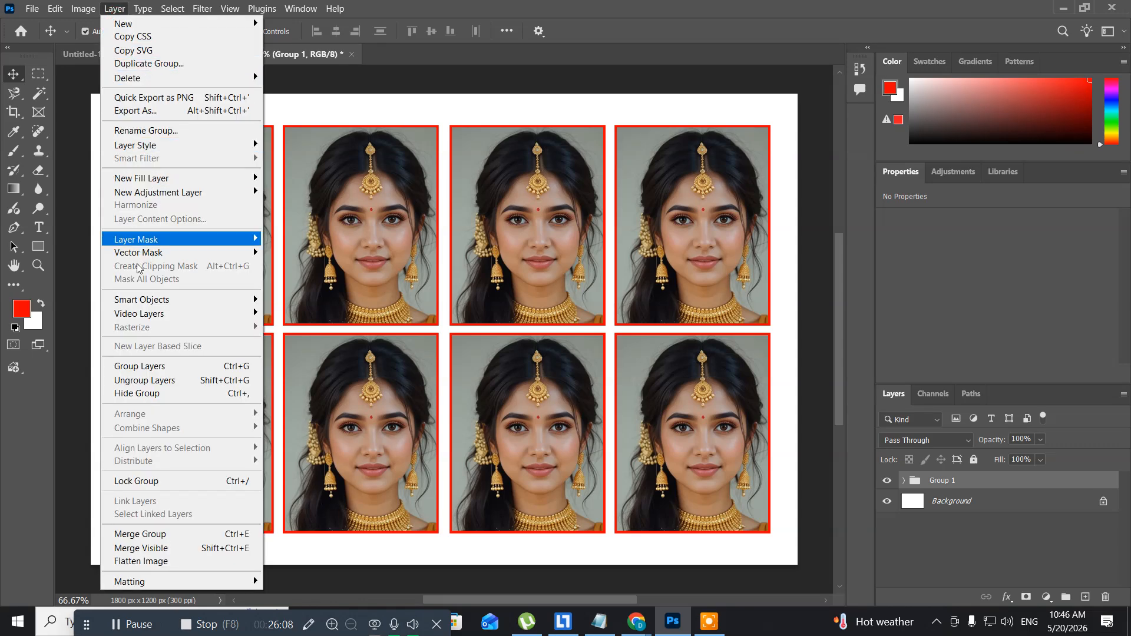
click(134, 382)
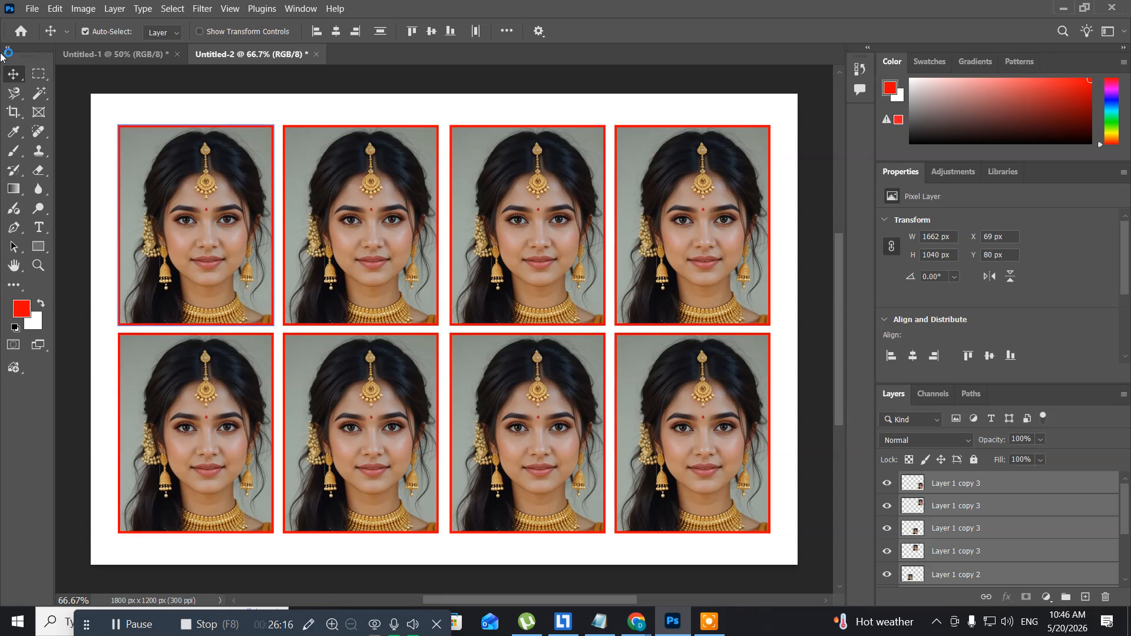
- Save a copy of the portrait sheet to the Desktop as the JPEG file Untitled-2 with Maximum quality 12
click(33, 9)
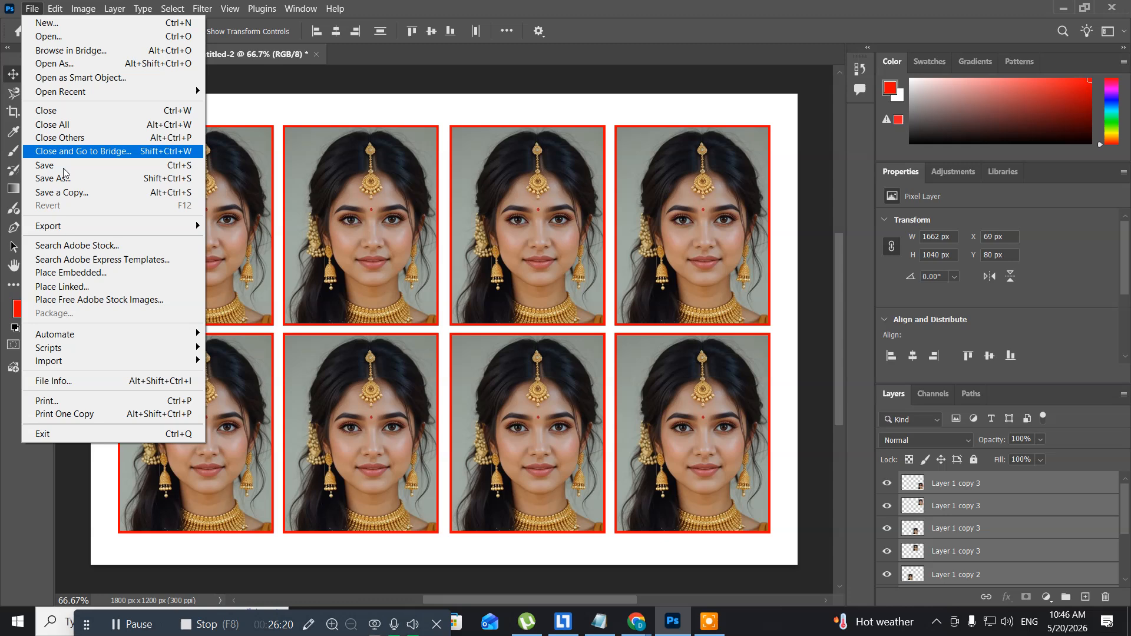
click(74, 195)
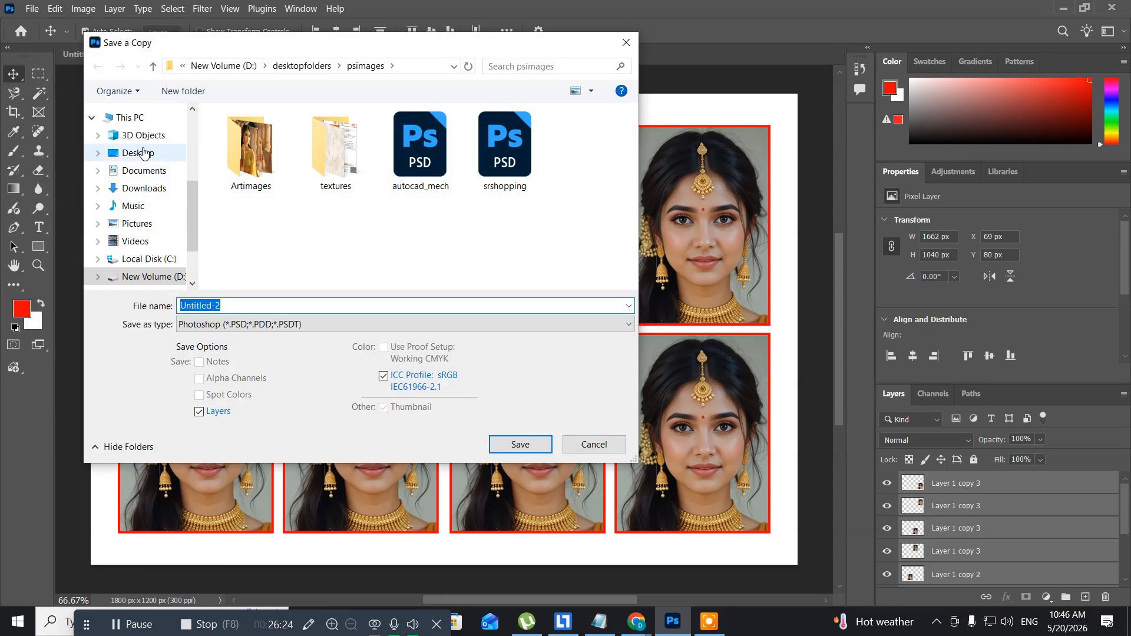
click(143, 153)
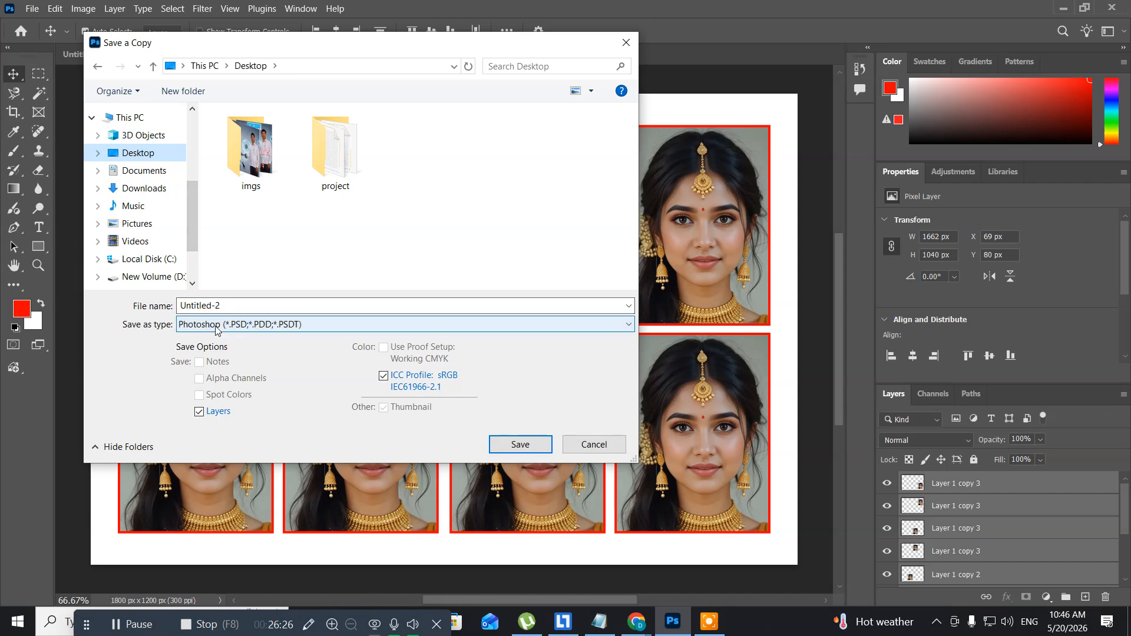
click(304, 326)
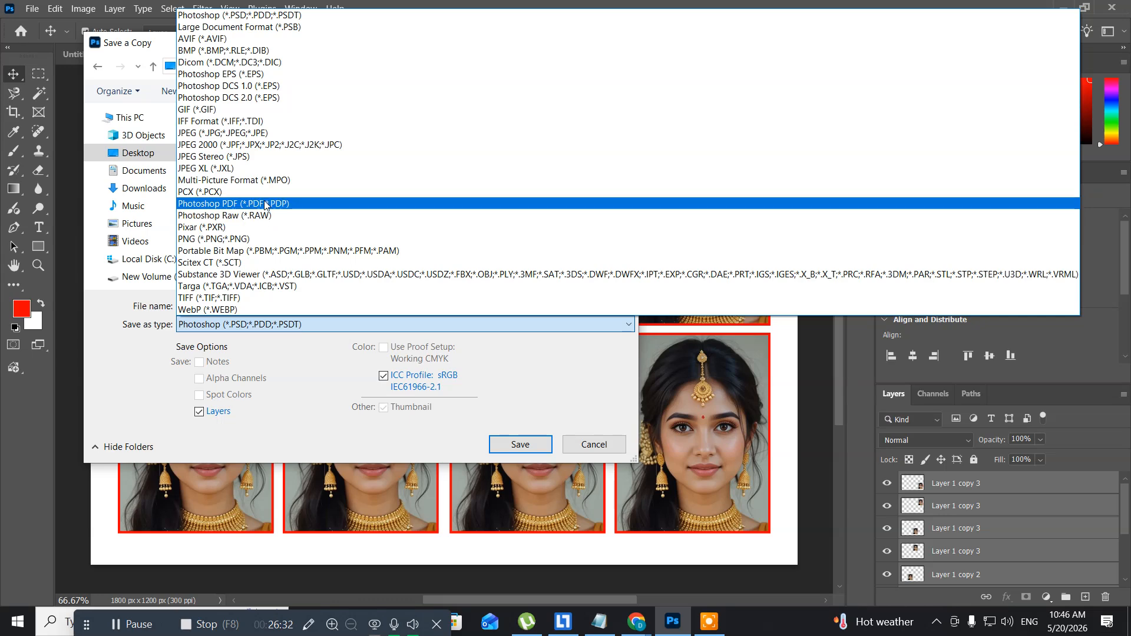
click(281, 134)
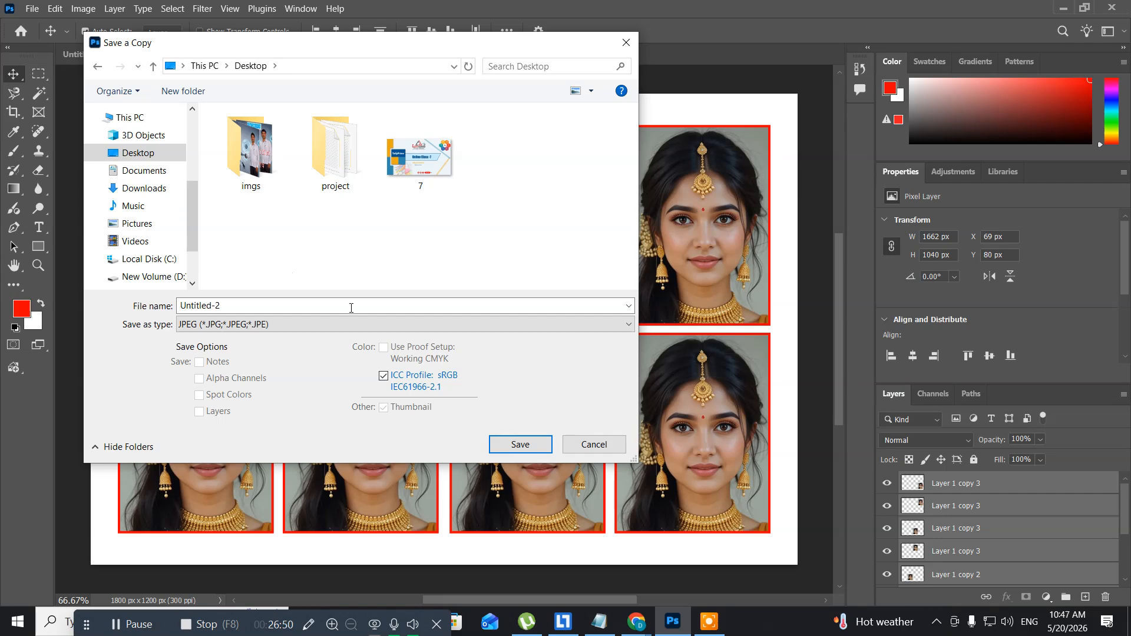
click(504, 447)
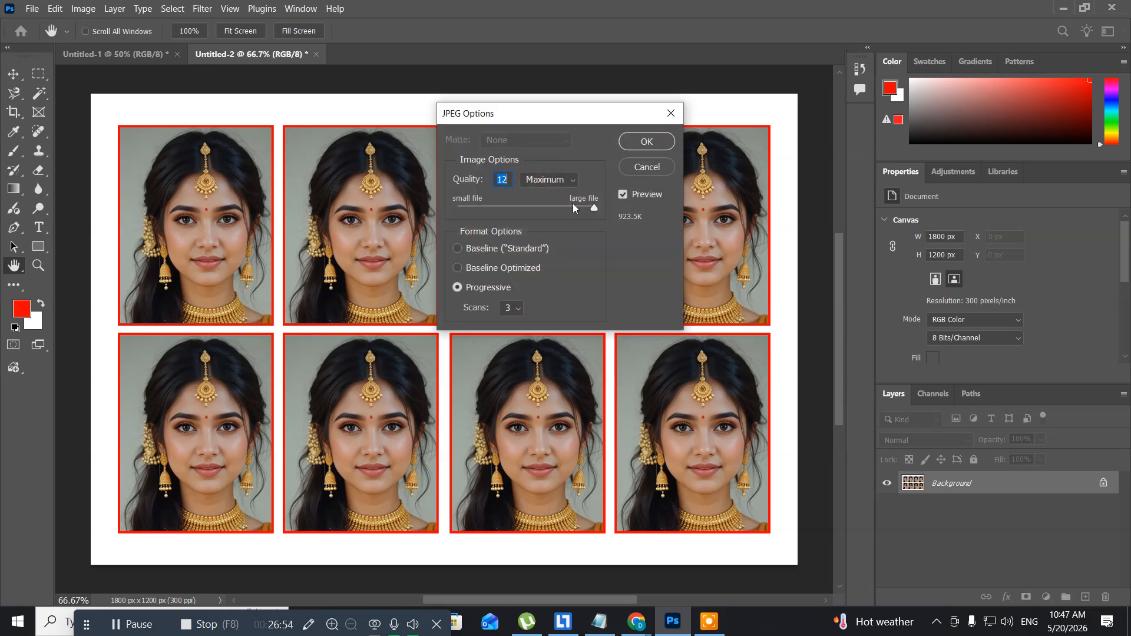
click(651, 140)
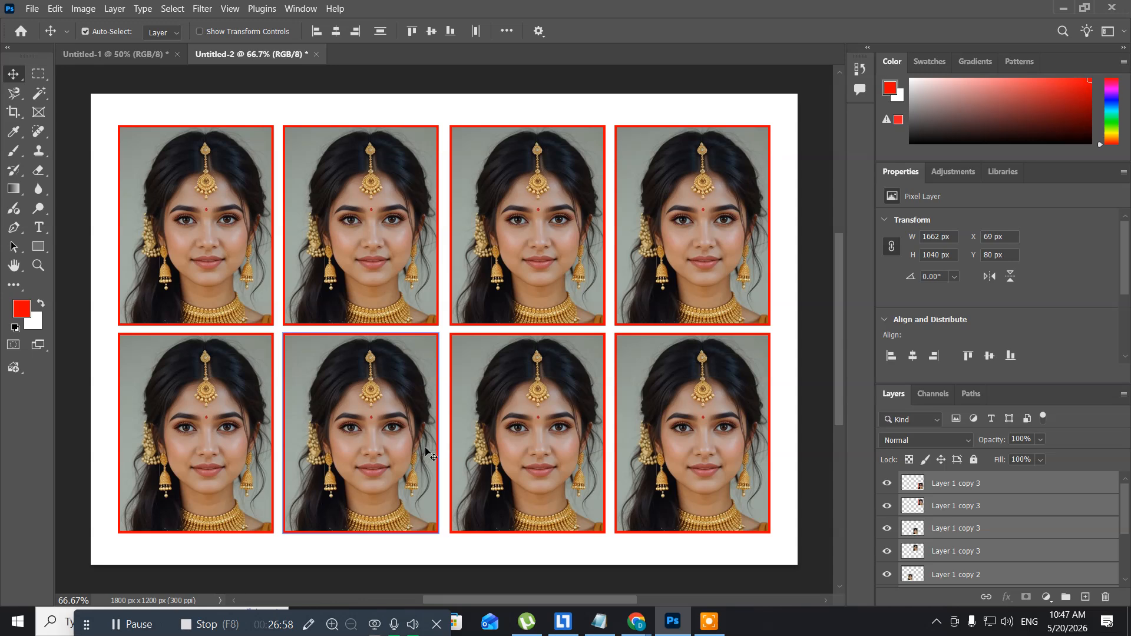
- Minimize Photoshop, open the saved Untitled-2 image from the desktop to check the sheet, and close the viewer
click(1064, 7)
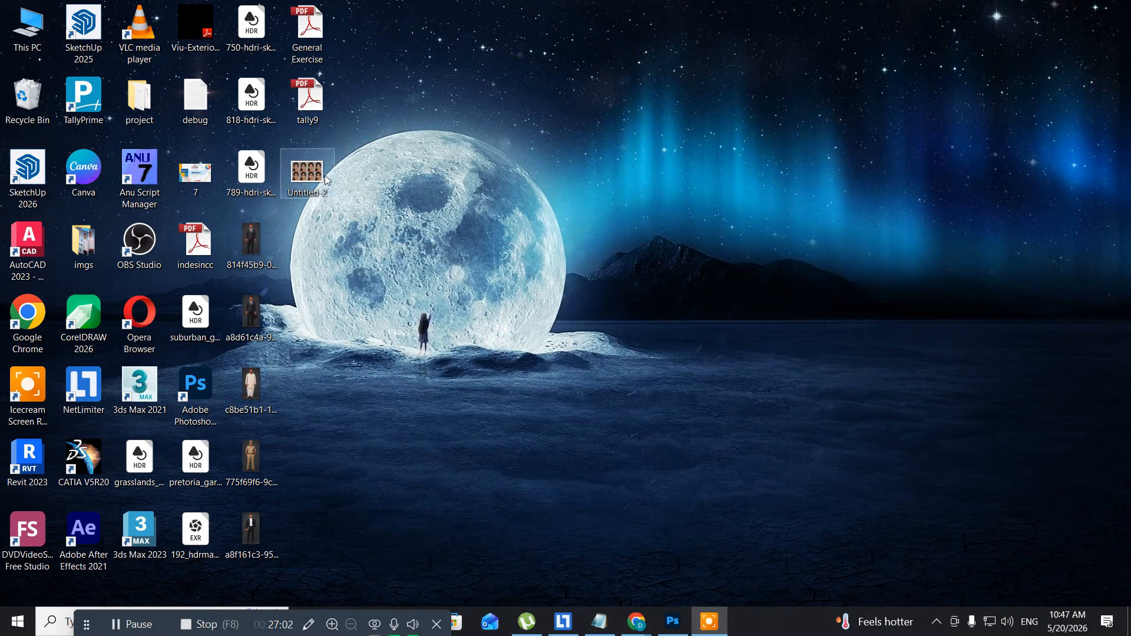
double_click(303, 194)
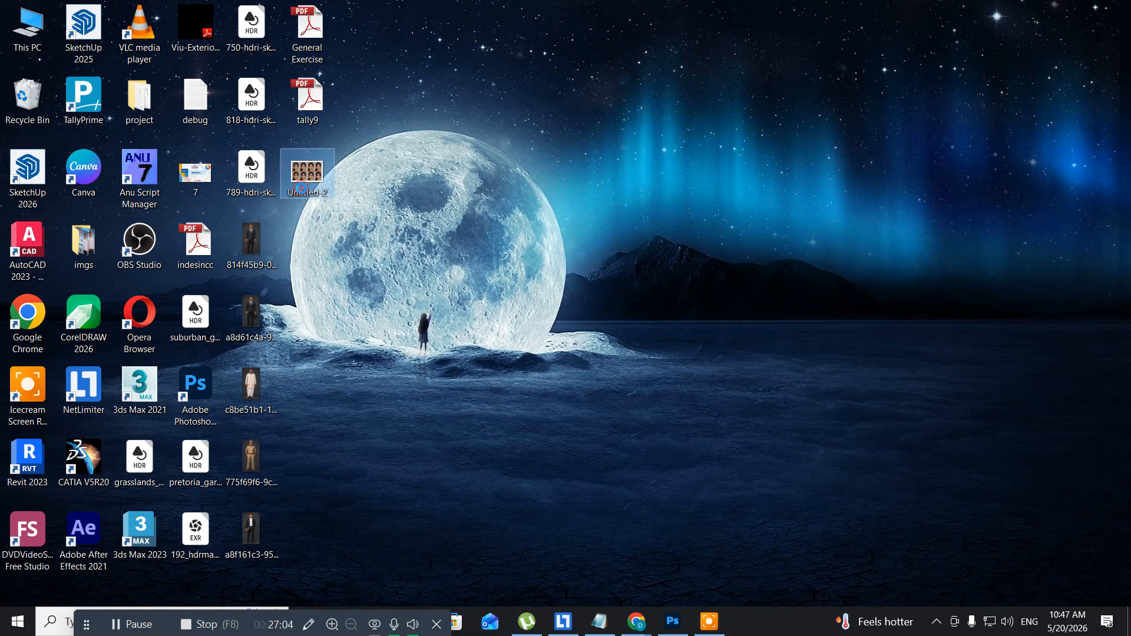
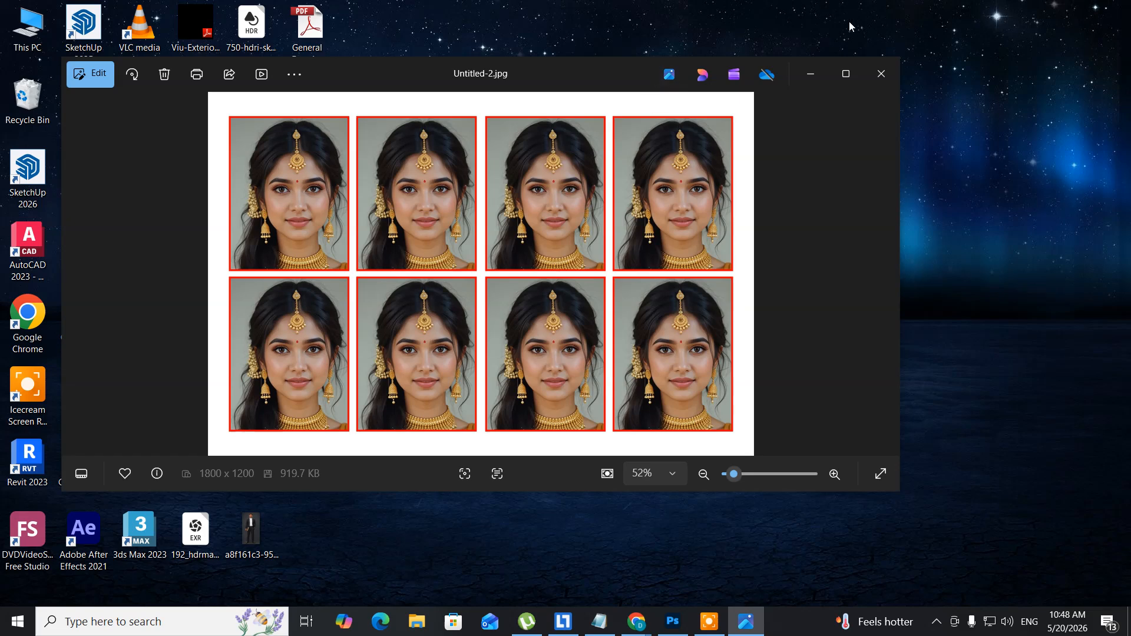
click(891, 72)
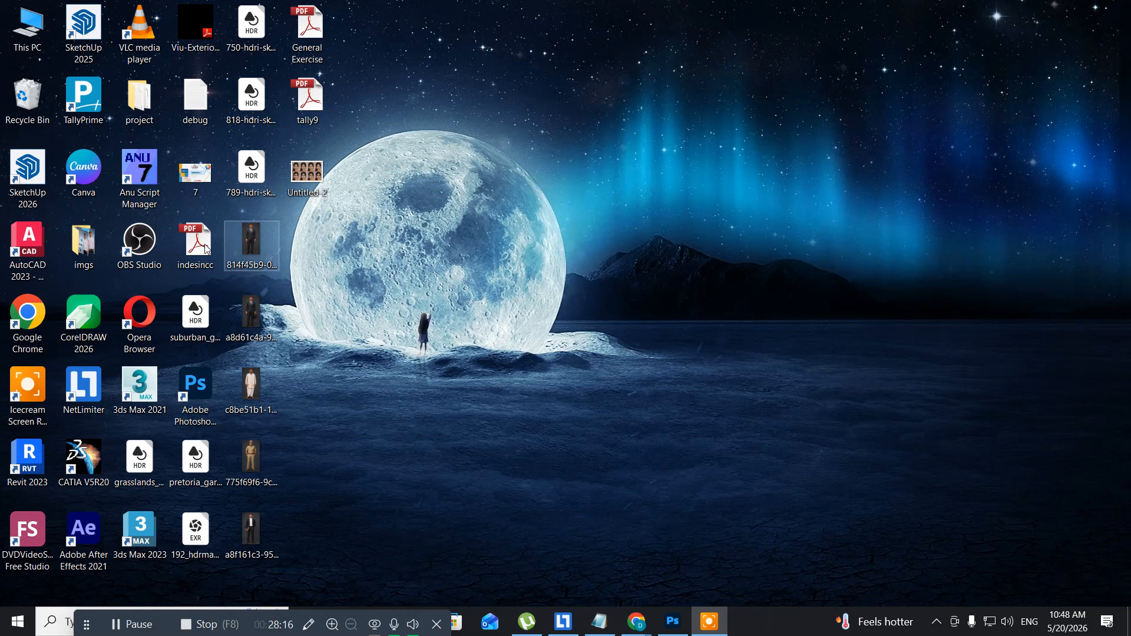
- Permanently delete the Untitled-2 image file from the desktop
click(300, 186)
key(shift+Delete)
key(Return)
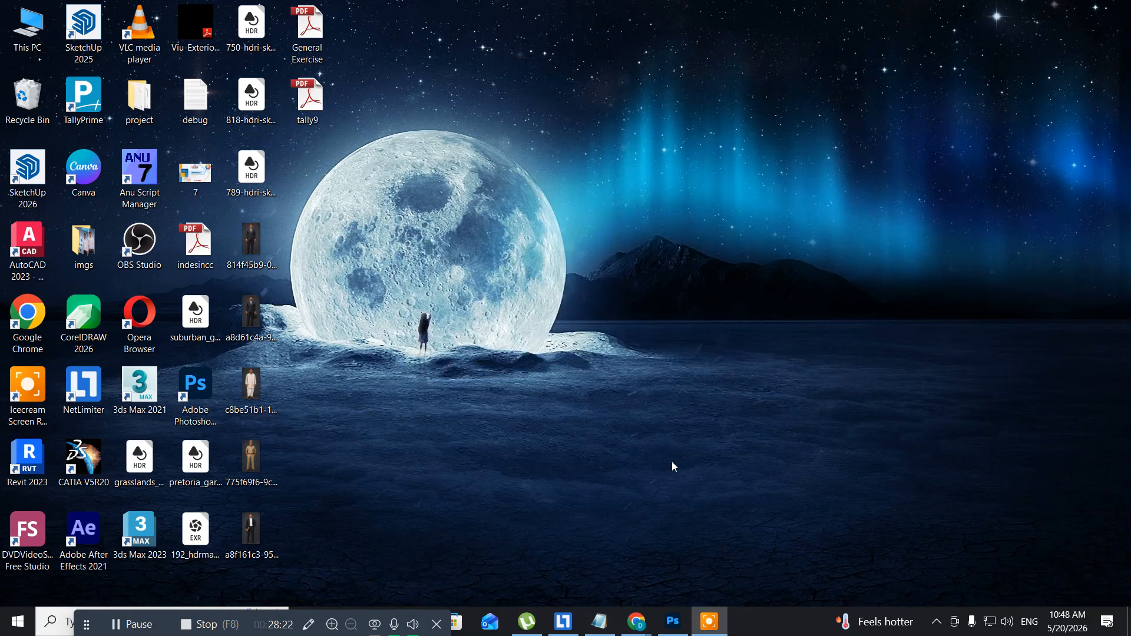
- Switch back to Photoshop and close the Untitled-2 sheet without saving its changes
click(672, 616)
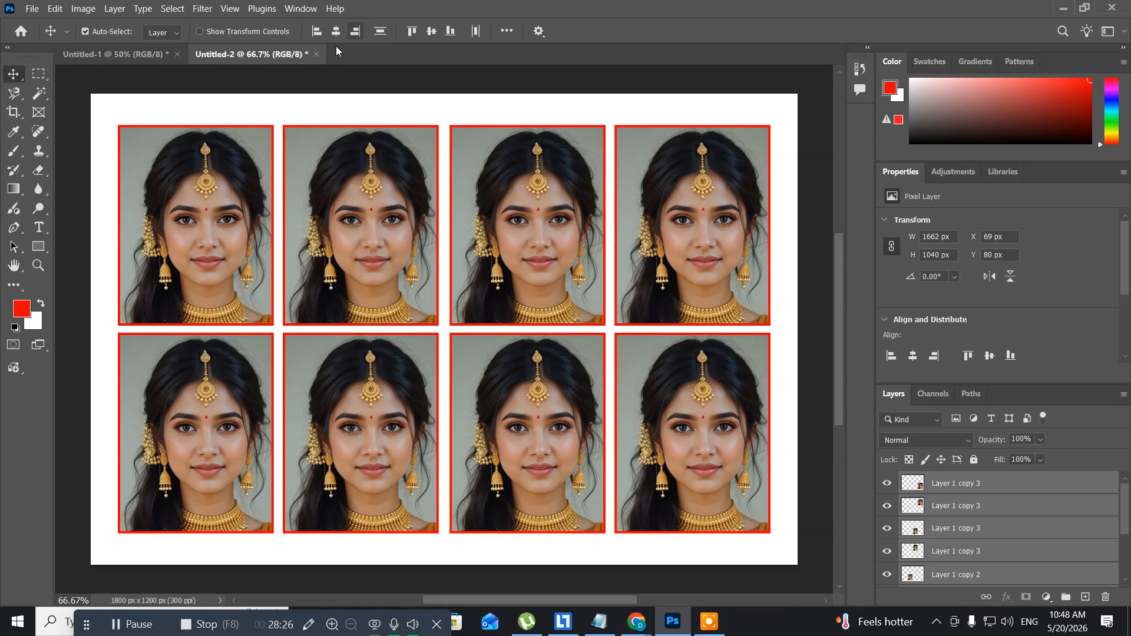
click(317, 54)
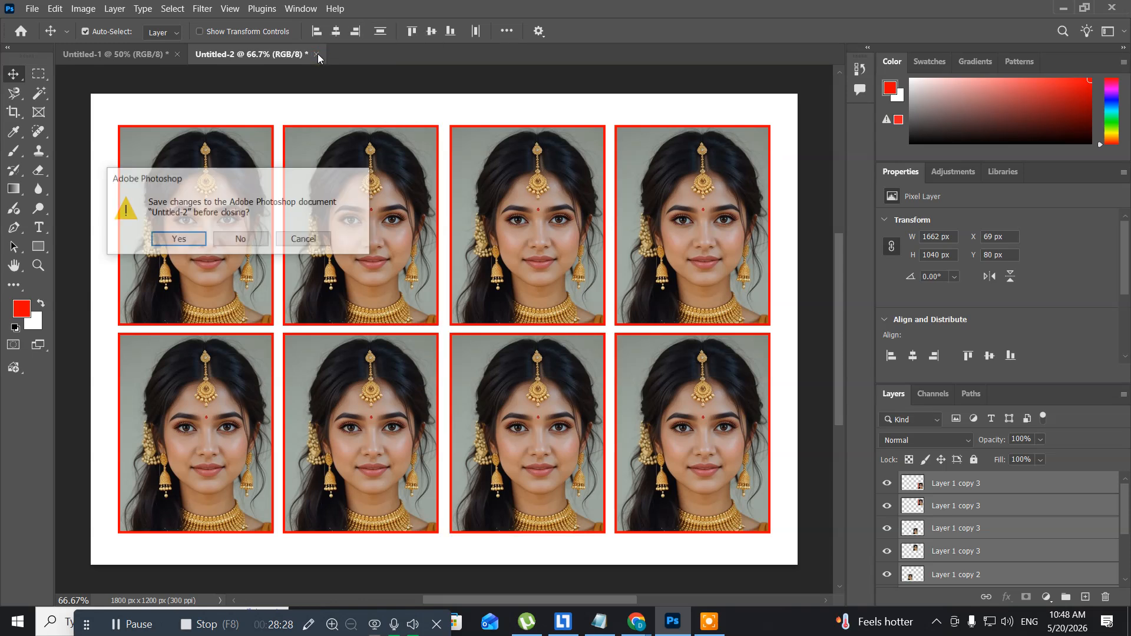
click(249, 243)
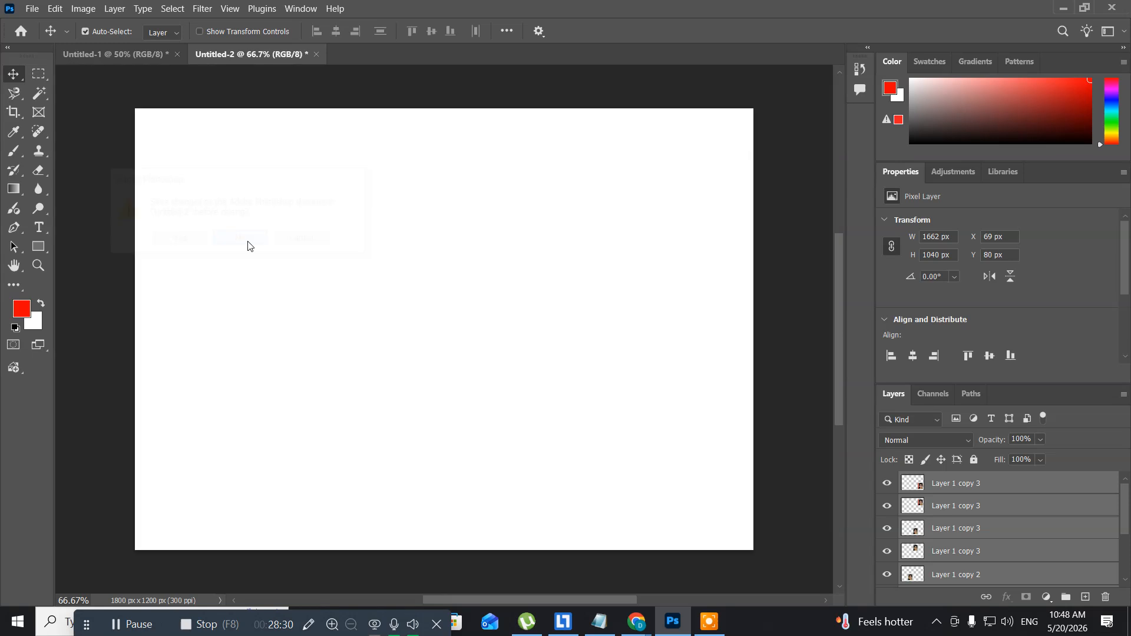
- Activate the Perspective Crop tool and open the ID card photo 00 from the psimages folder
click(9, 114)
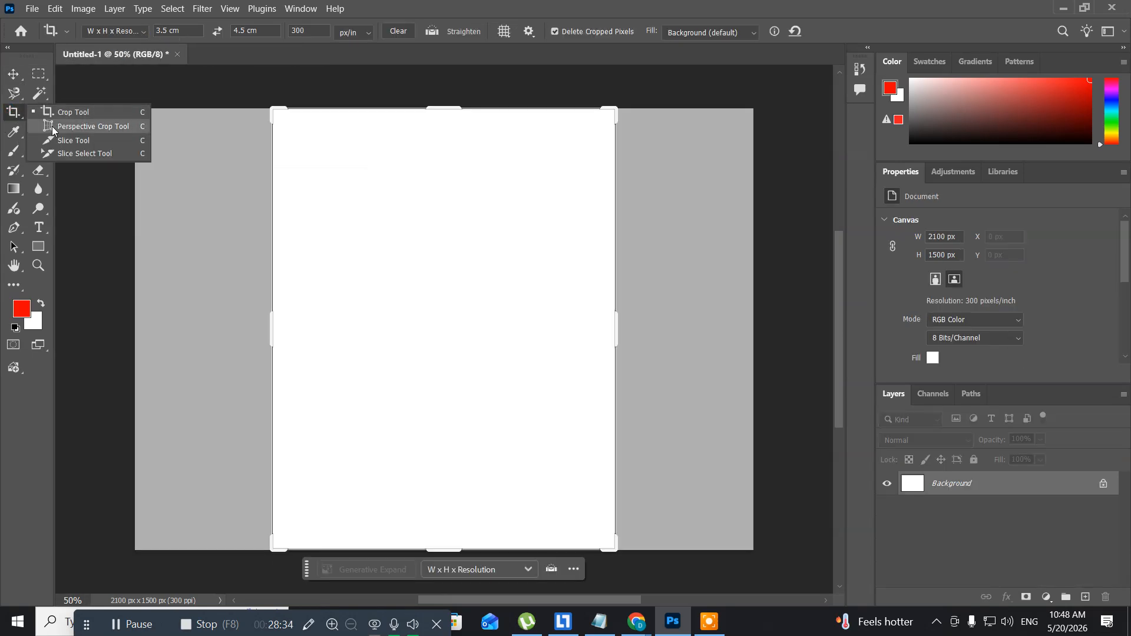
click(66, 129)
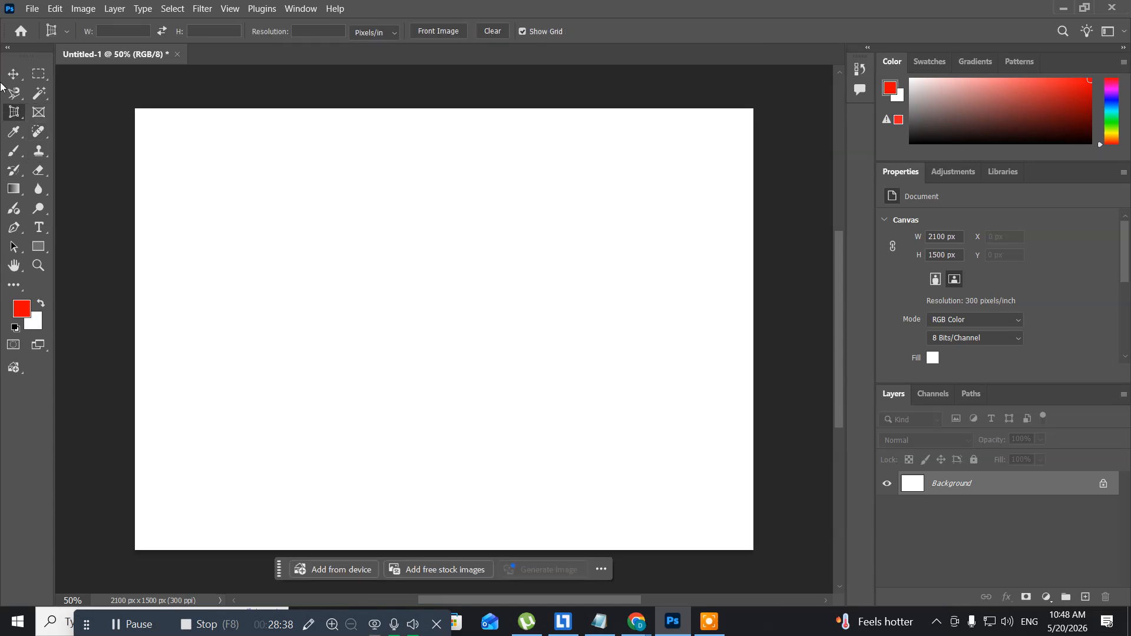
click(35, 7)
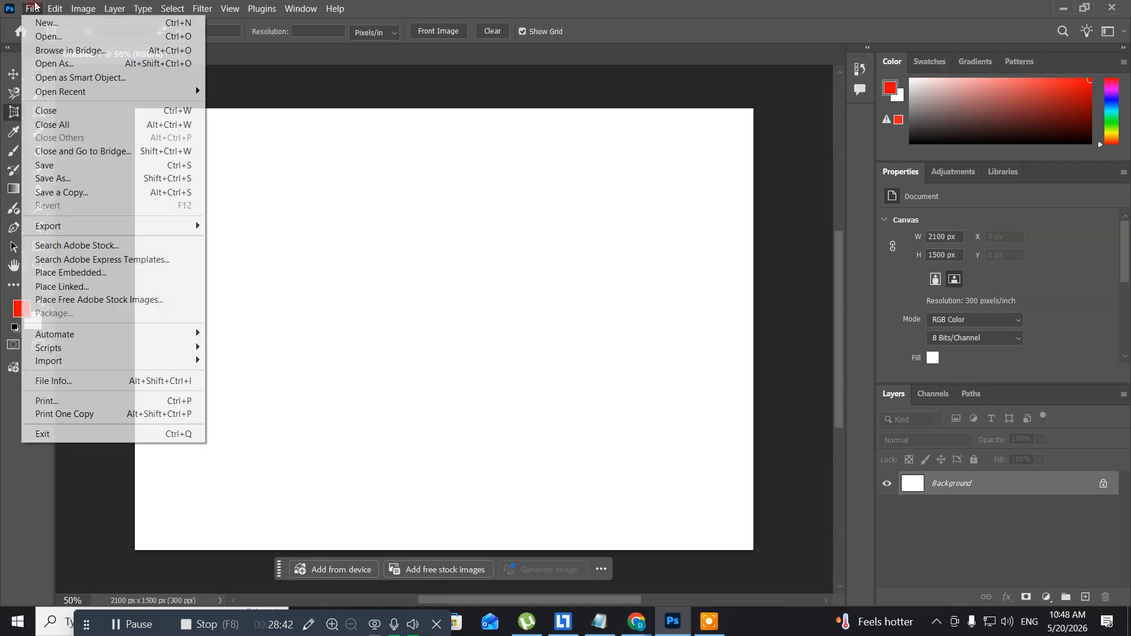
click(40, 37)
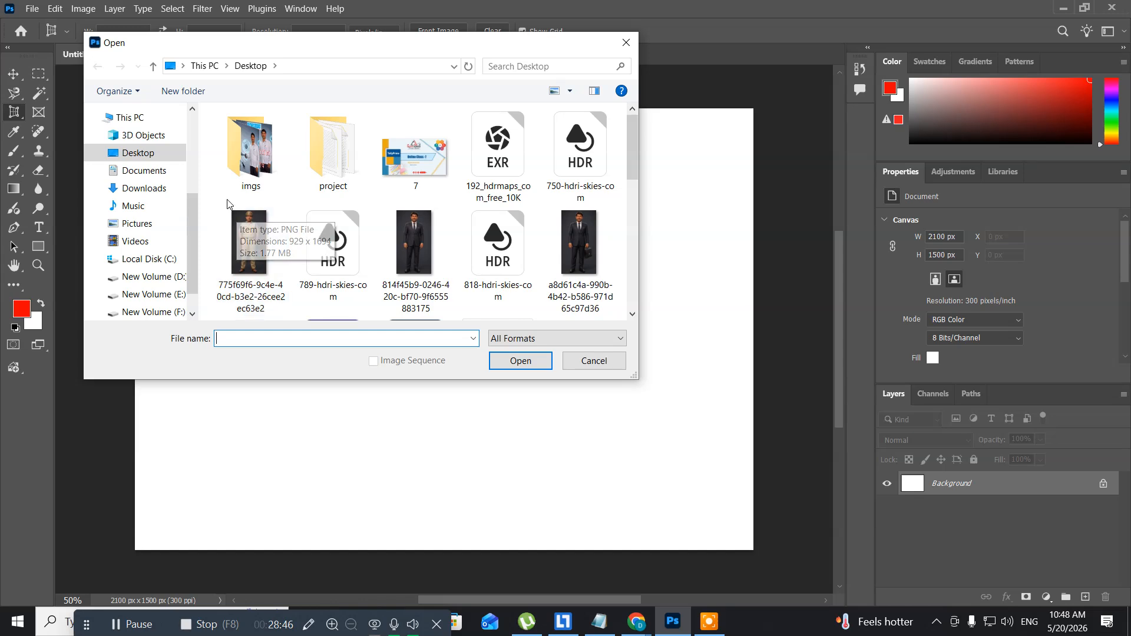
scroll(120, 236, up, 3)
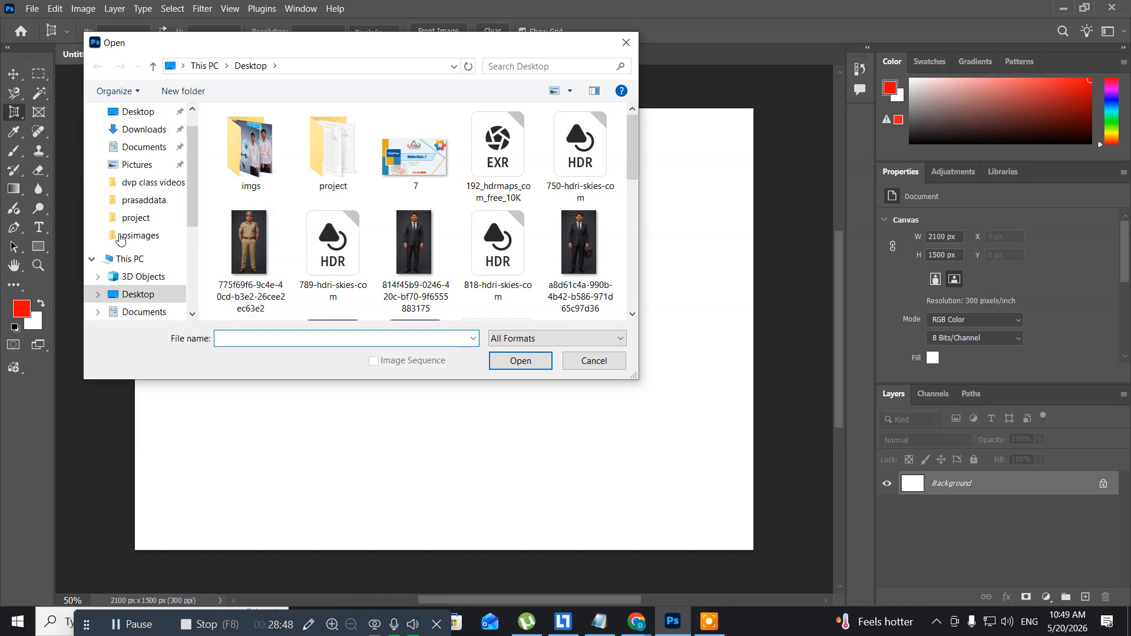
click(139, 242)
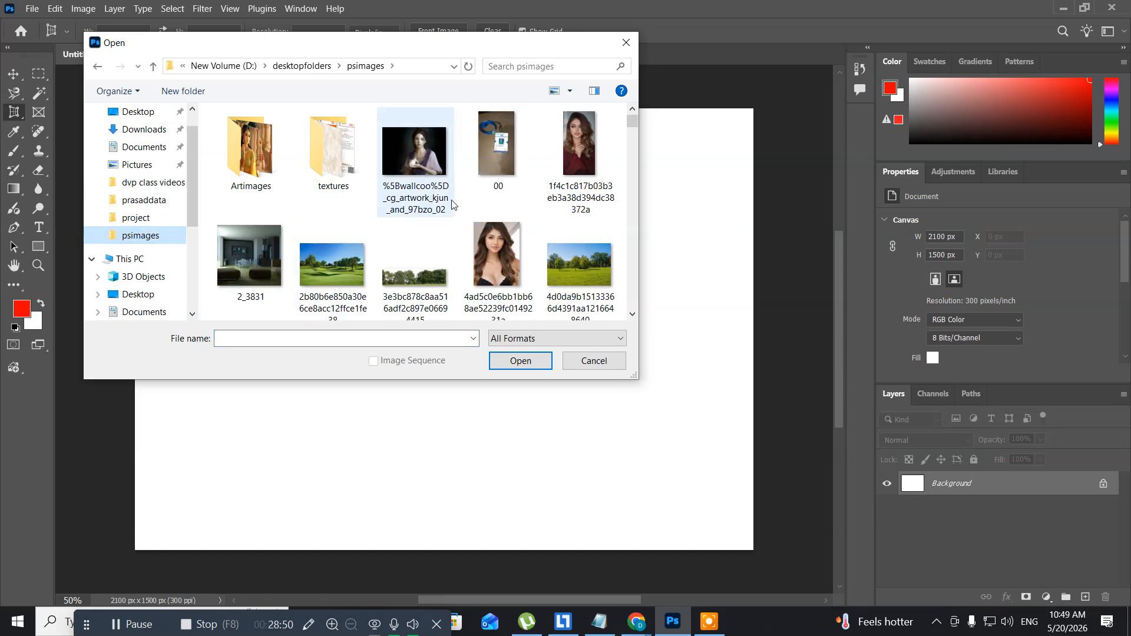
click(496, 157)
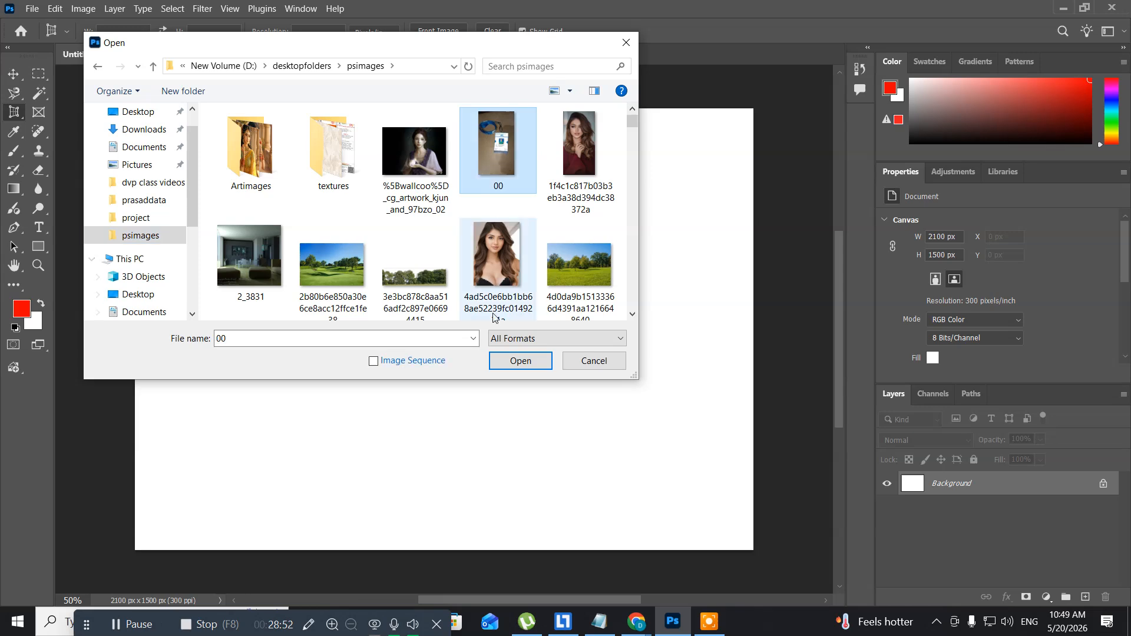
click(512, 362)
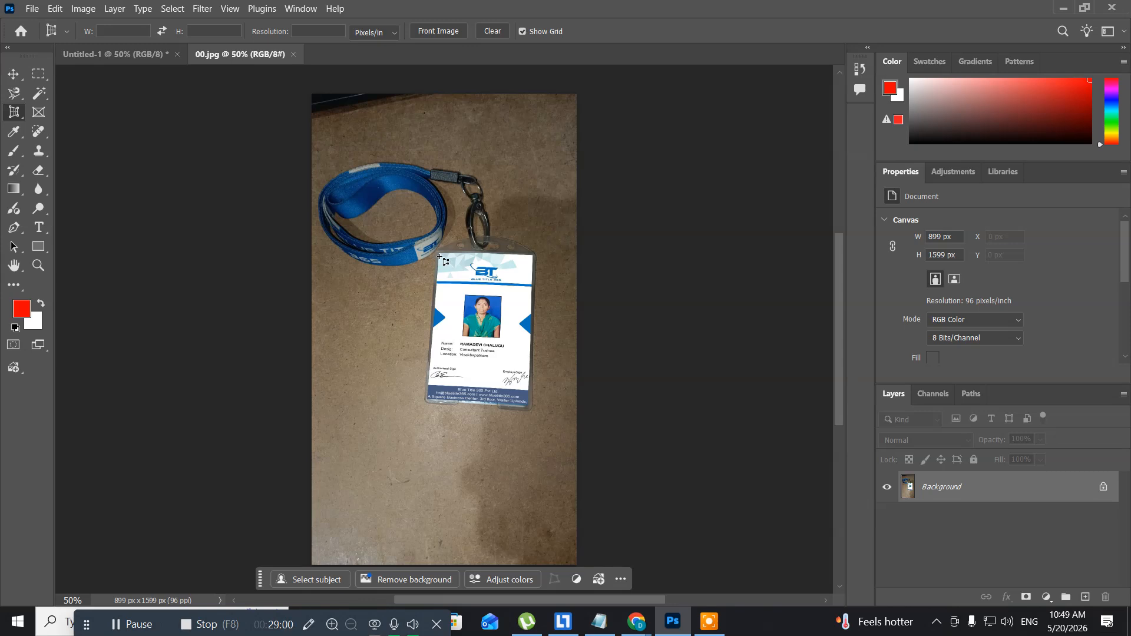
- Mark the four corners of the ID card as the perspective crop area and apply the crop
click(439, 258)
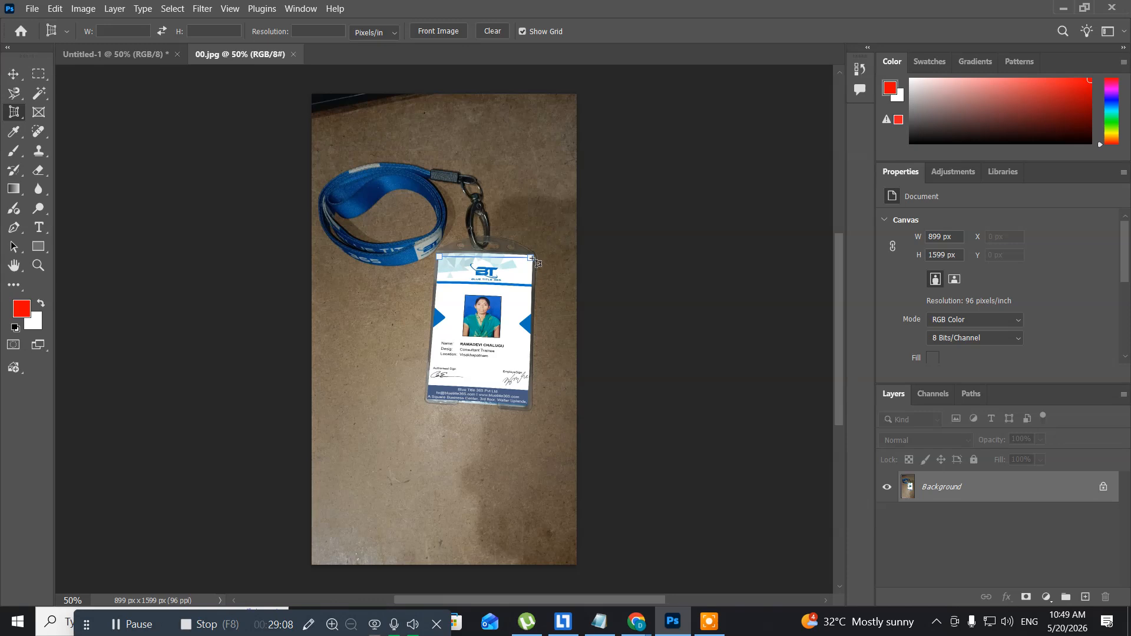
click(532, 258)
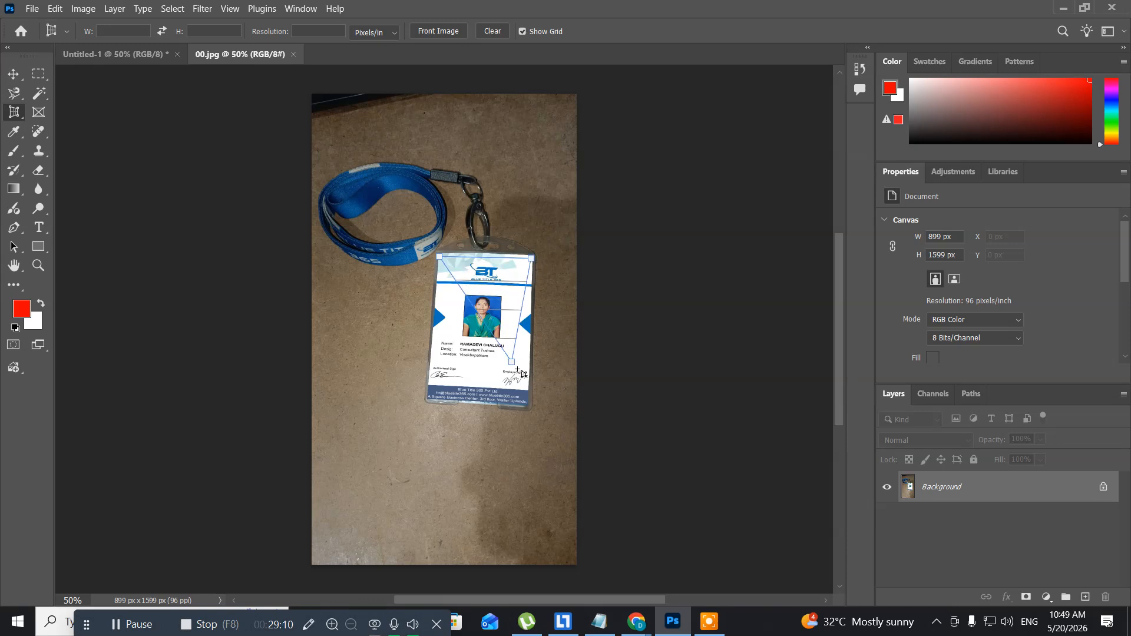
click(525, 406)
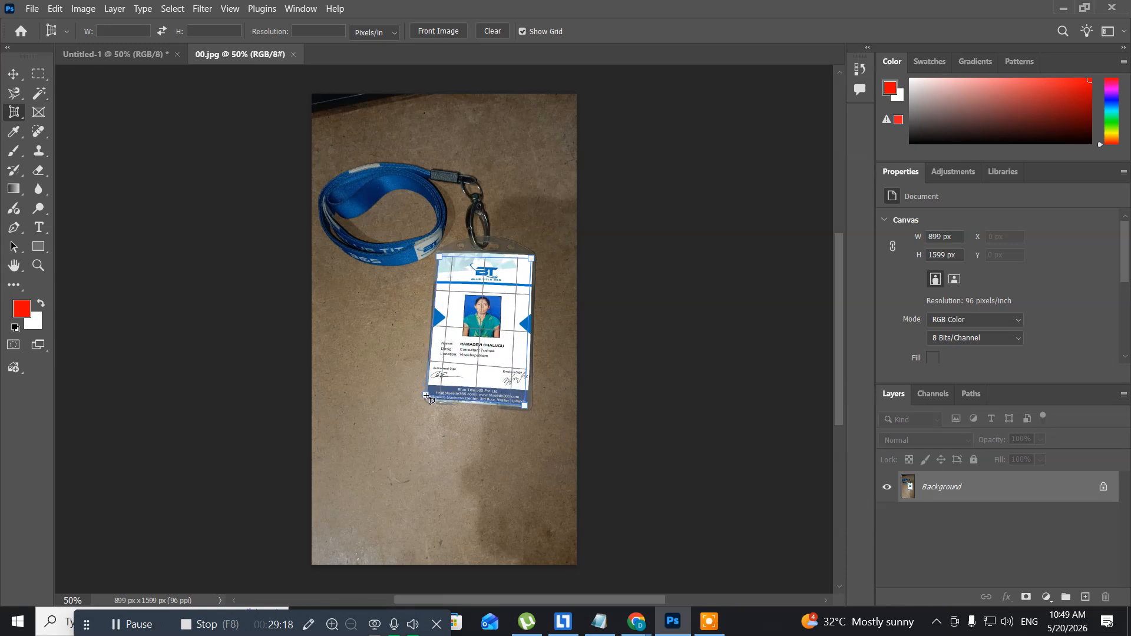
click(427, 397)
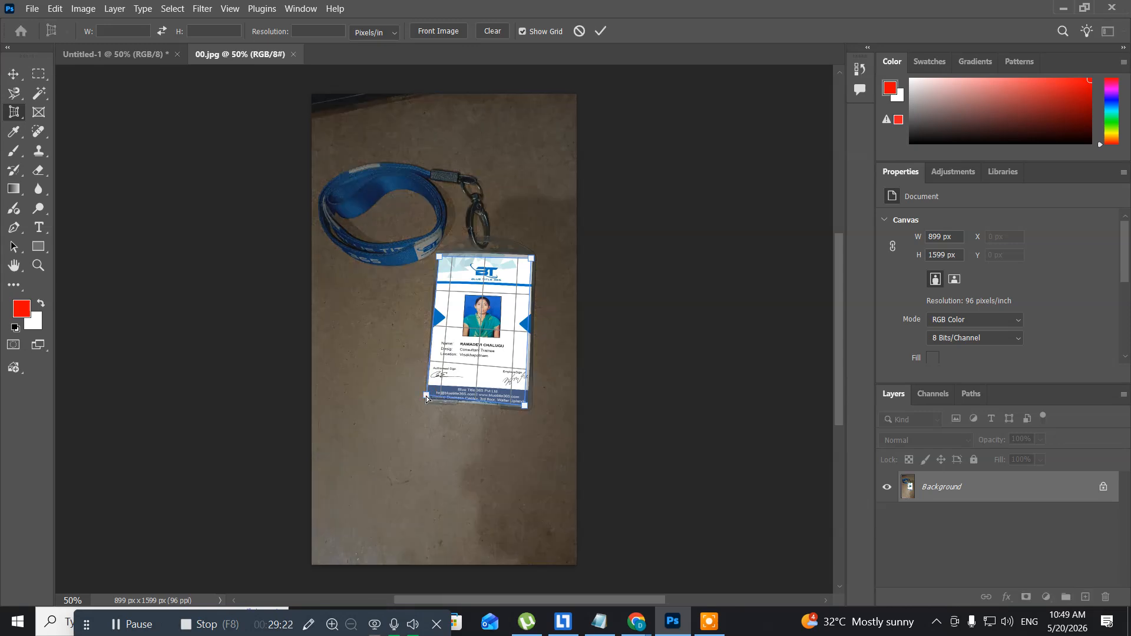
key(Return)
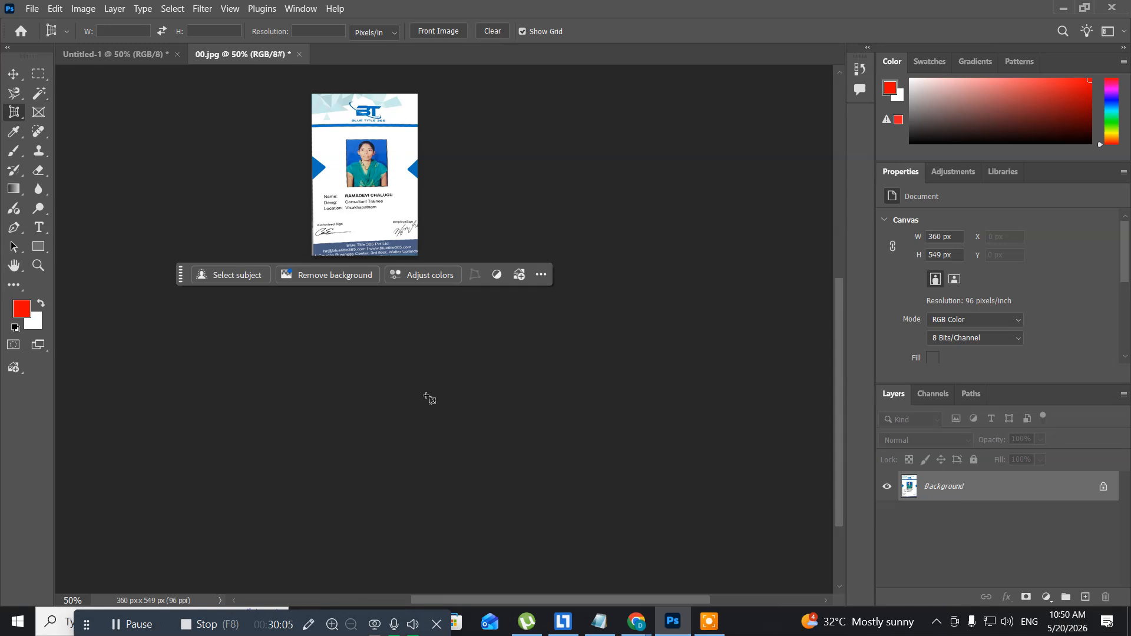
- Close the cropped 00.jpg document without saving its changes
click(300, 55)
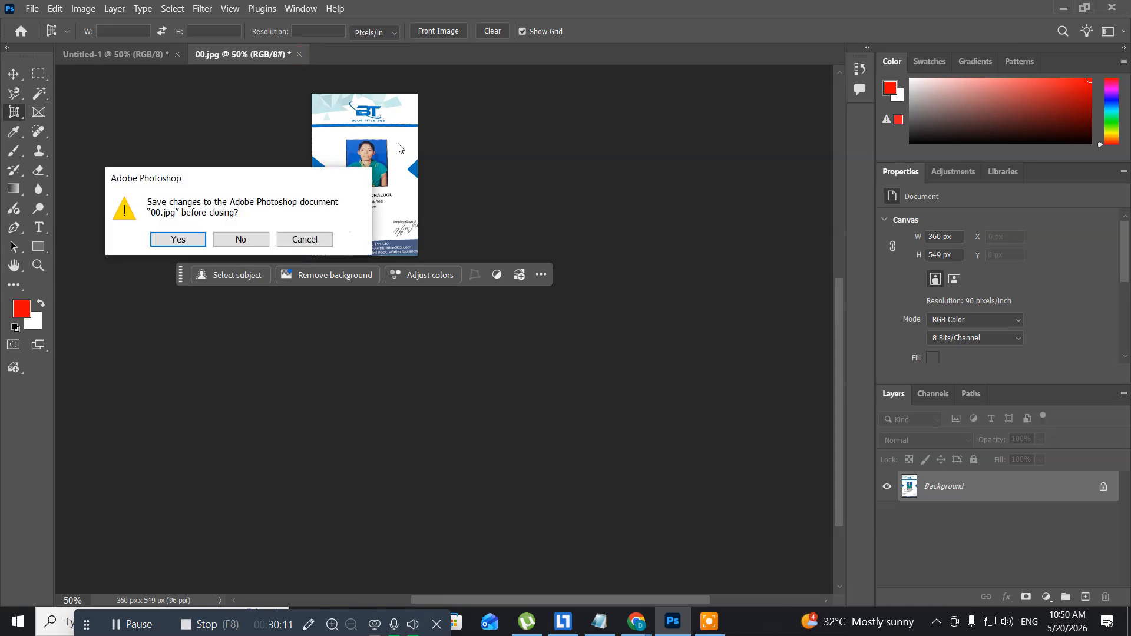
click(250, 246)
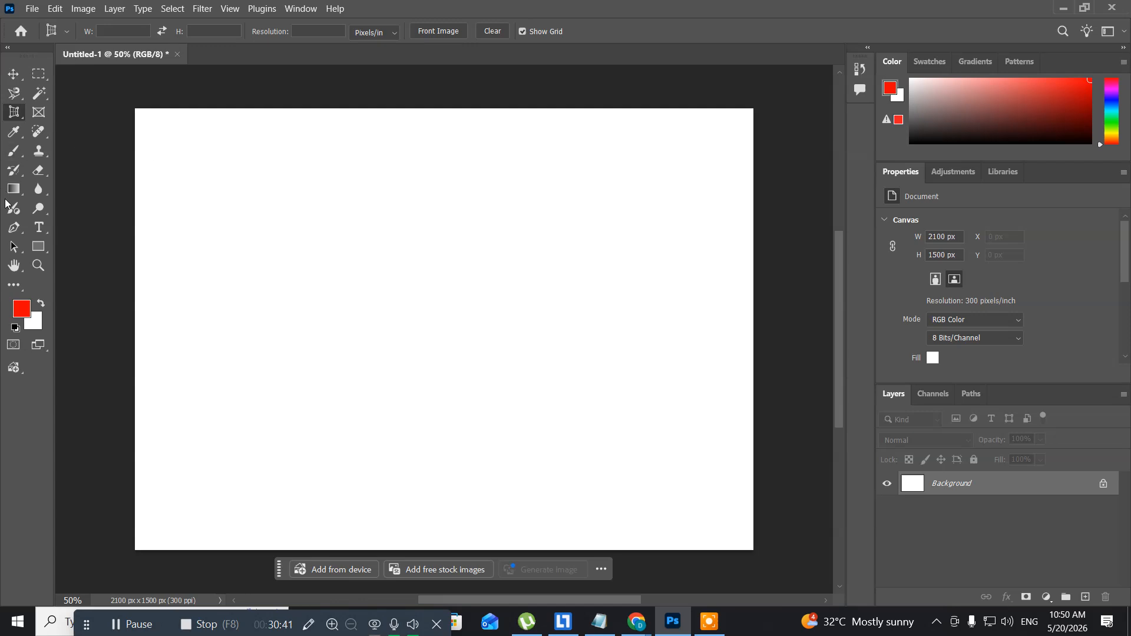
- Switch to the regular Crop tool and look through its size presets, keeping W x H x Resolution
right_click(14, 116)
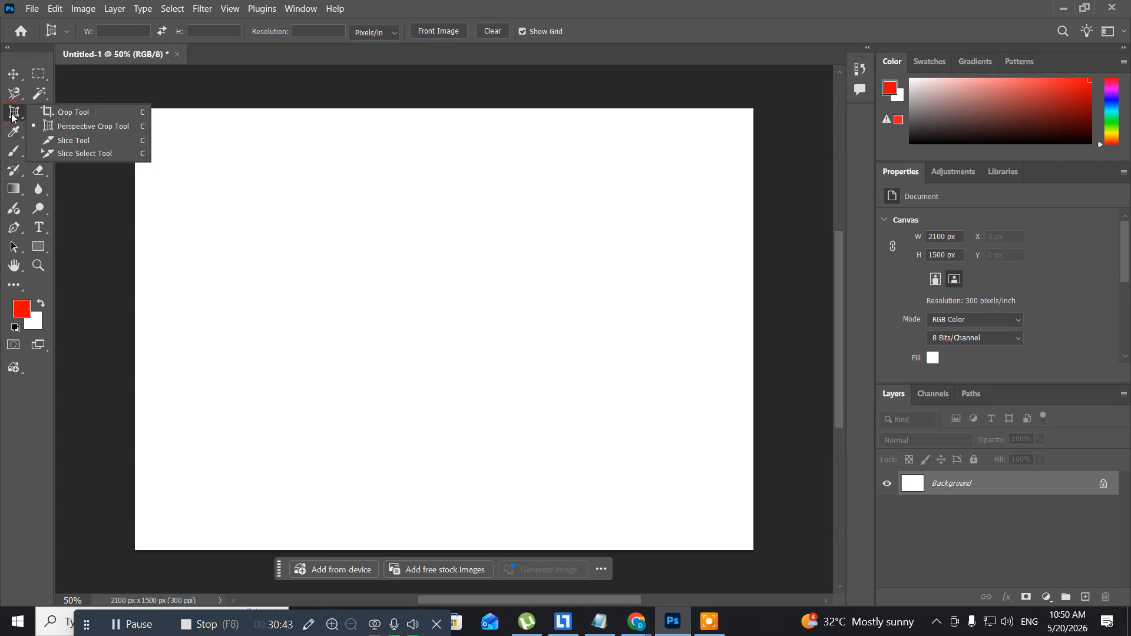
click(50, 112)
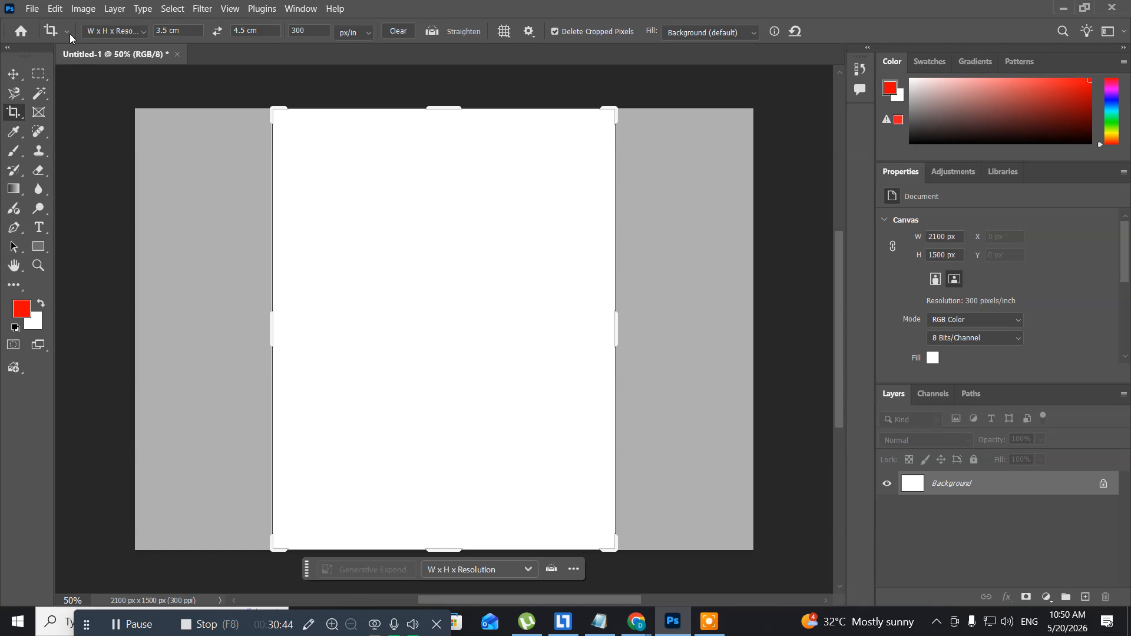
click(109, 35)
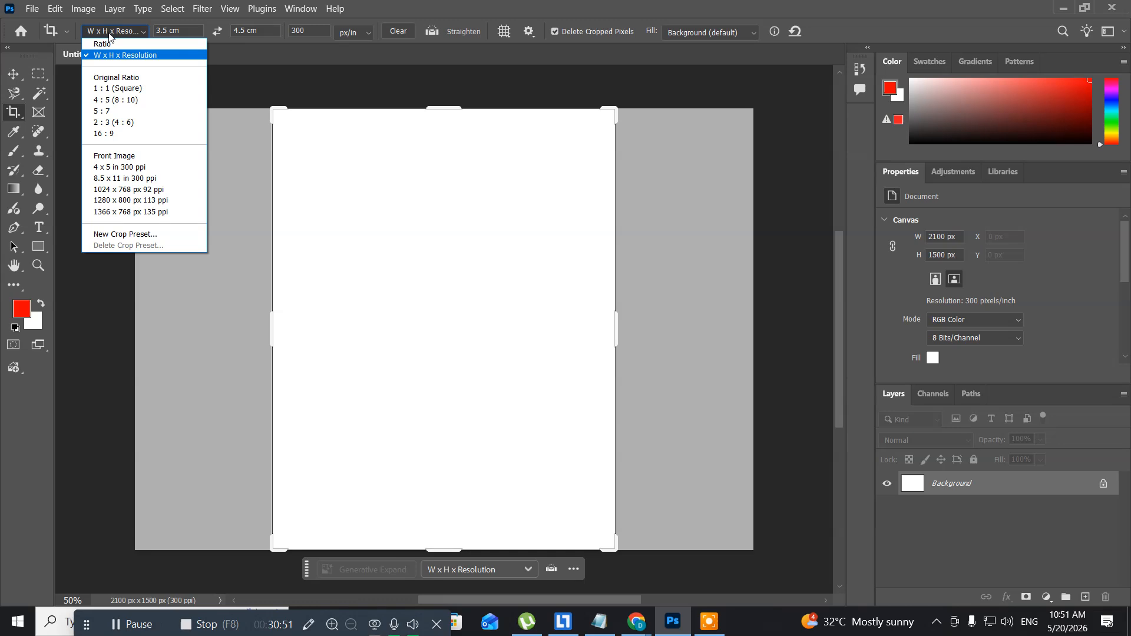
click(109, 34)
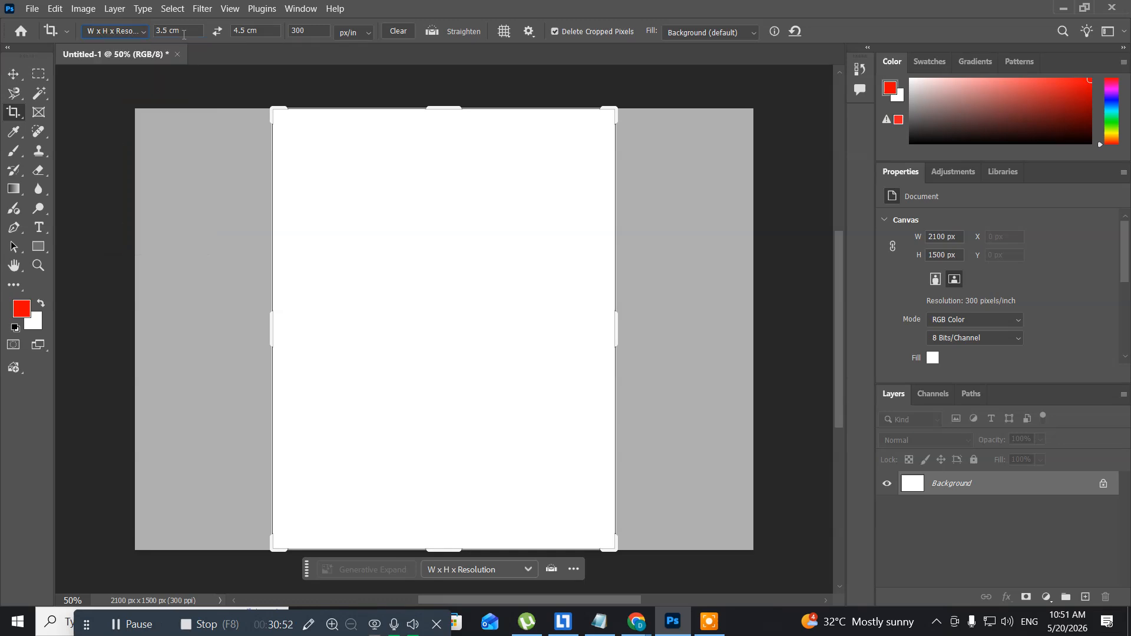